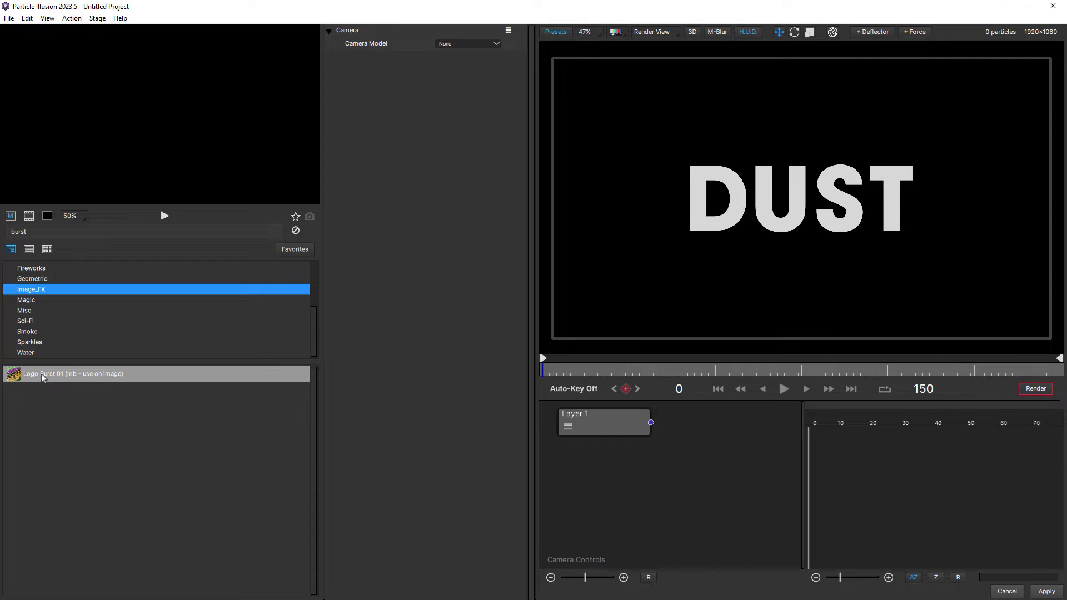
Add the Logo Burst 01 (mb - use on image) emitter and set the stage to composite over black.
double_click(43, 378)
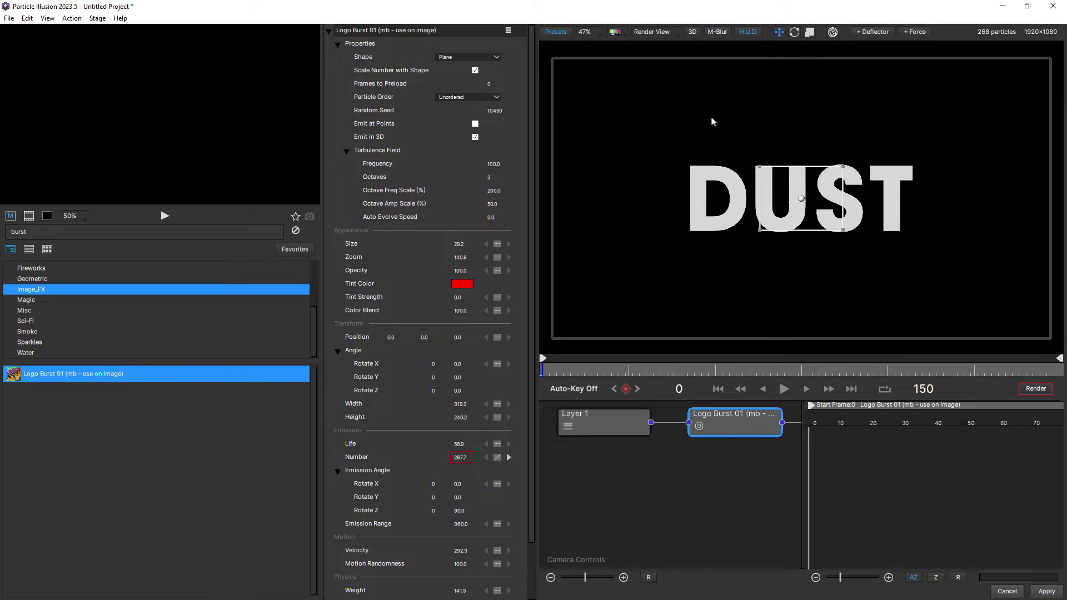
click(622, 33)
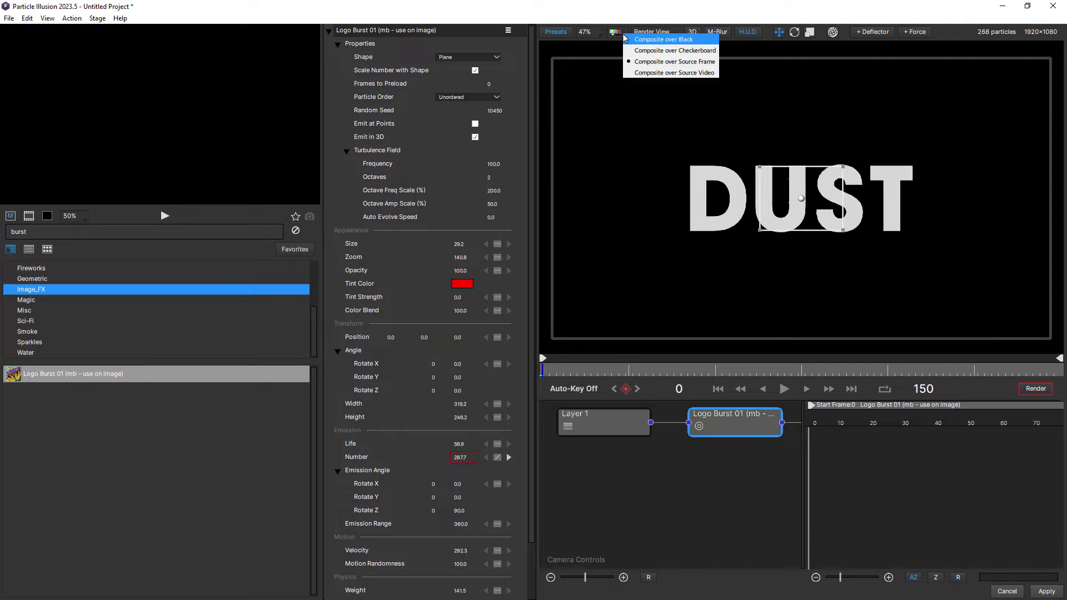
click(682, 43)
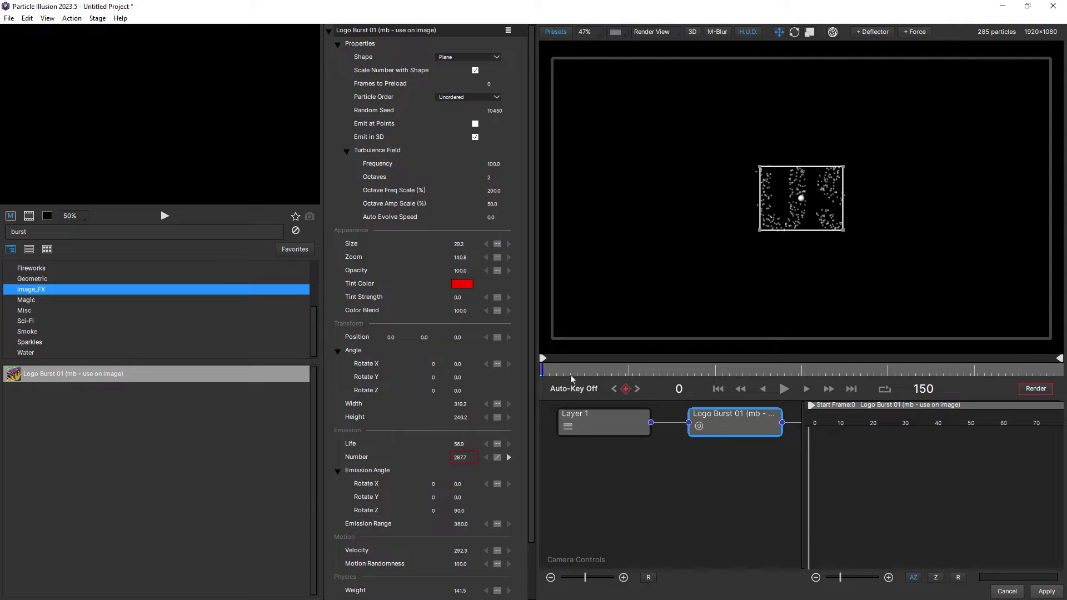
Enlarge the emitter area to about 974 wide by 323 high around the whole DUST text, previewing the burst before and after.
click(784, 390)
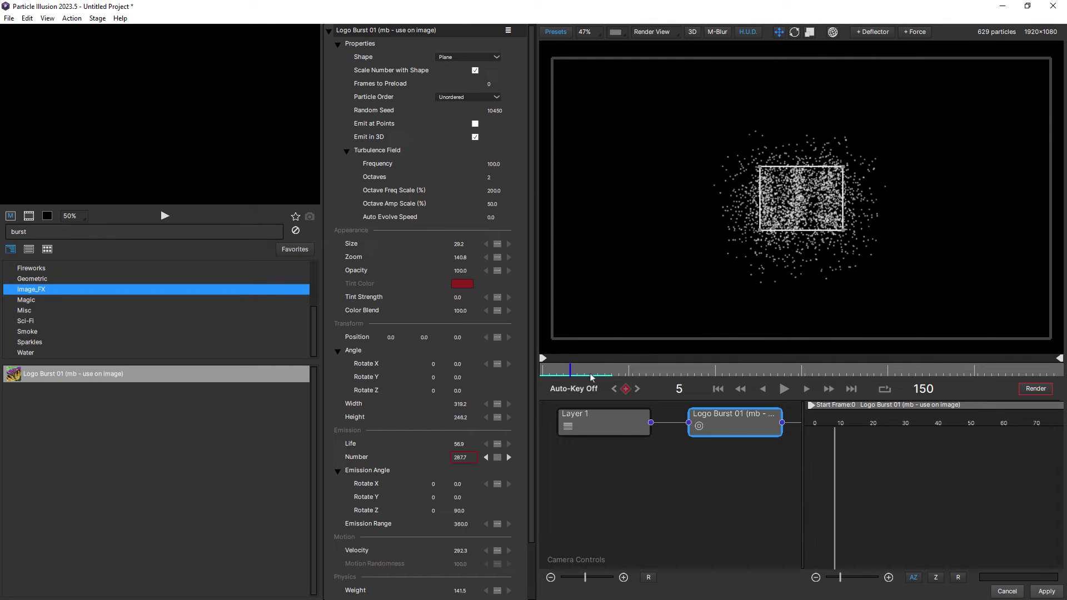
key(space)
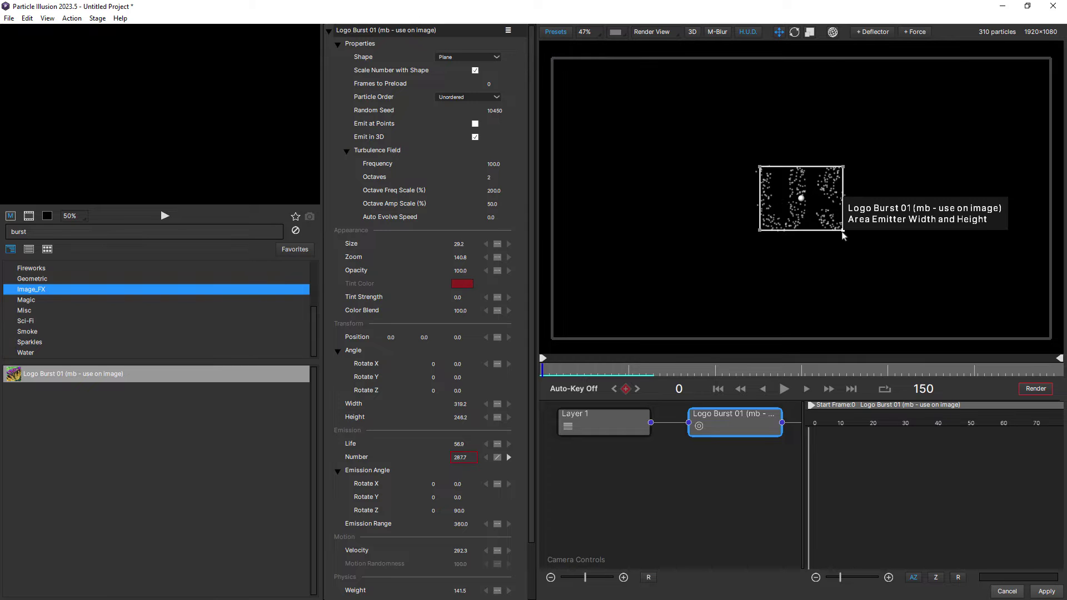
drag(842, 232, 928, 246)
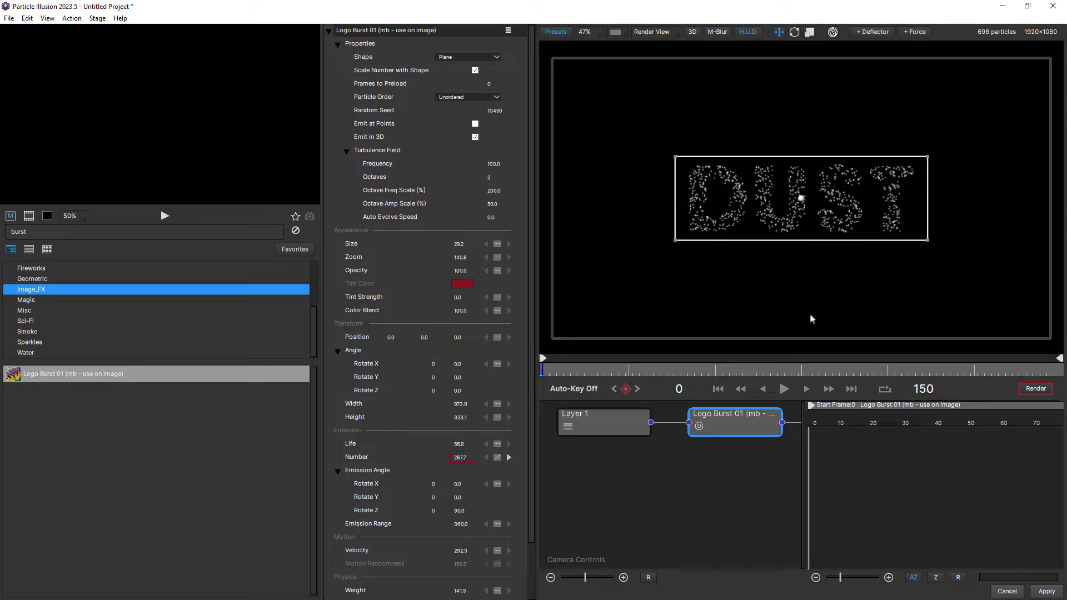
click(784, 389)
click(784, 389)
drag(543, 381, 505, 380)
Widen the node view and load the Edit workspace layout.
drag(531, 342, 532, 475)
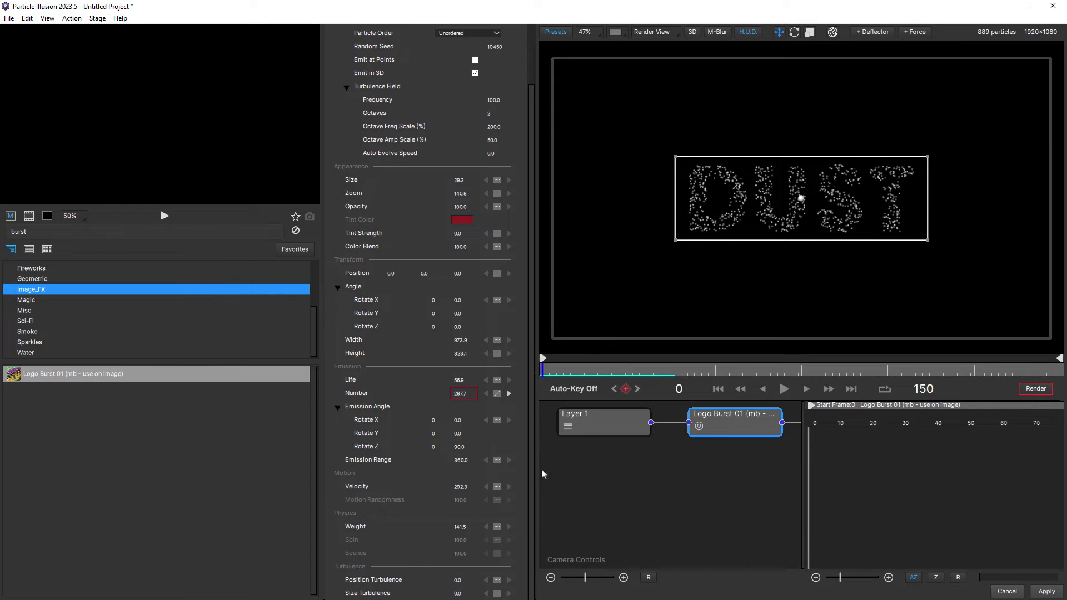
drag(801, 441, 925, 458)
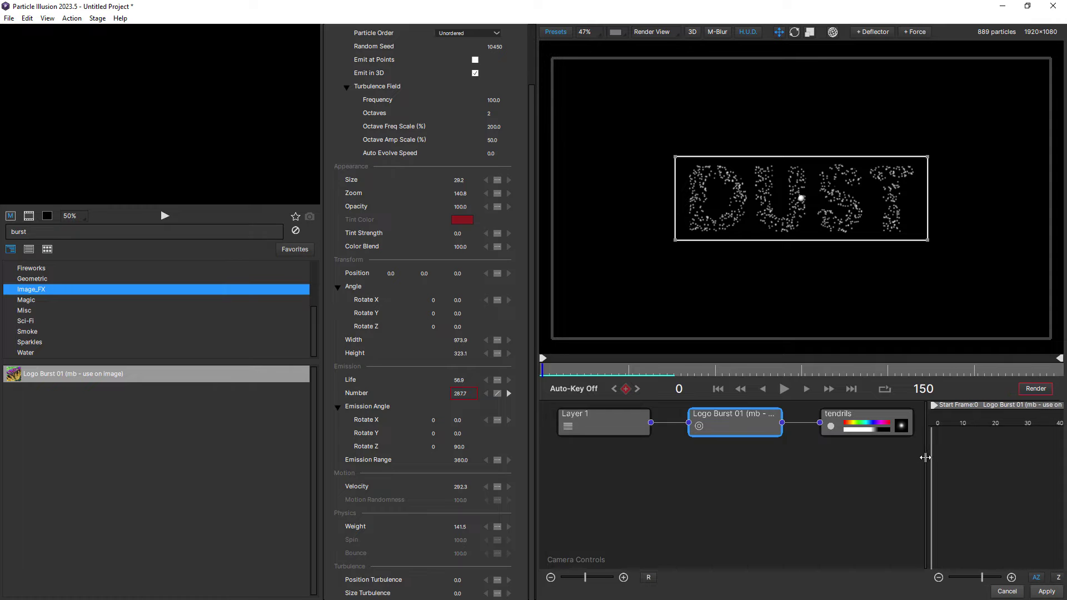
click(47, 19)
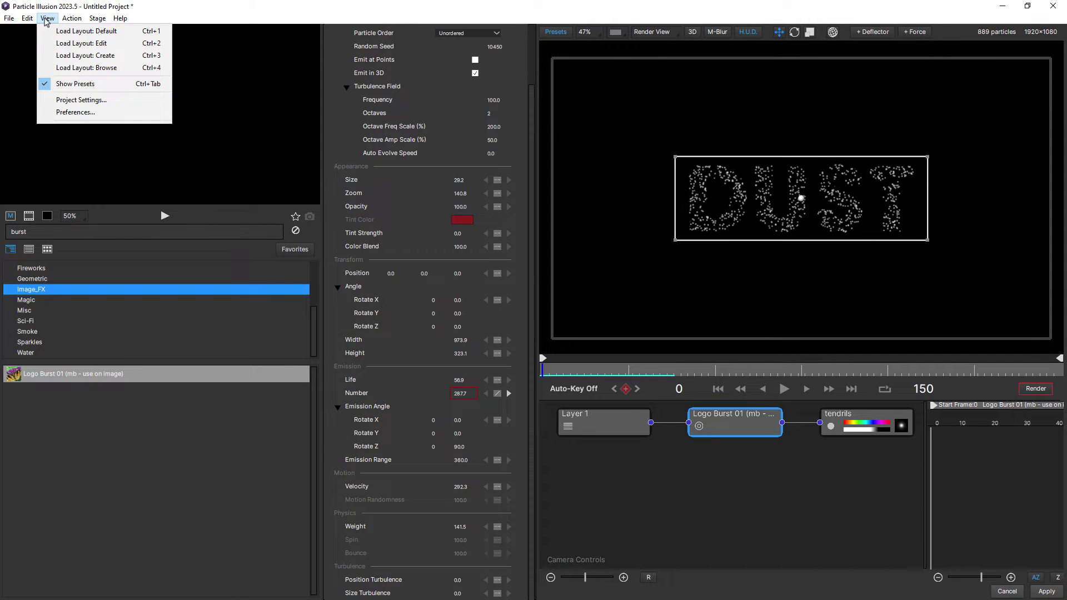
click(81, 42)
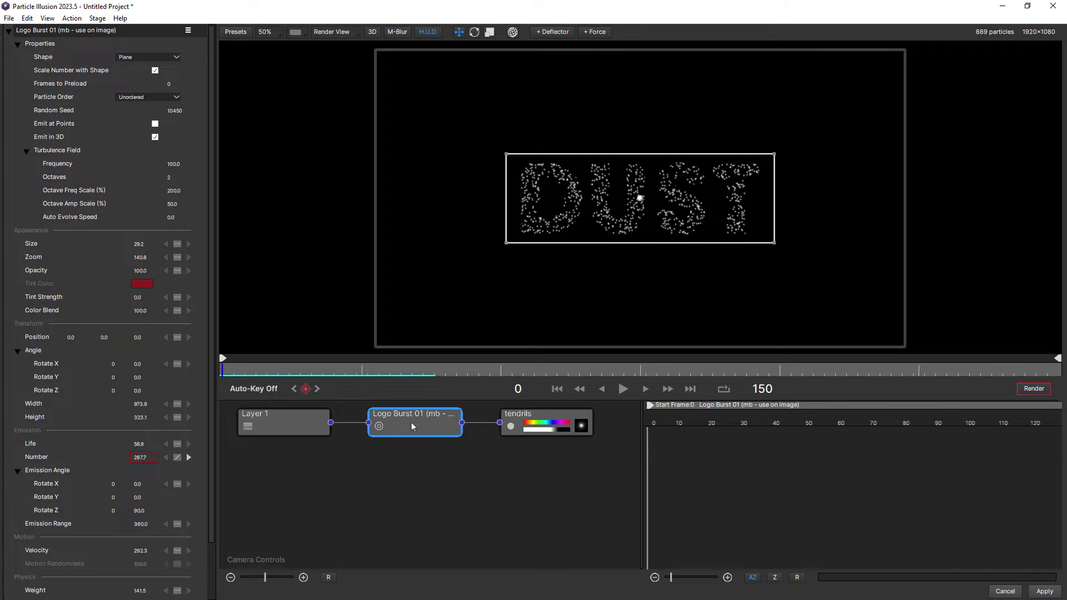
Set the Logo Burst emitter's Velocity to 0 and play the animation to check the particle motion.
drag(211, 254, 211, 380)
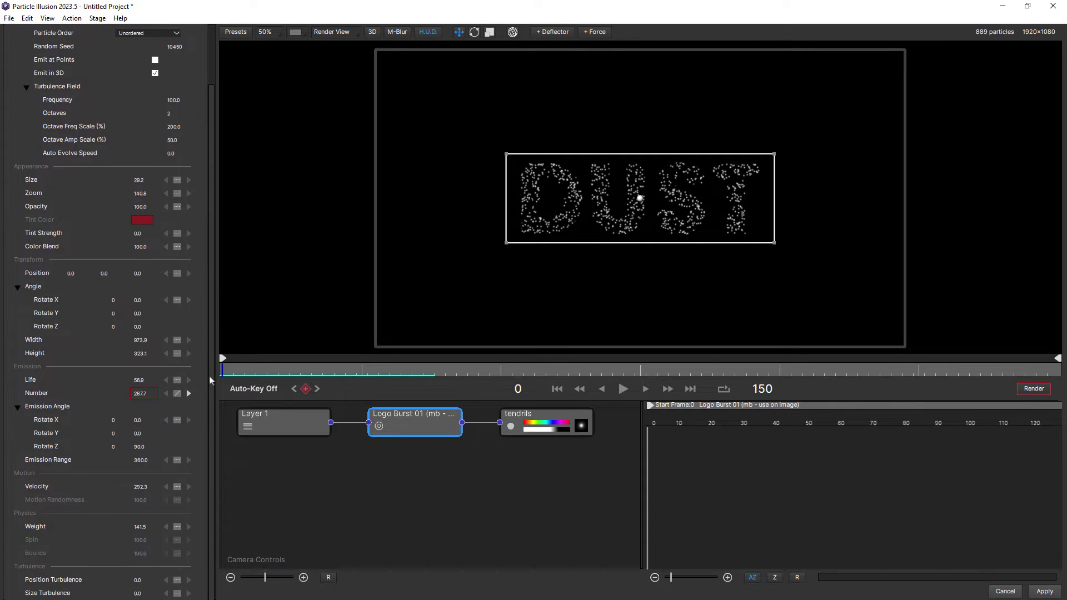
click(140, 488)
text(0)
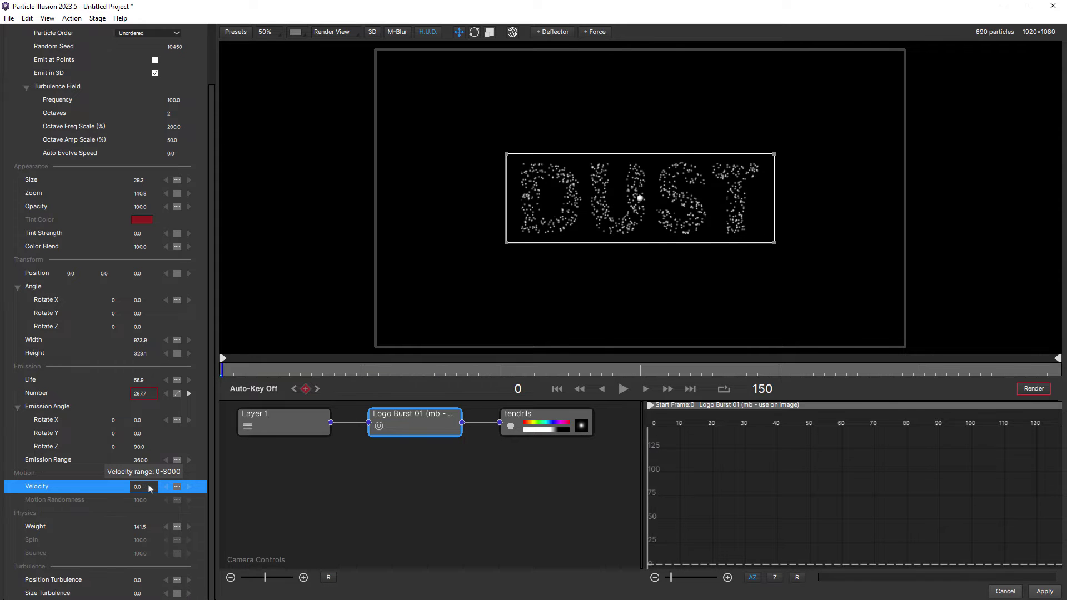
key(Return)
click(622, 389)
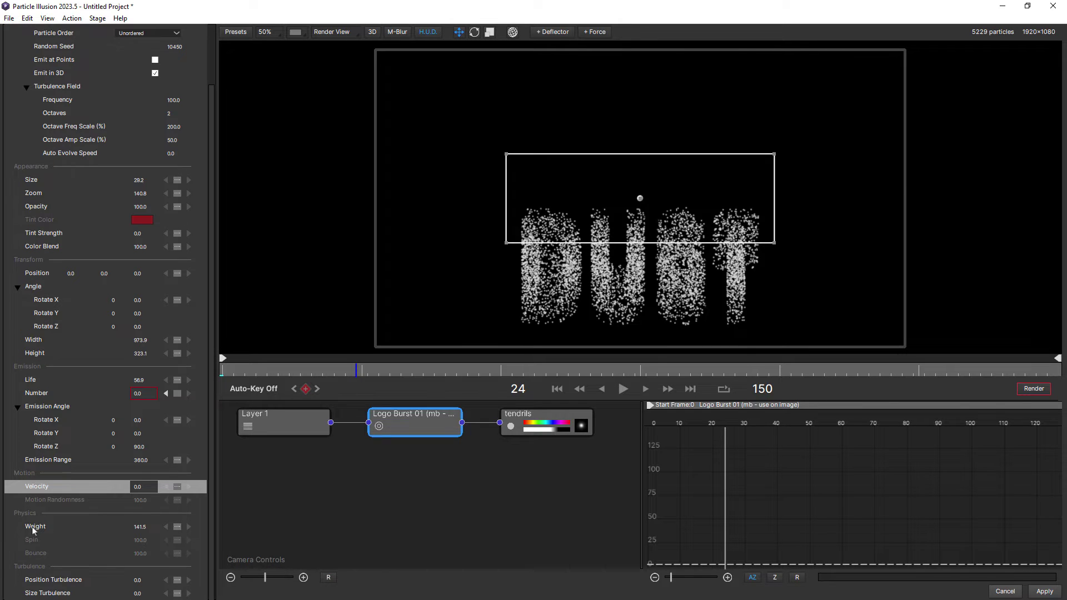
Set the emitter's Weight to 0 and preview the particles from frame 0.
click(139, 527)
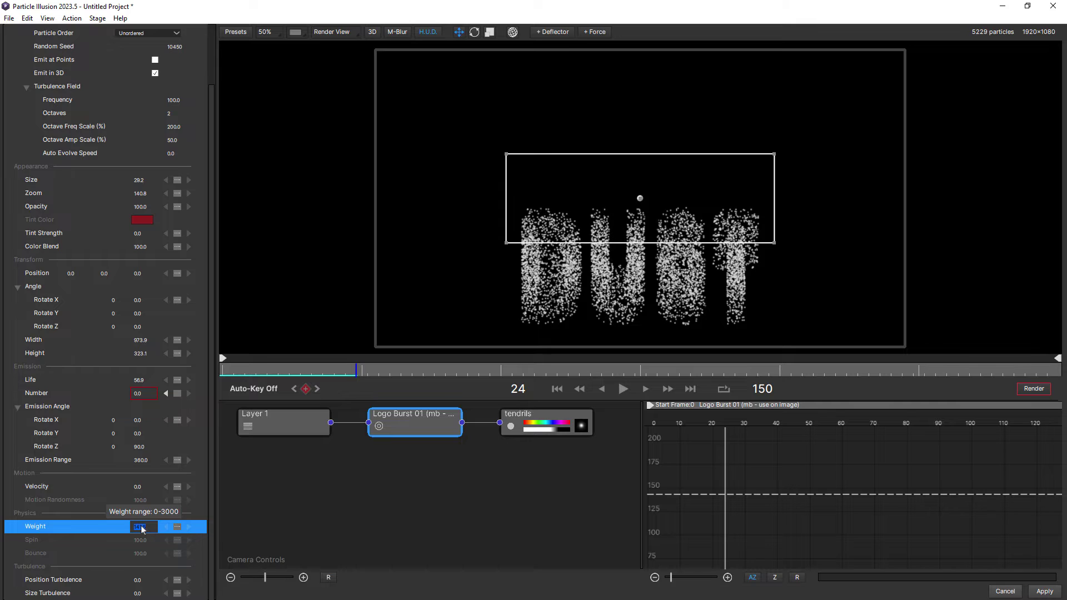
text(0)
key(Return)
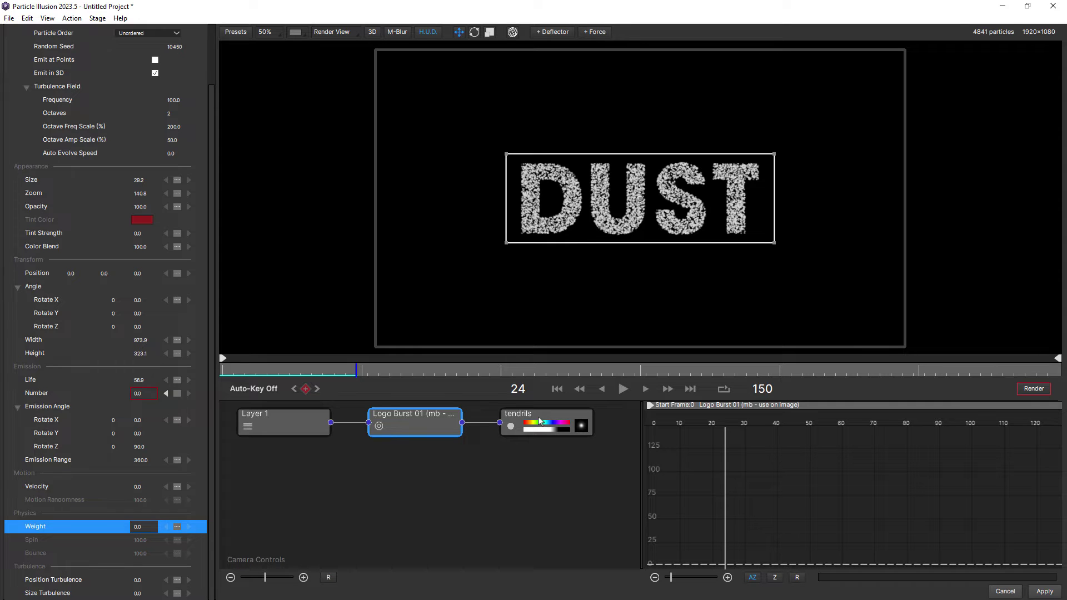
drag(238, 375, 218, 375)
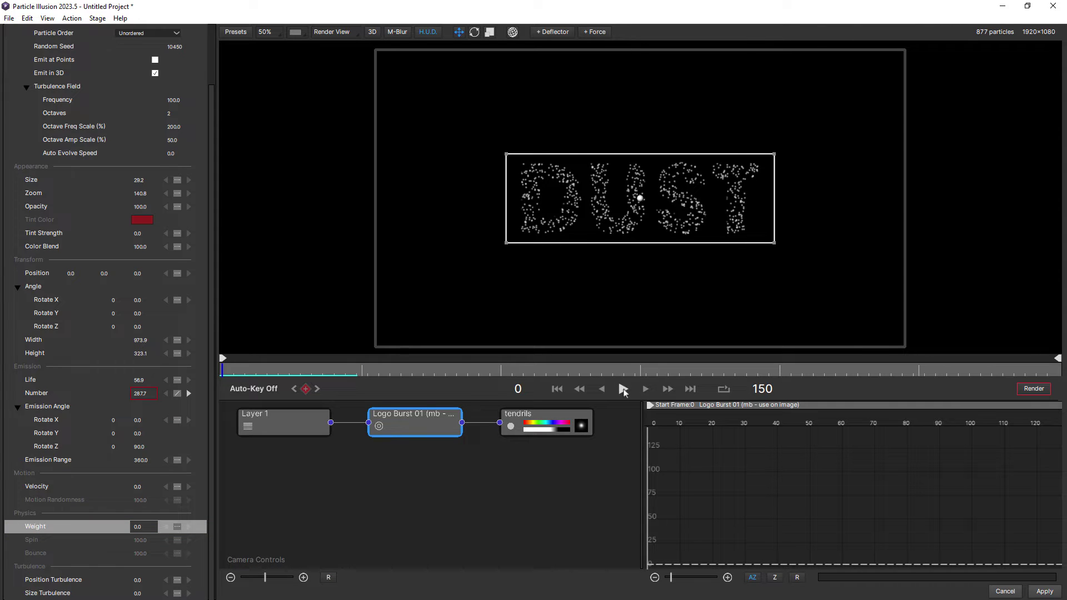
click(622, 388)
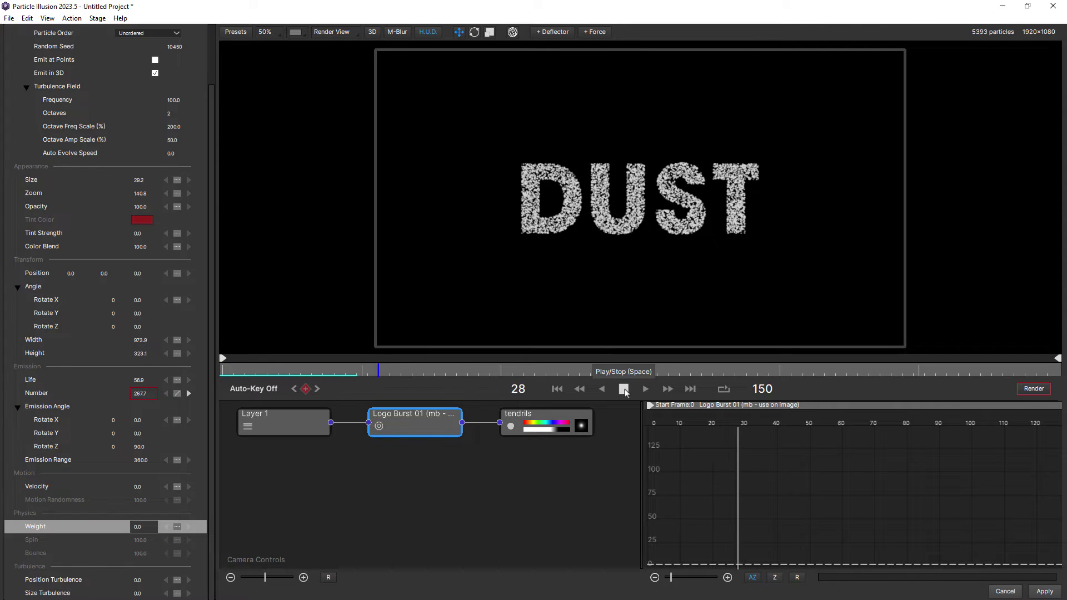
click(624, 389)
drag(300, 371, 186, 405)
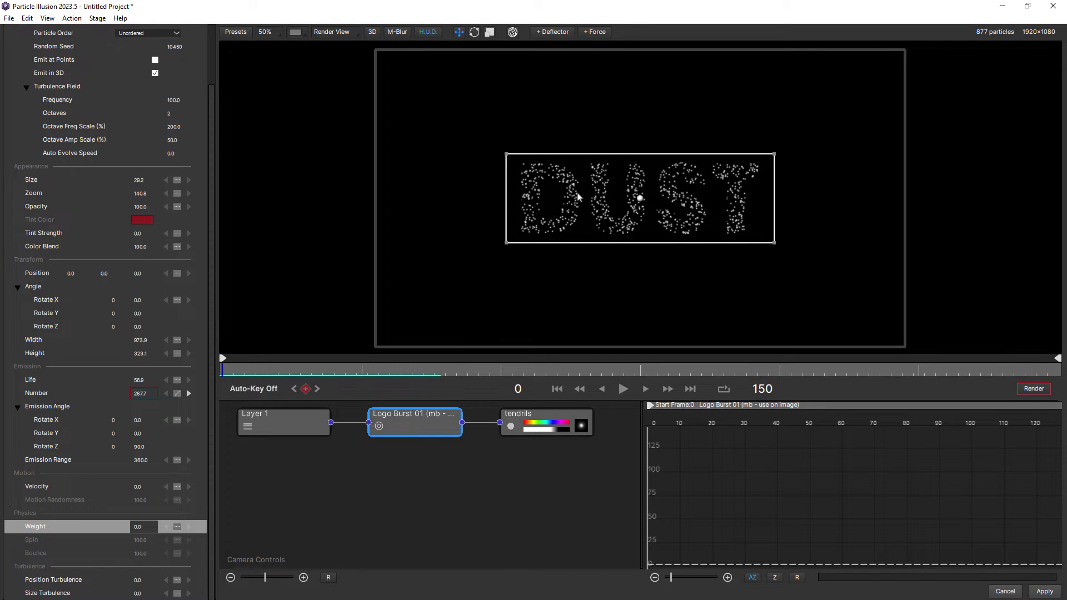
Clear the emitter's Number animation by making it Constant, and set the Number to 1000.
click(37, 396)
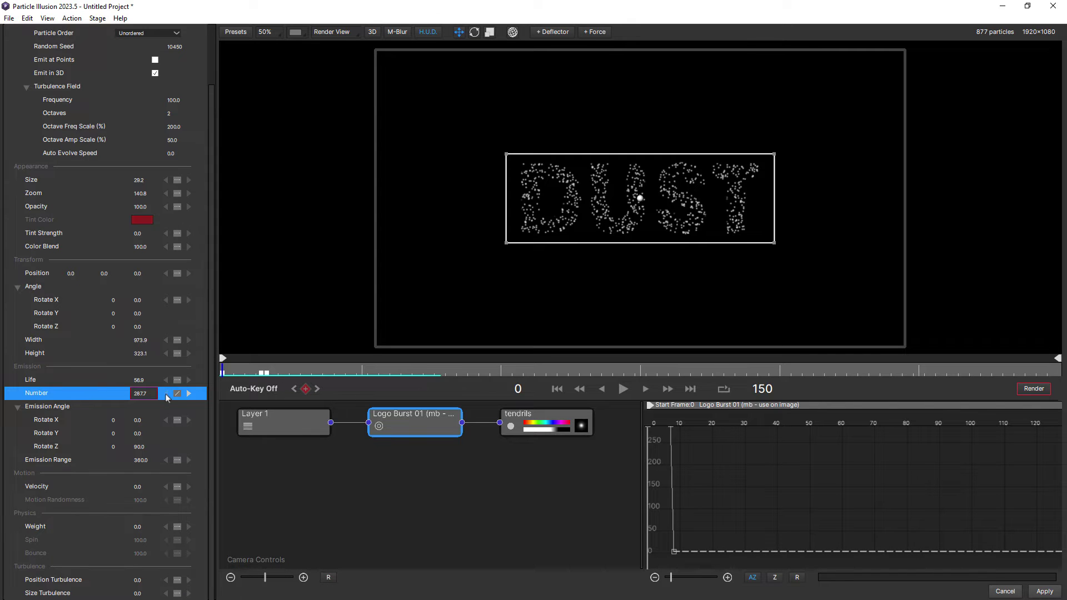
click(177, 394)
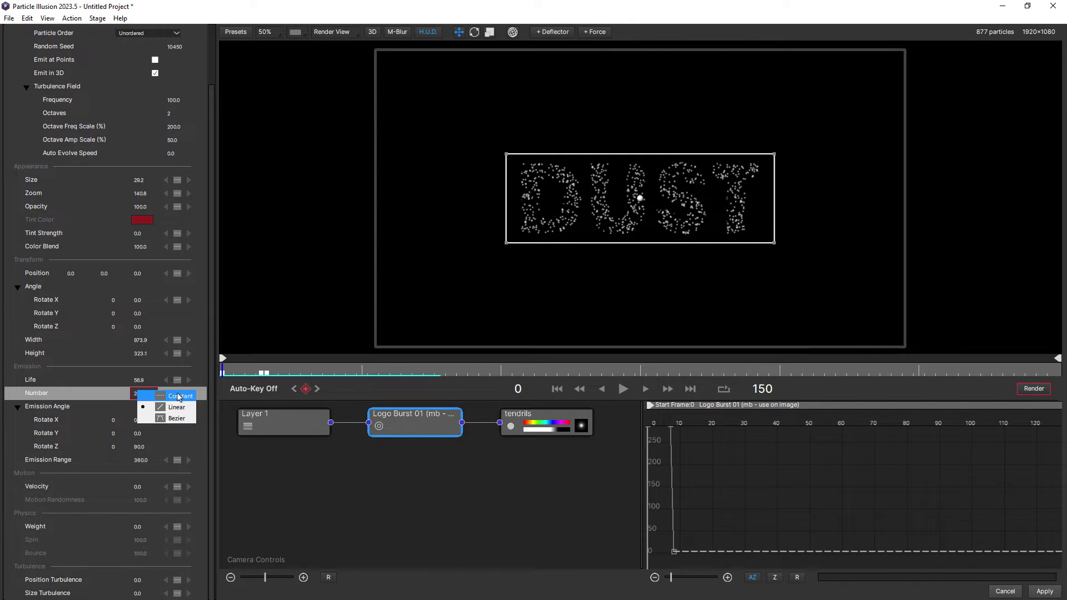
click(179, 396)
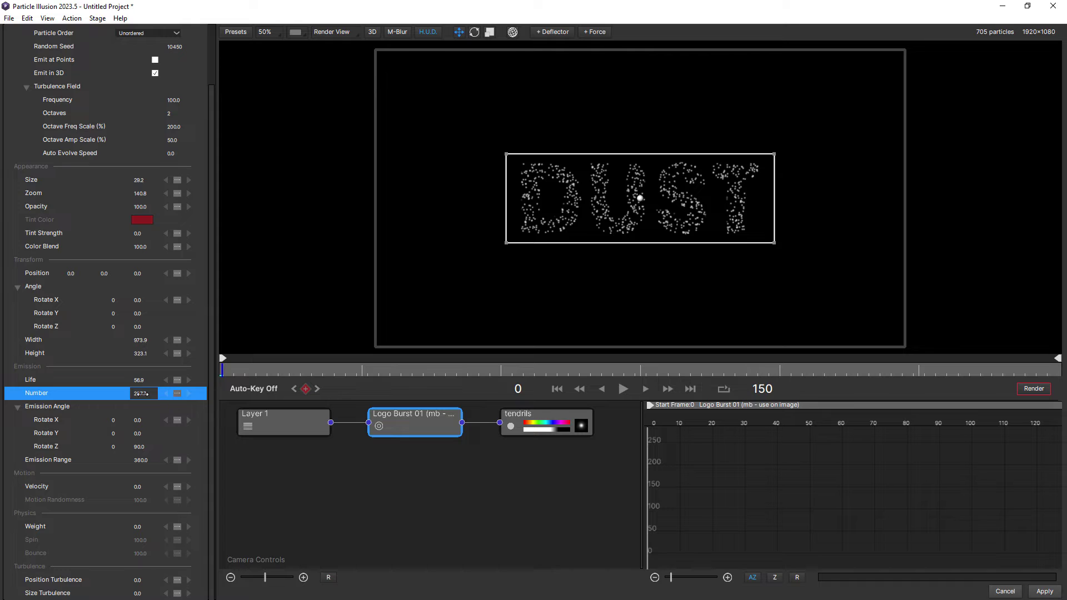
click(144, 394)
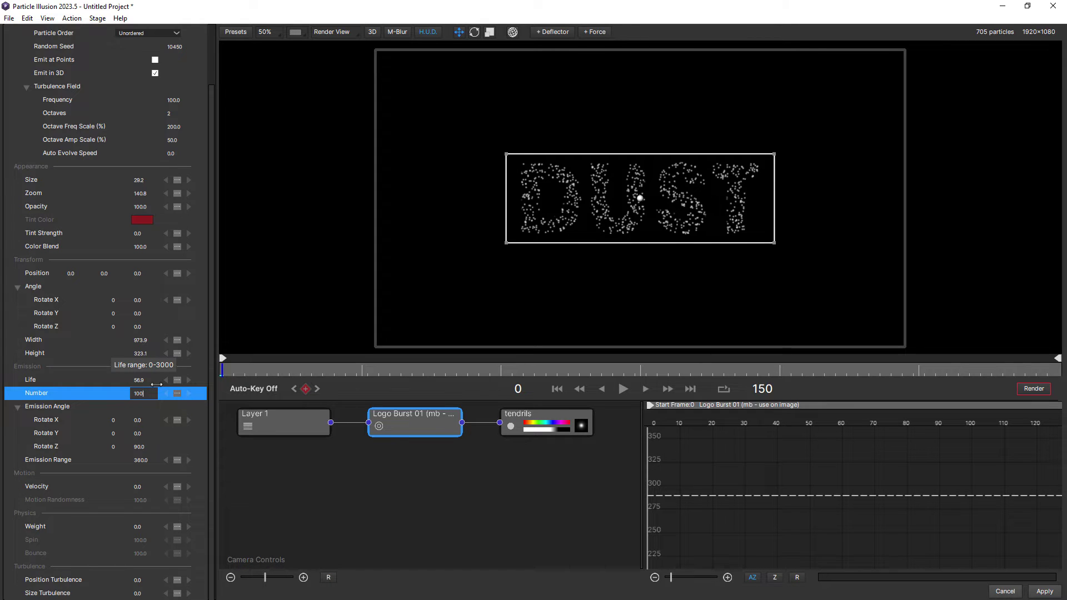
key(Return)
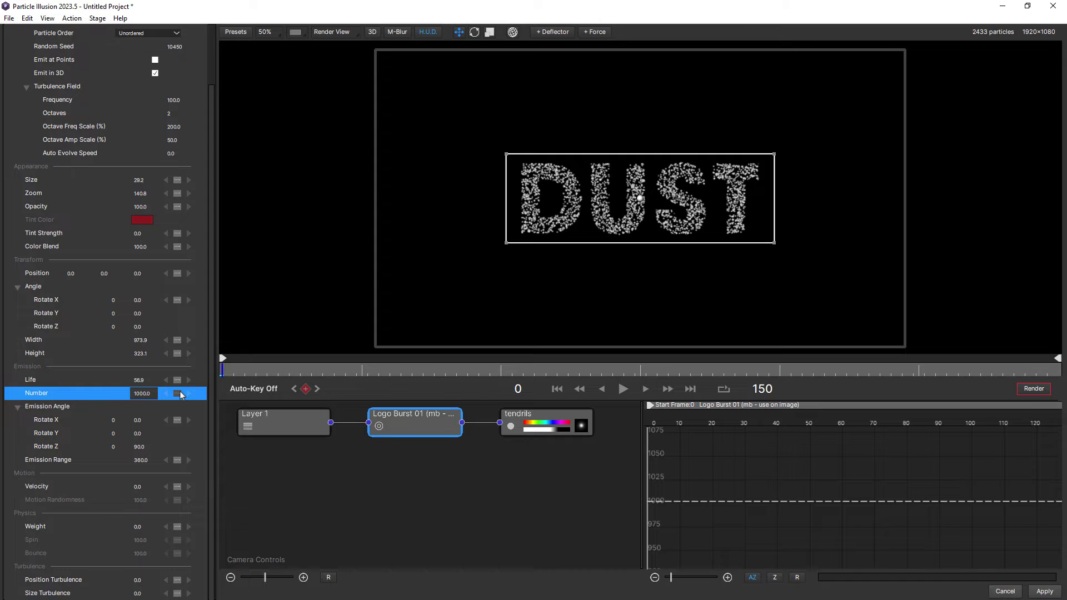
Switch Number to Linear interpolation at frame 0 and keyframe it to 0 at frame 1.
click(178, 394)
click(181, 410)
drag(225, 371, 232, 373)
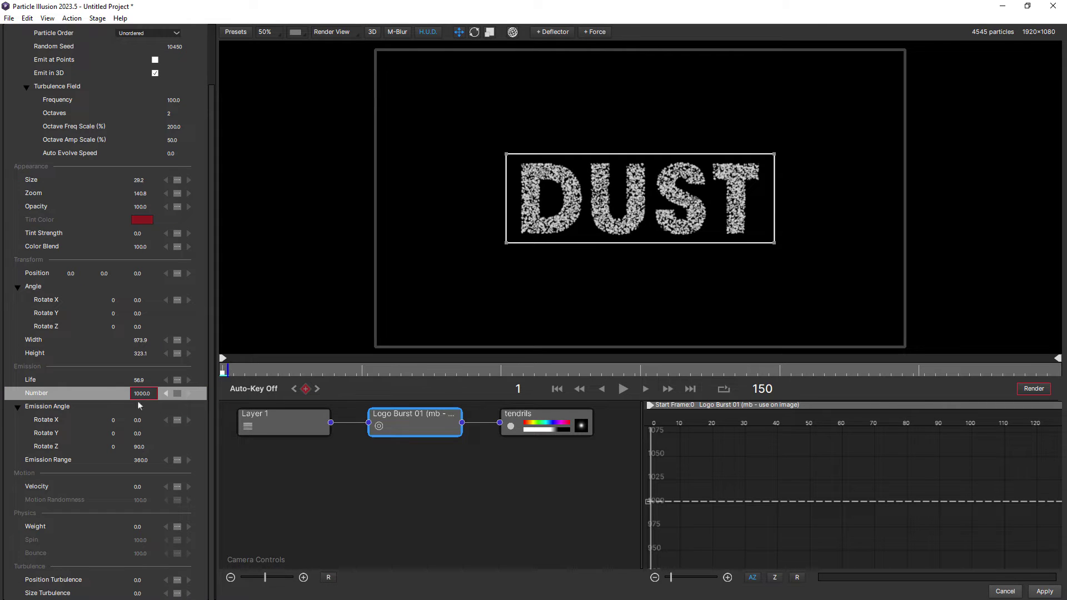
click(142, 393)
text(0)
key(Return)
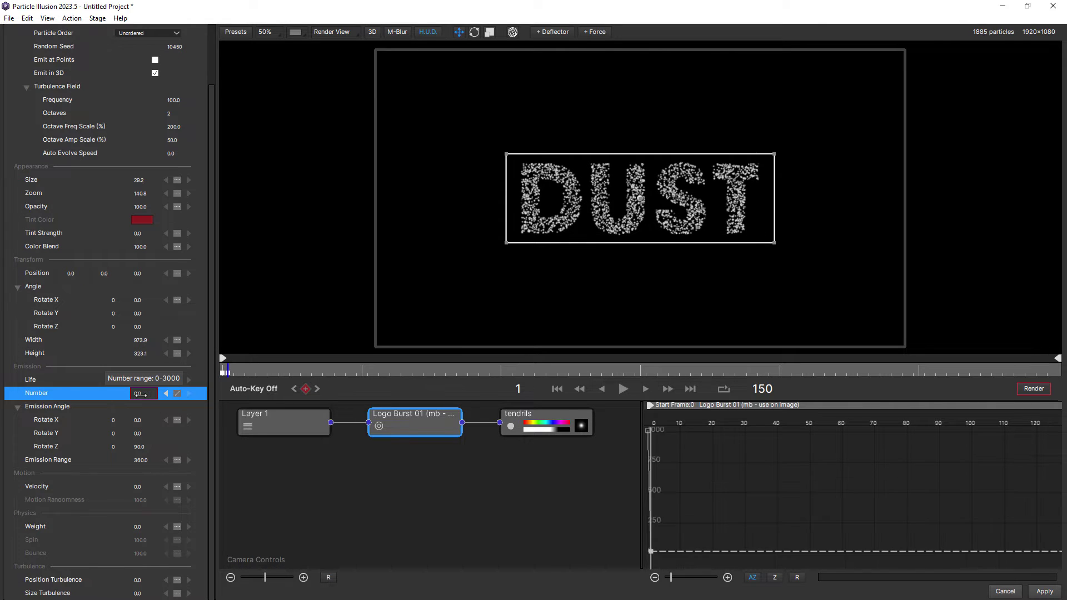
Check the Number keyframes at frames 0 and 1 and play the animation from the start.
drag(228, 371, 218, 371)
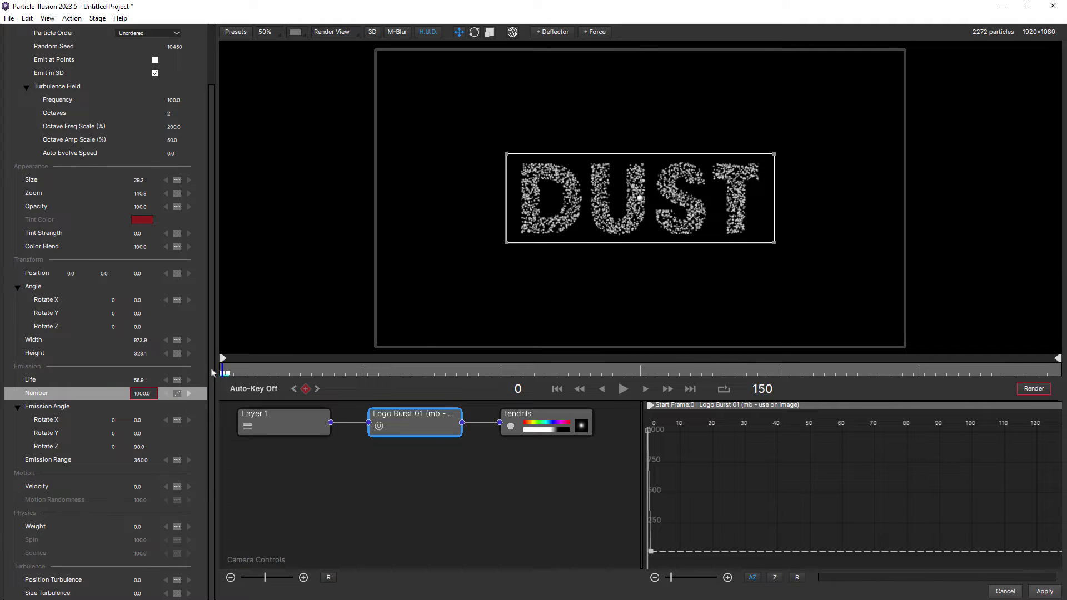
drag(212, 372, 230, 371)
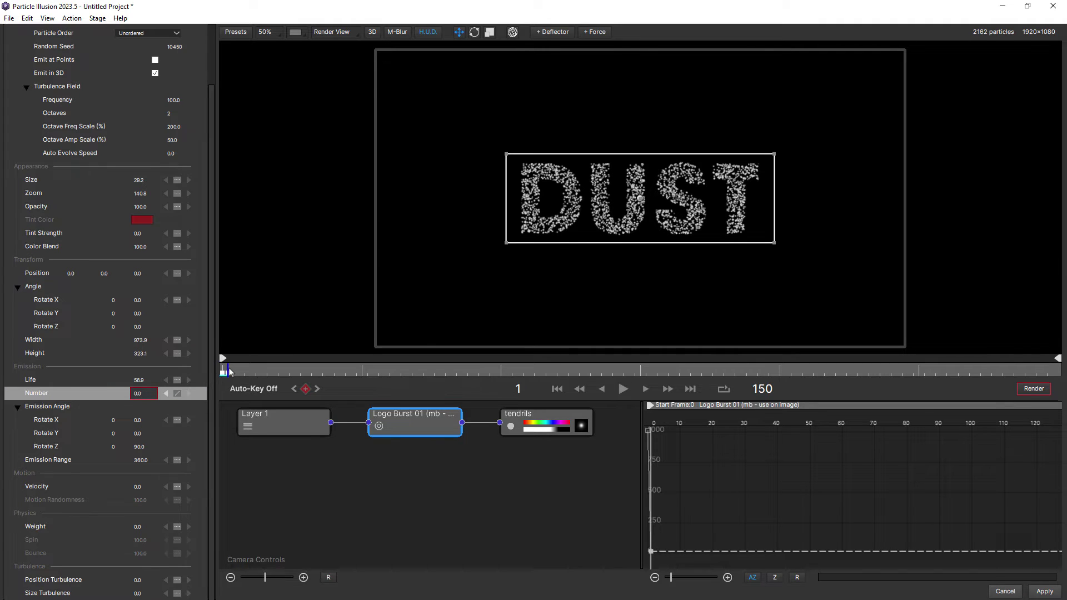
mouse_move(227, 373)
mouse_down()
mouse_move(250, 372)
mouse_move(205, 380)
mouse_move(228, 375)
mouse_up()
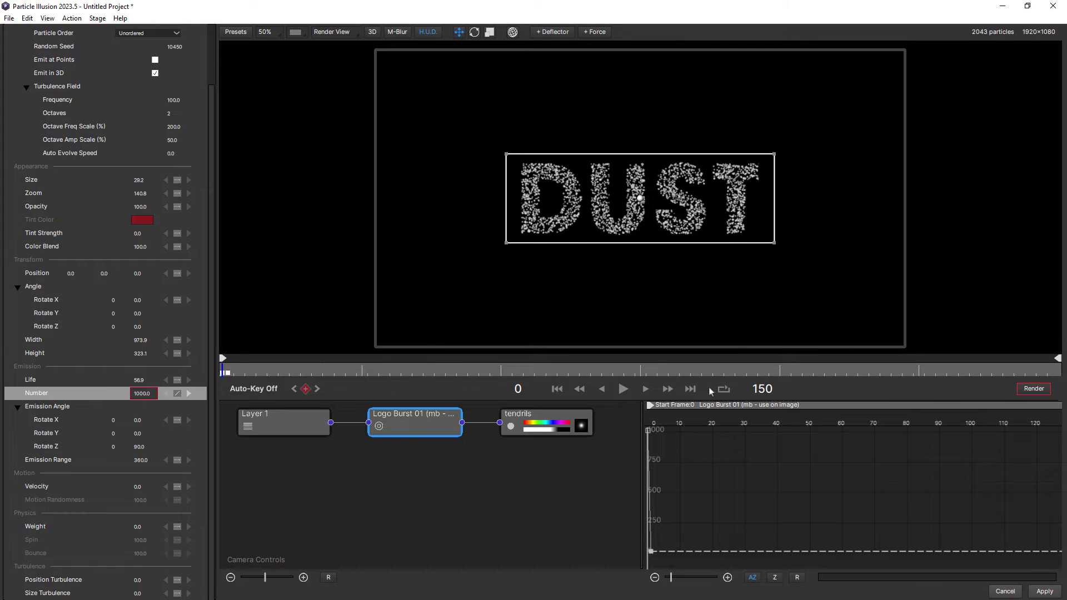
click(624, 389)
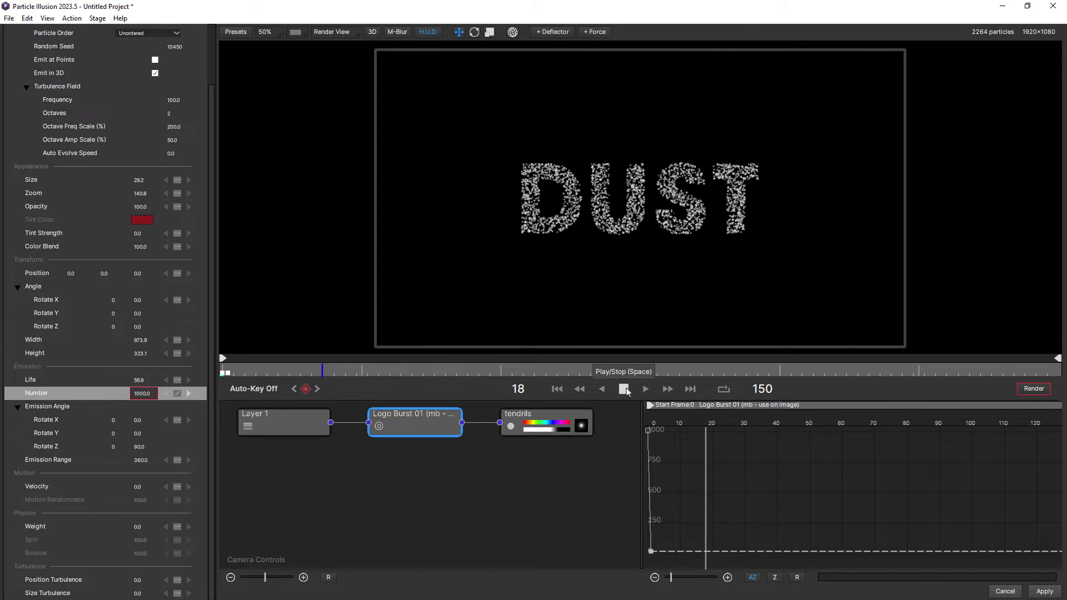
click(624, 389)
drag(369, 372, 211, 373)
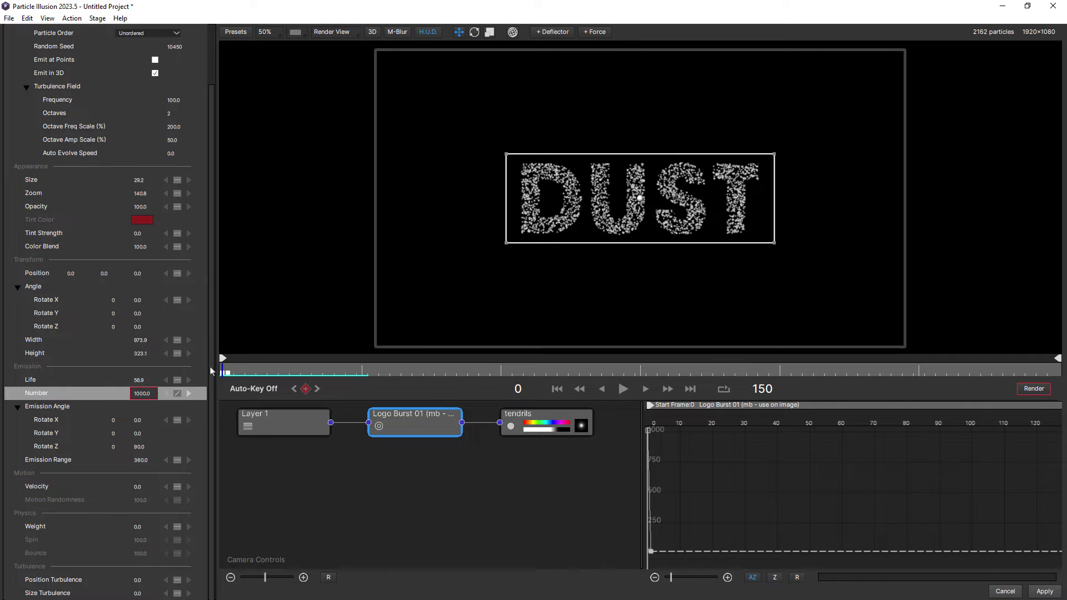
Add a box force to the layer and play the animation to see how it pushes the particles.
click(596, 32)
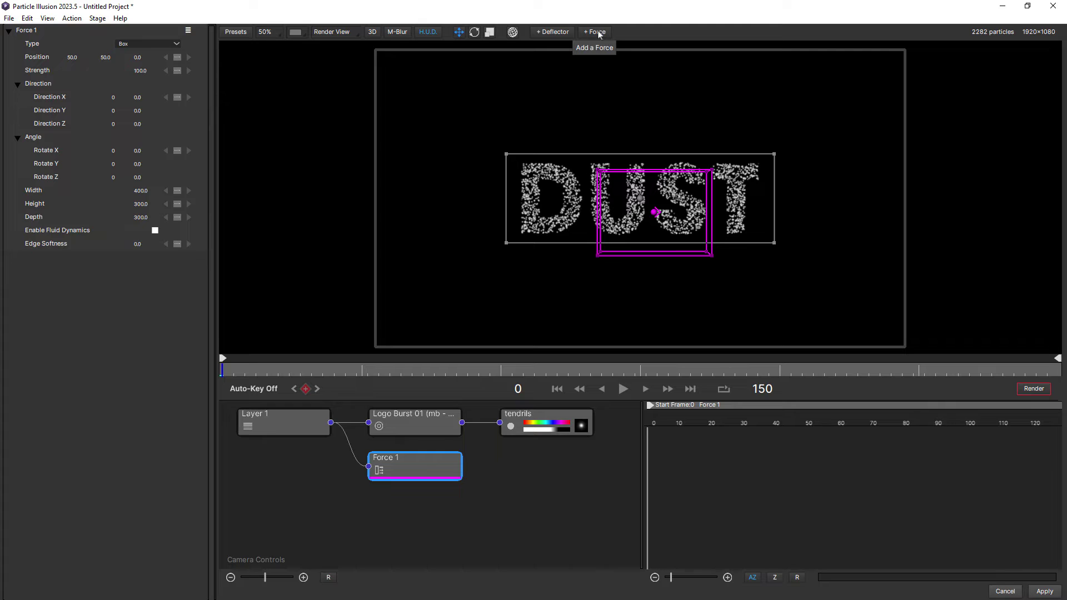
click(623, 389)
click(624, 390)
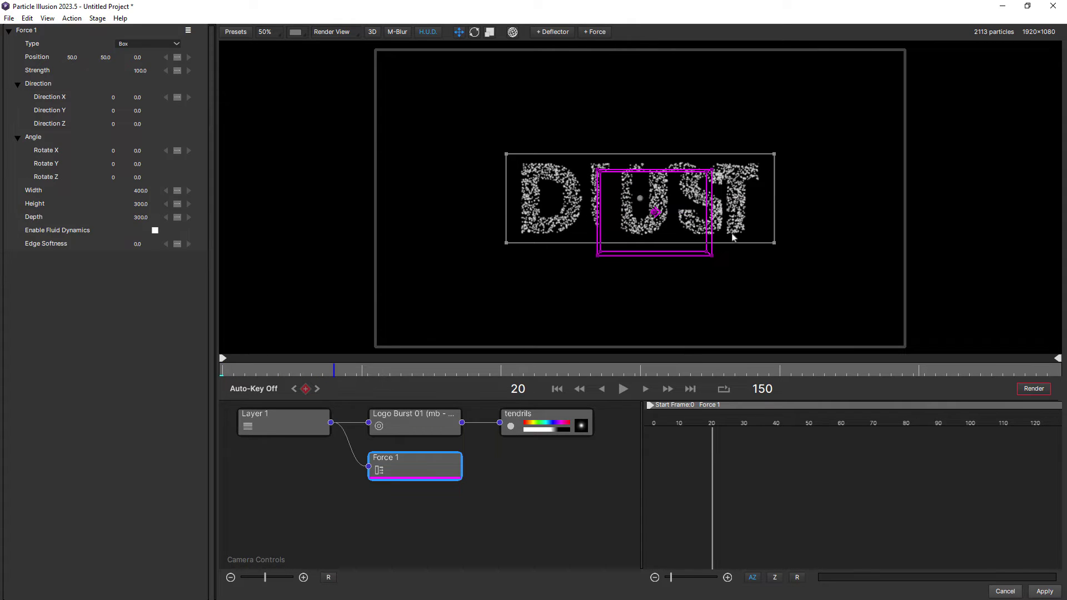
At frame 0, enlarge the force box to about 954 by 389 and move it to about 11.7, 13.7 around the DUST text.
drag(294, 369, 205, 375)
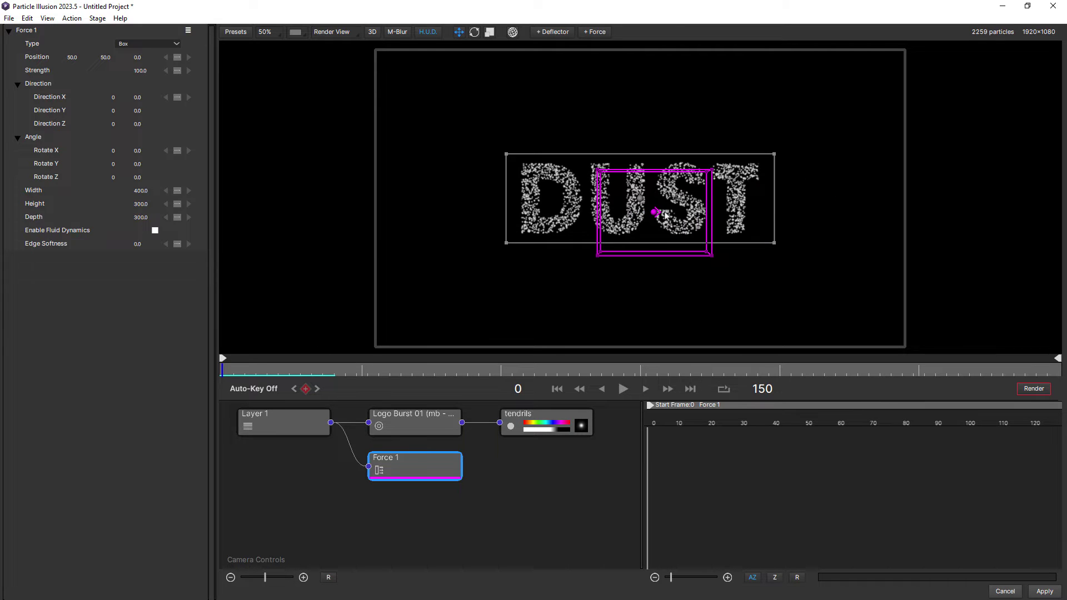
drag(717, 176, 794, 162)
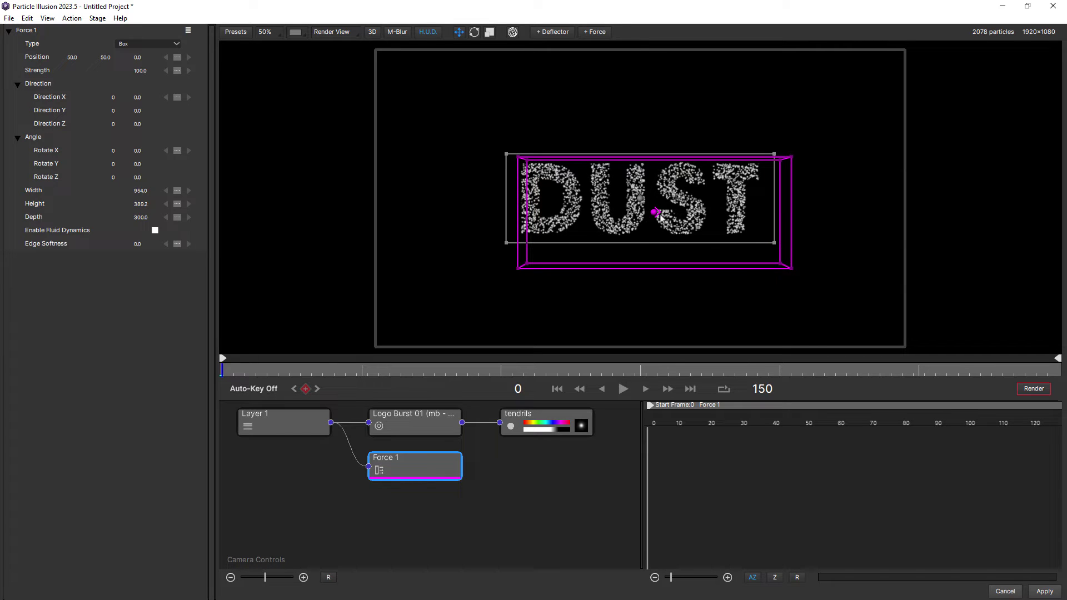
drag(655, 214, 643, 203)
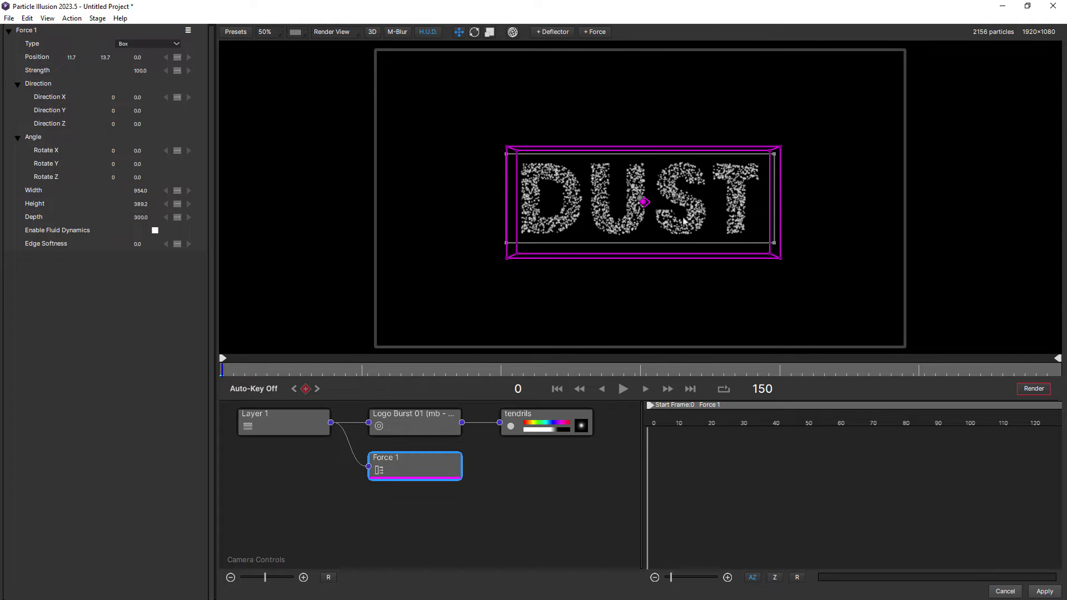
Set the box force's strength to 2000, play the animation to check the push, and return to frame 0.
click(141, 70)
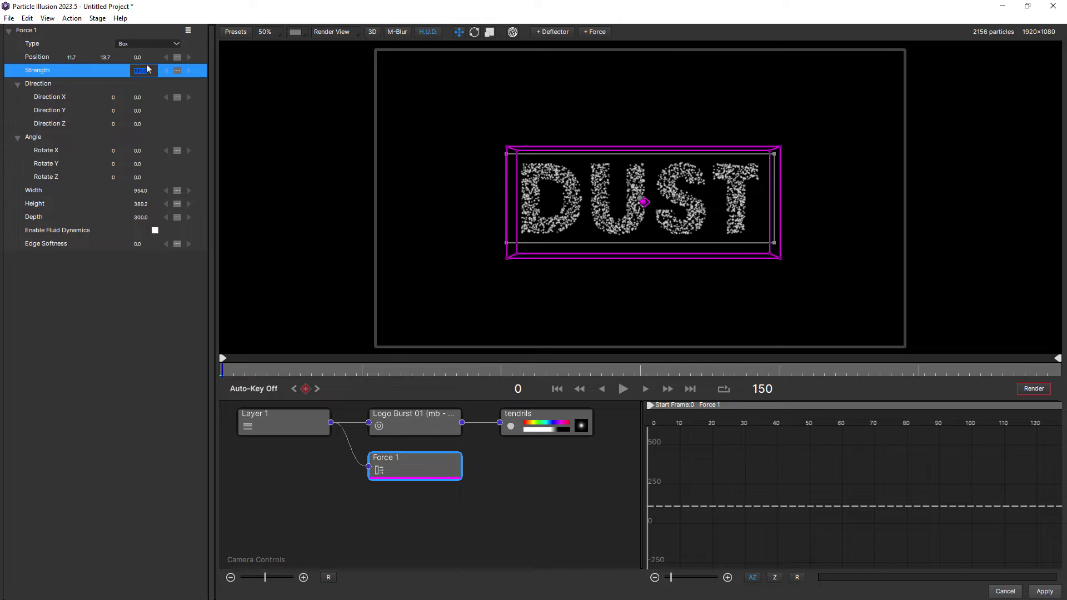
text(2000)
key(Return)
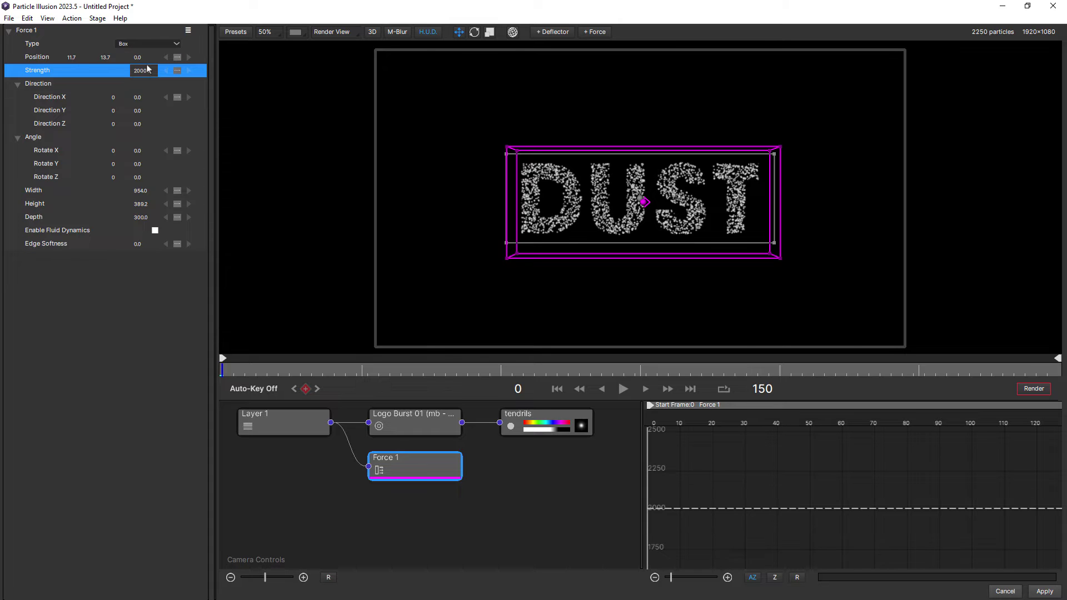
click(623, 389)
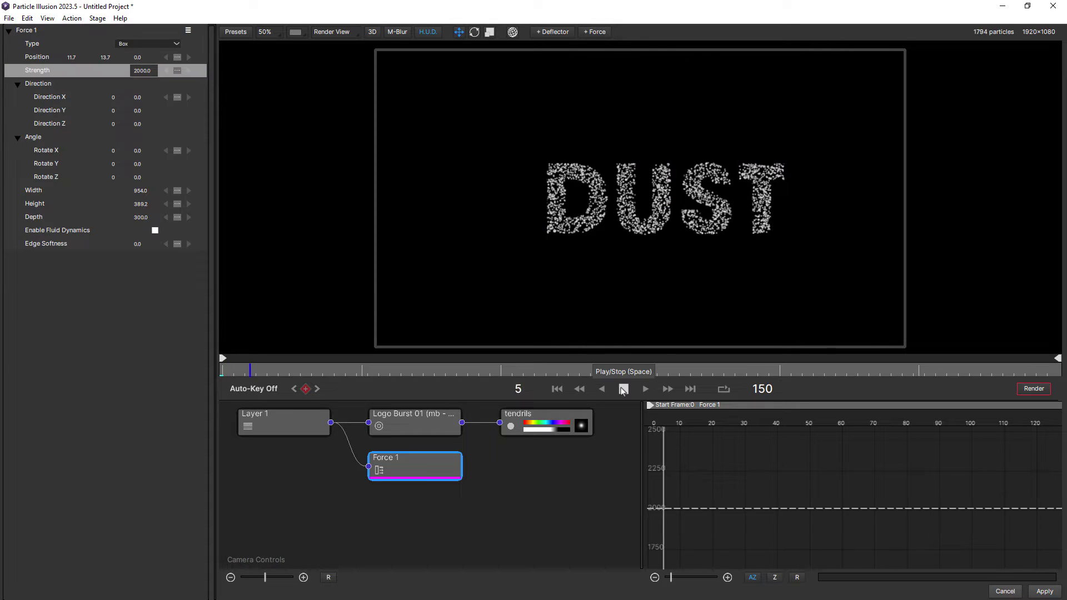
click(623, 389)
drag(322, 369, 209, 376)
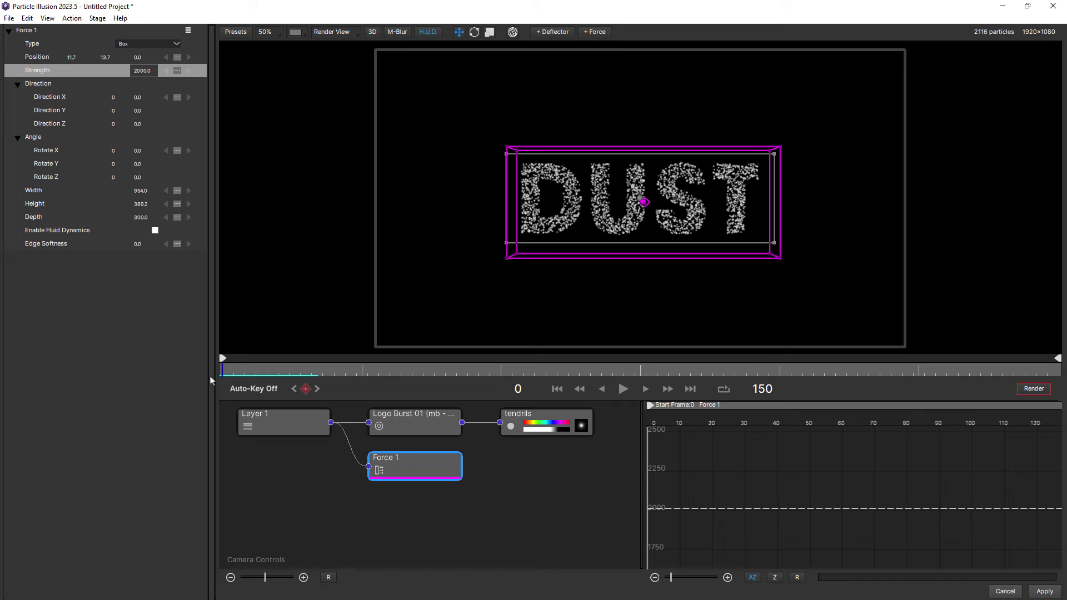
At frame 0, move the force box along X to about 973.2, beside the DUST text, and switch Position to Linear interpolation.
click(643, 203)
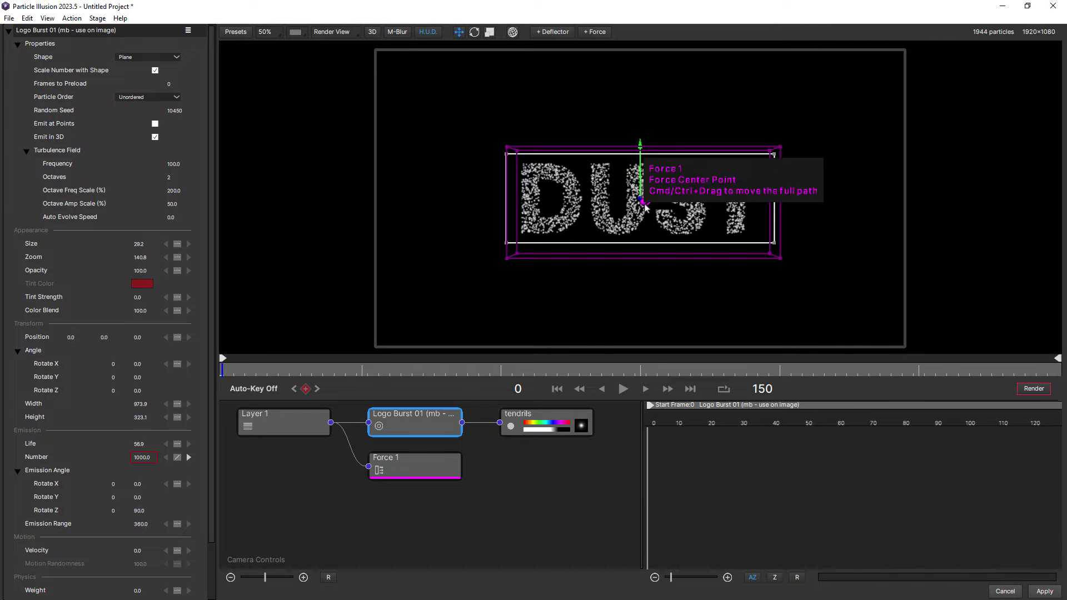
click(645, 204)
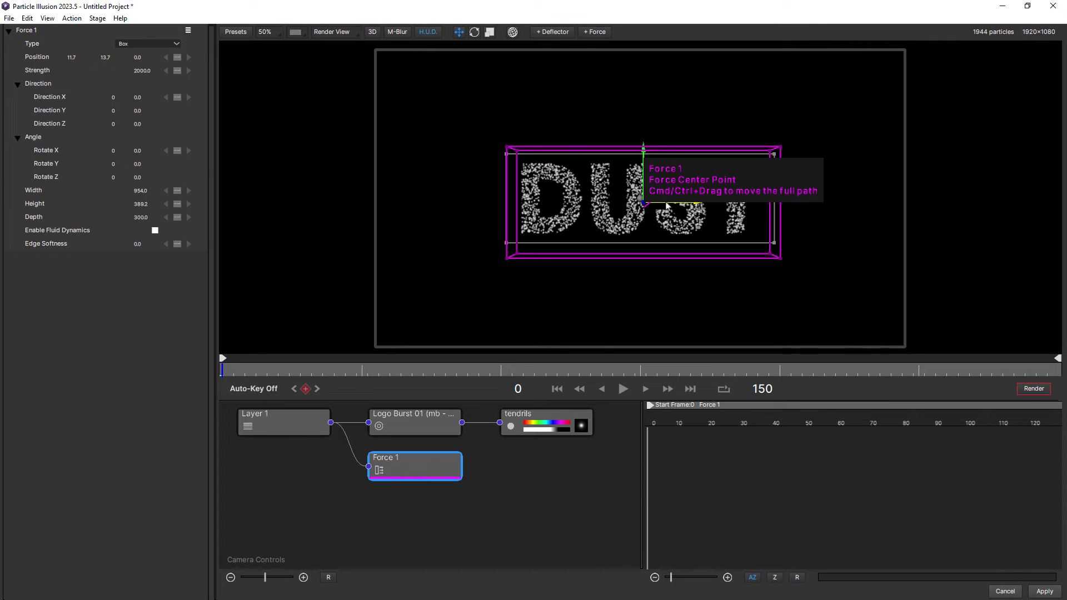
drag(666, 206, 936, 201)
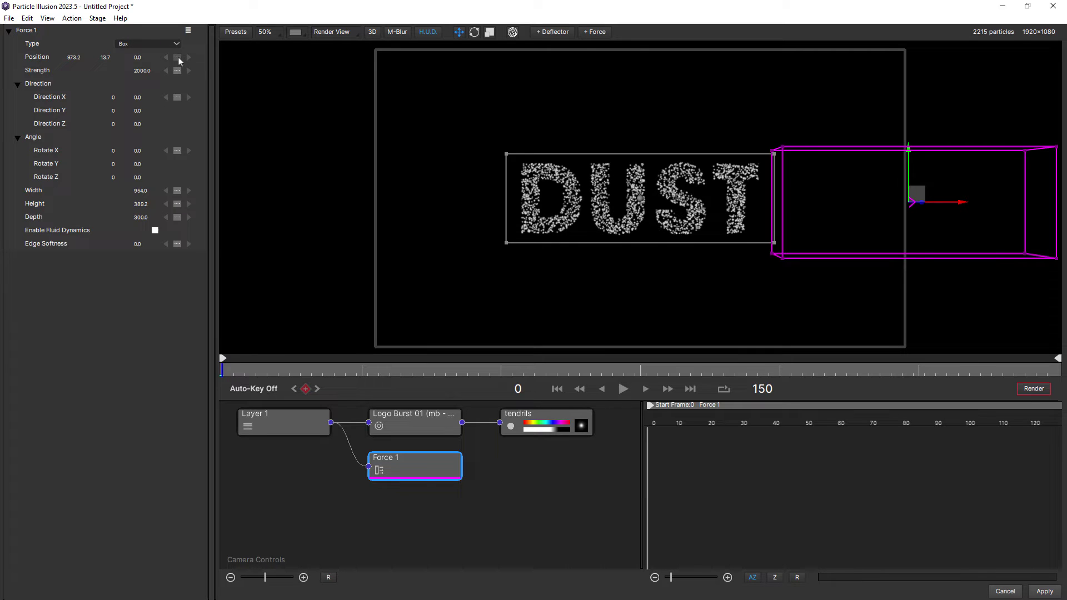
click(178, 60)
click(182, 76)
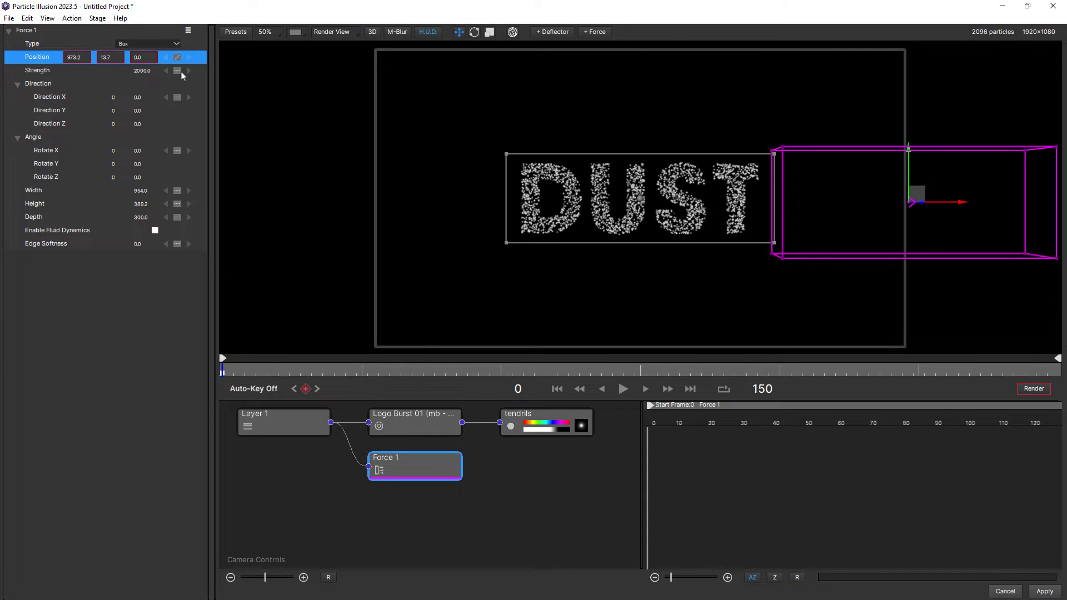
At frame 50, move the force box back over the DUST text to about X -4.0, and play the animation from the start.
click(500, 371)
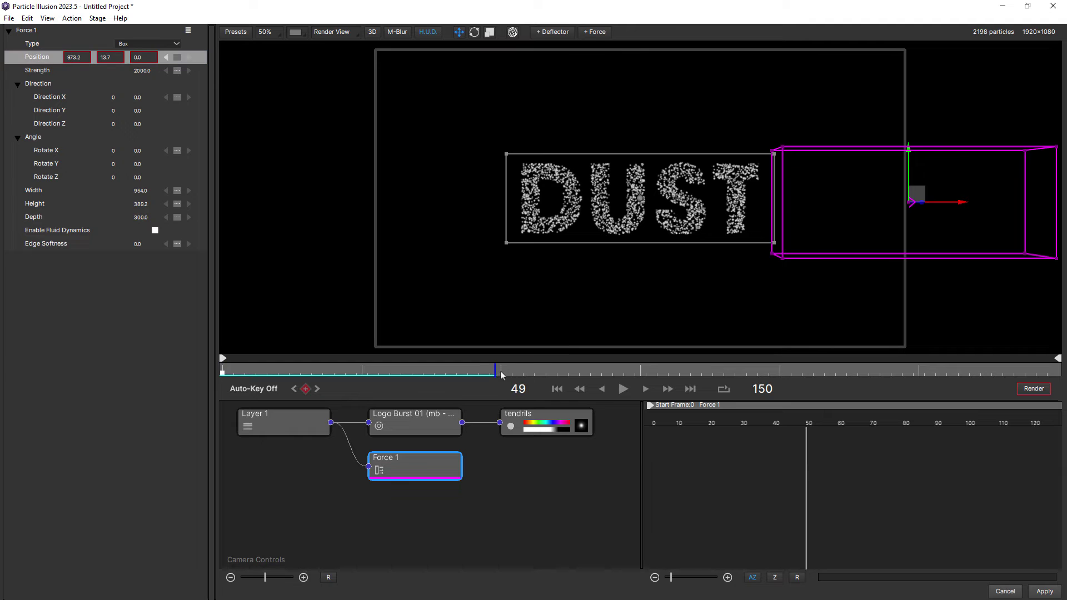
drag(958, 209, 691, 208)
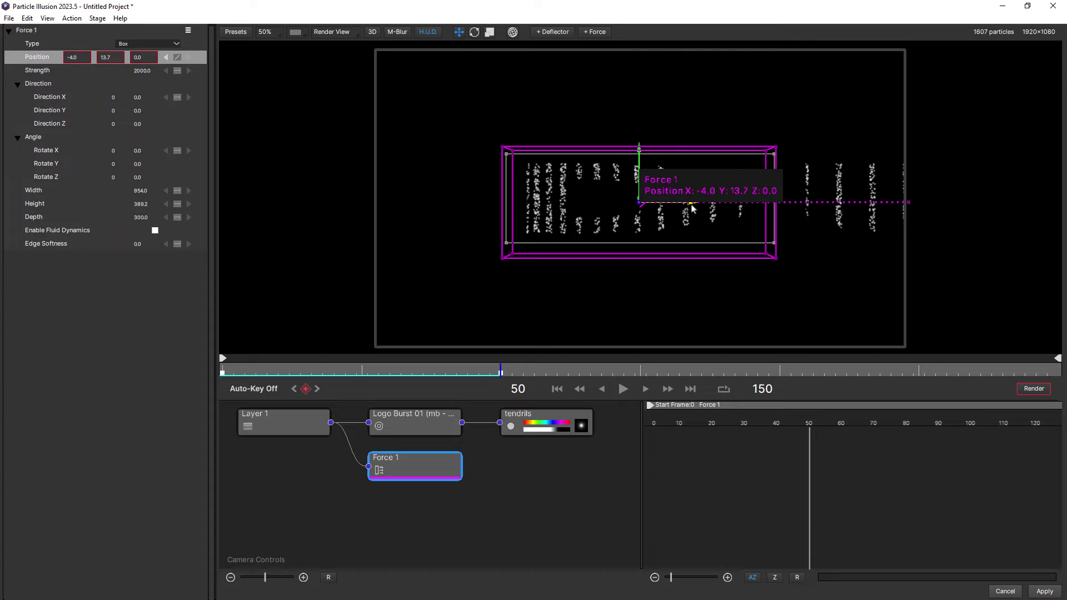
drag(500, 371, 225, 373)
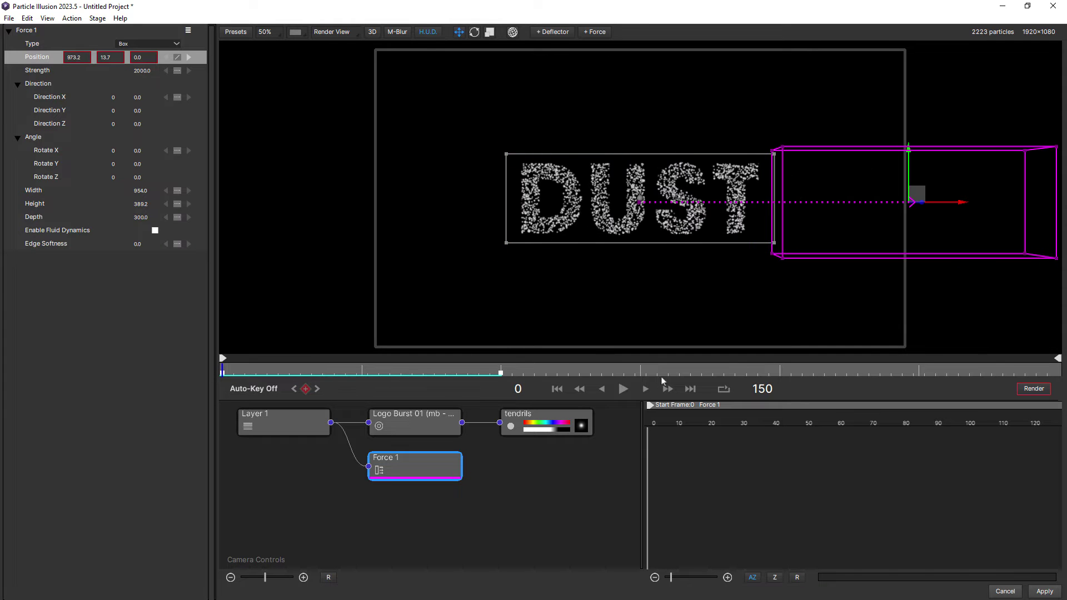
click(622, 389)
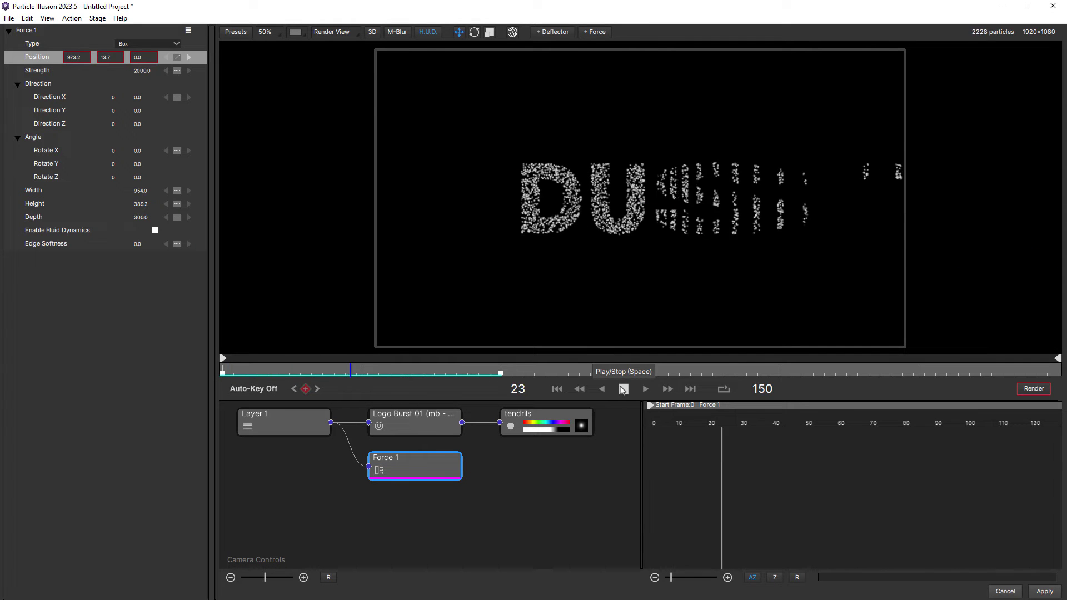
click(623, 389)
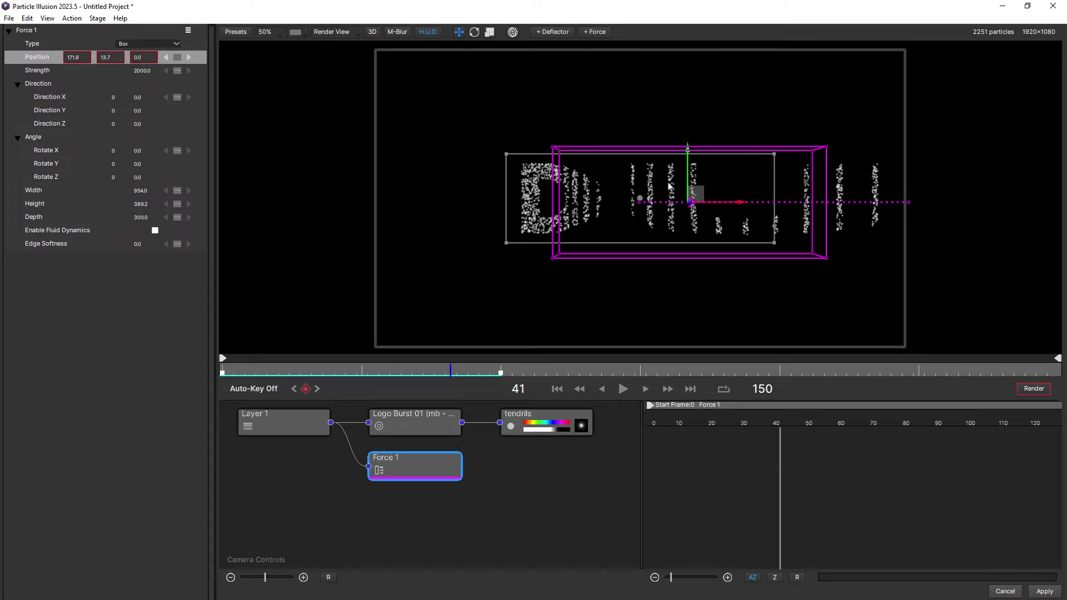
drag(270, 374, 369, 376)
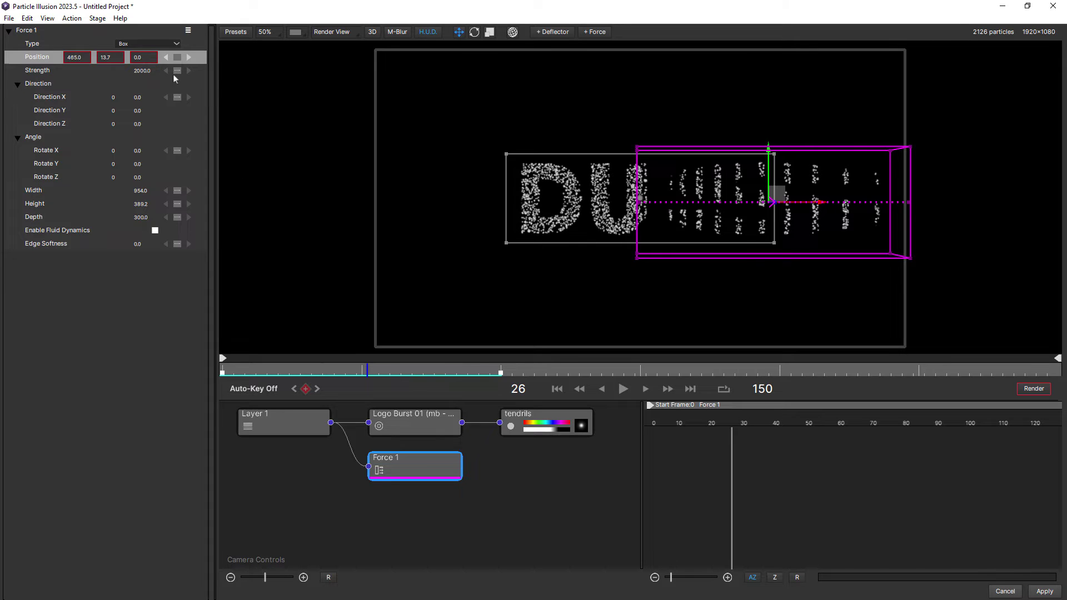
Change the force type to Box Grid, set Direction Z to 25 degrees, and scrub through the early frames to check it.
click(153, 45)
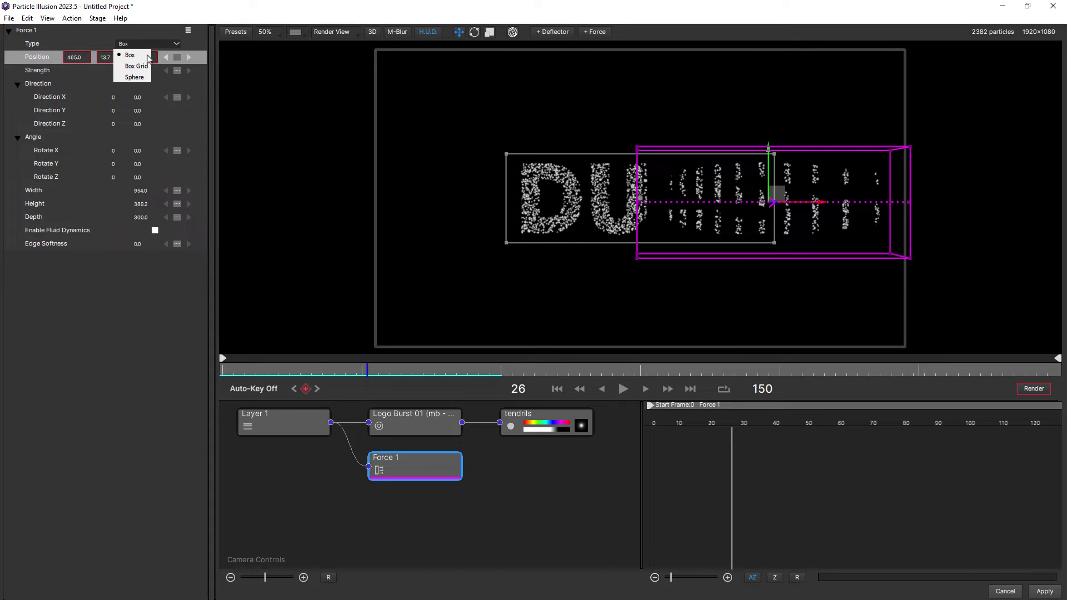
click(139, 66)
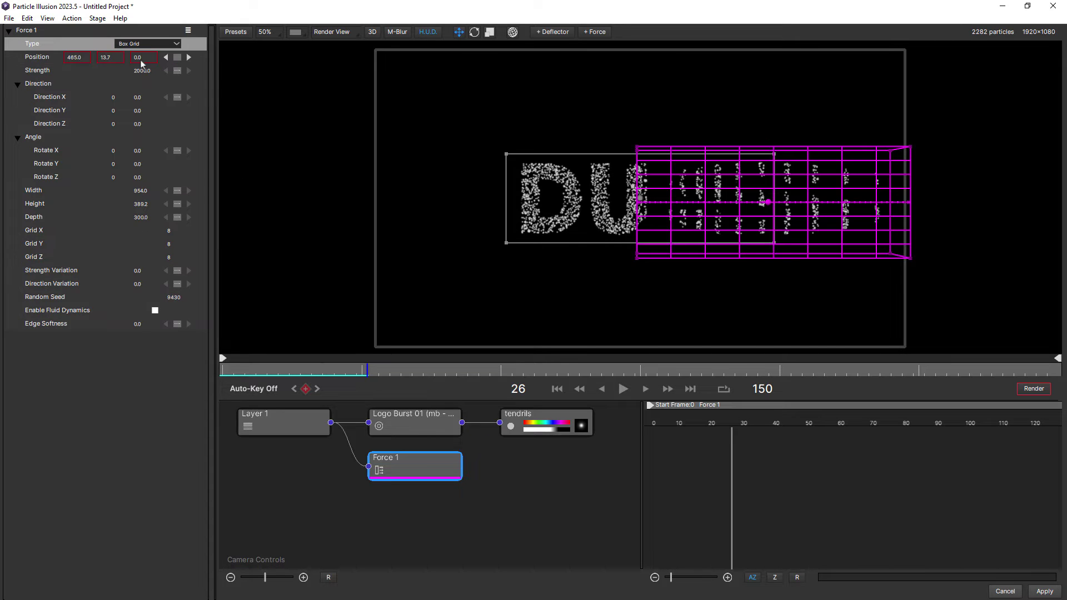
click(155, 124)
text(25)
key(Return)
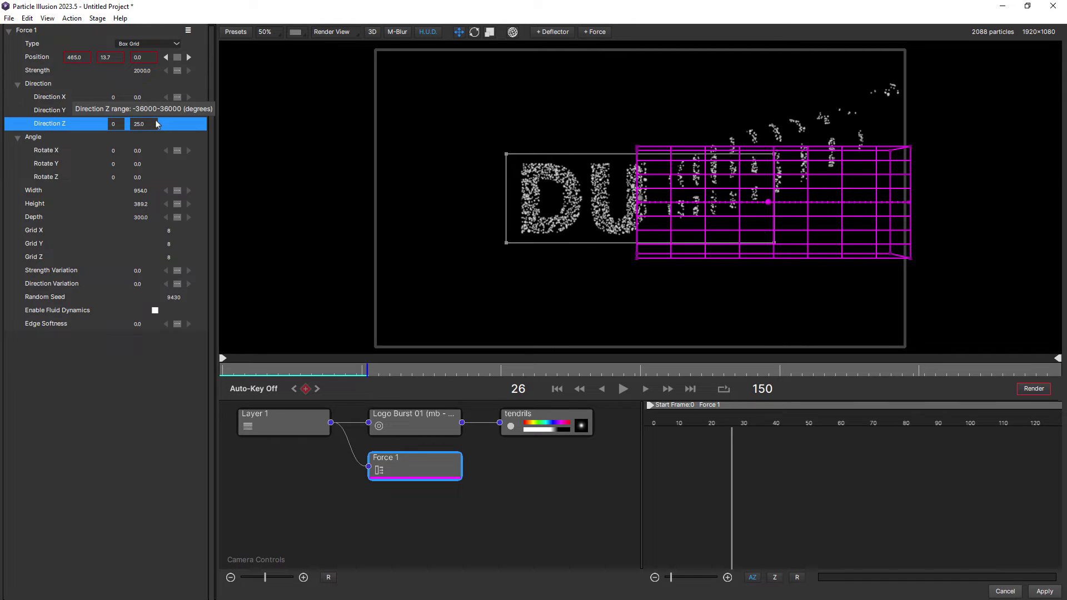
click(224, 369)
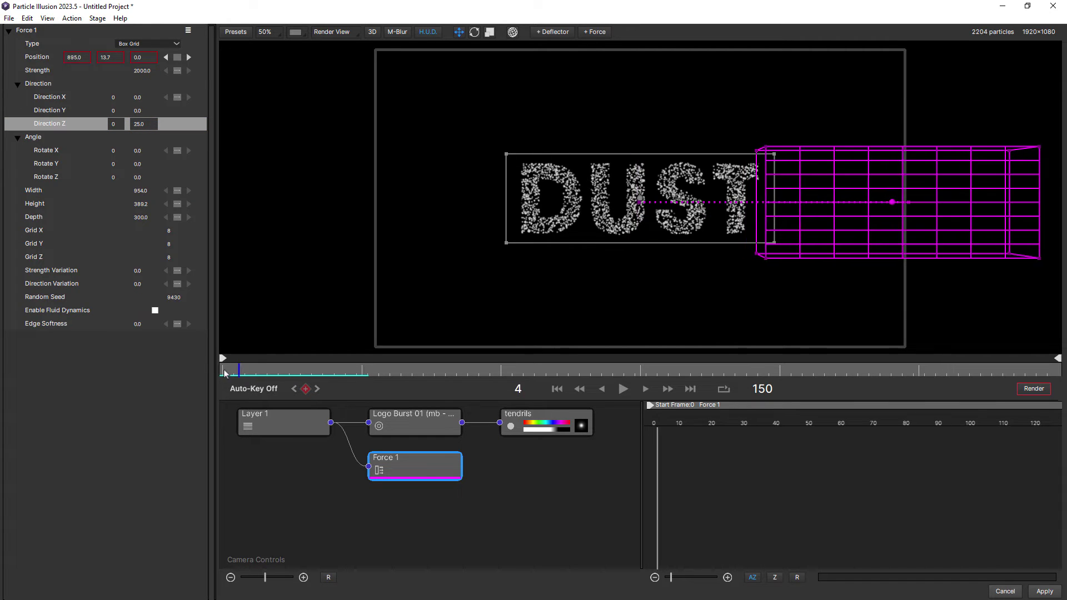
click(223, 369)
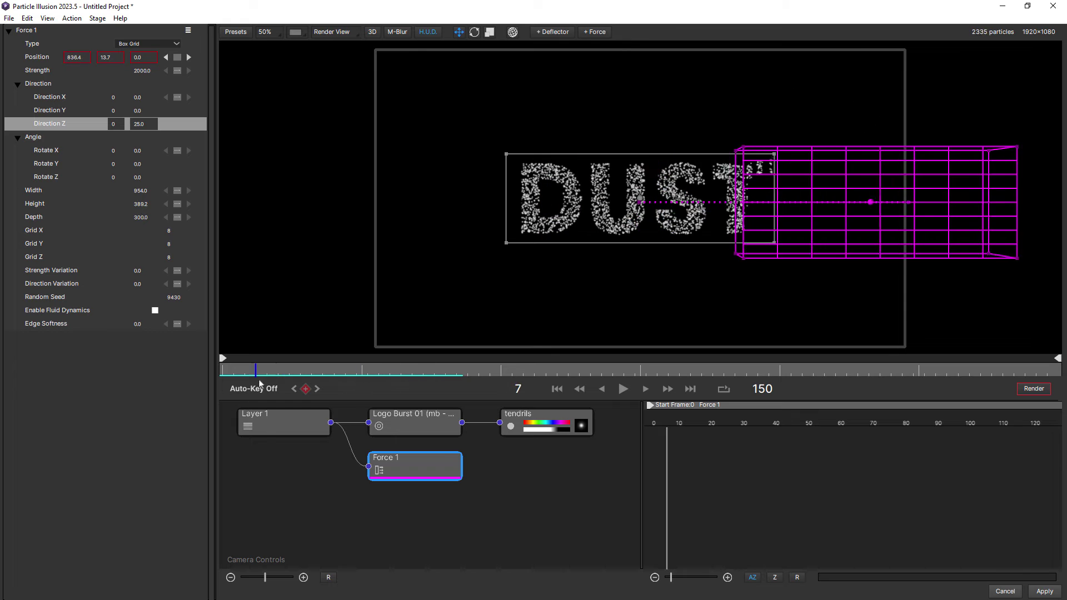
click(353, 380)
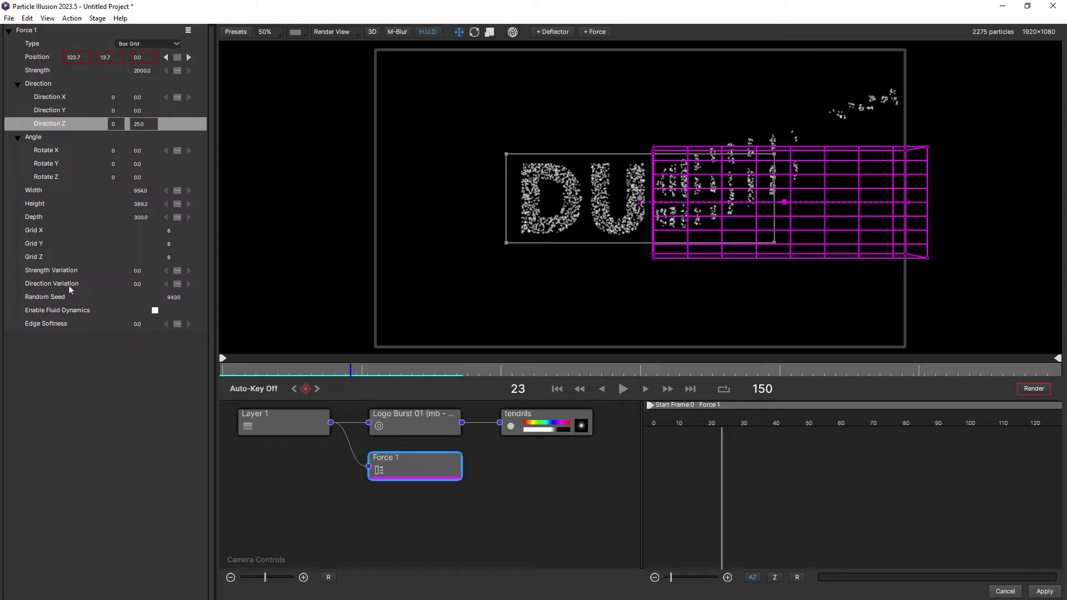
Set the grid force's Strength Variation to 275.
click(138, 270)
text(27)
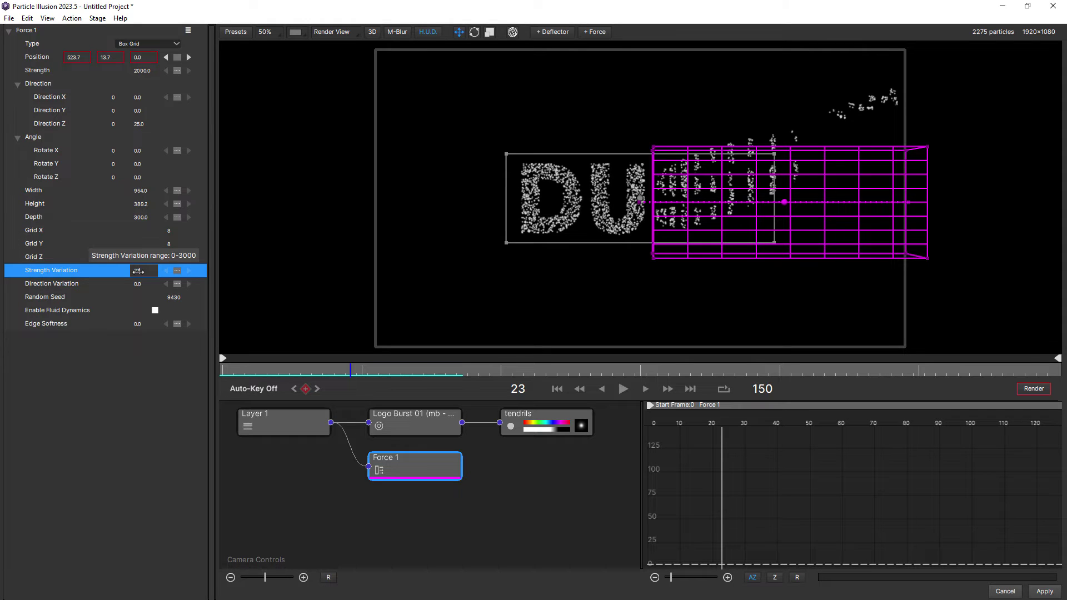
text(5)
key(Return)
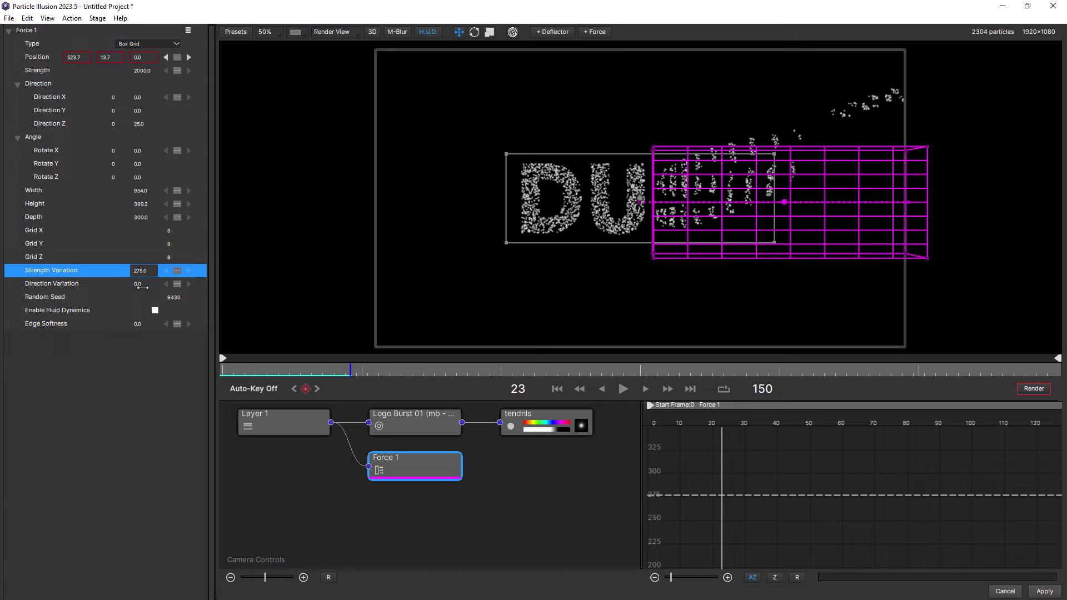
Set the grid force's Direction Variation to 100 and play the animation from the start.
click(140, 285)
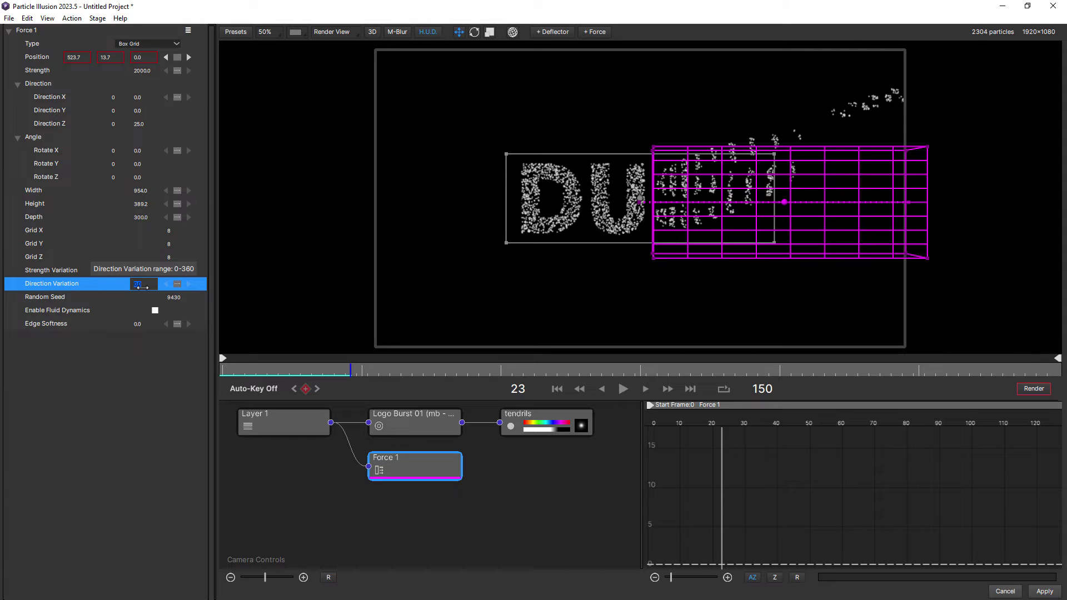
text(100)
key(Return)
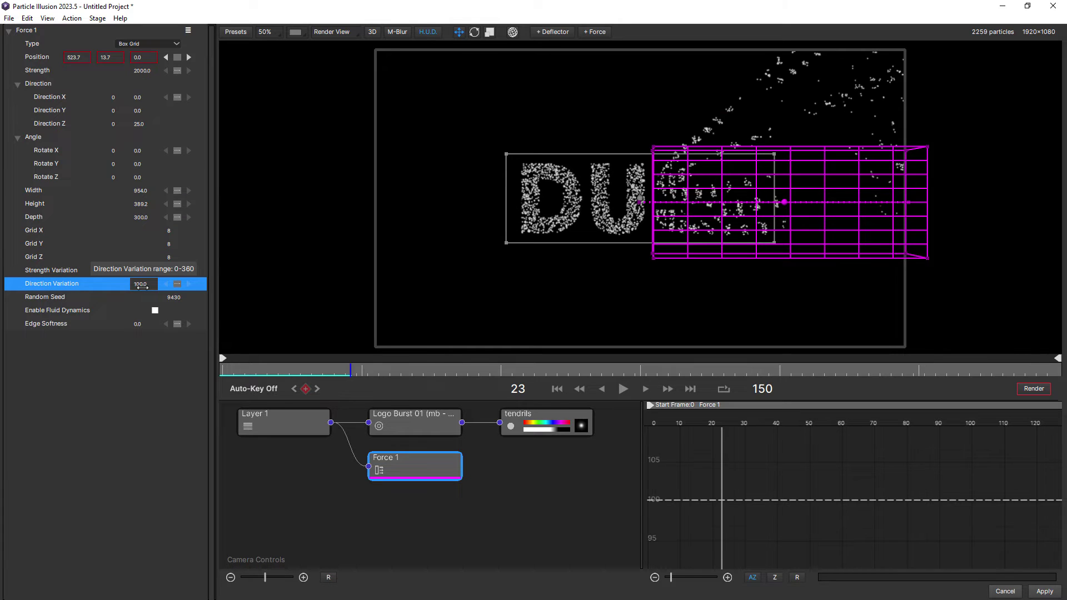
drag(246, 368, 222, 378)
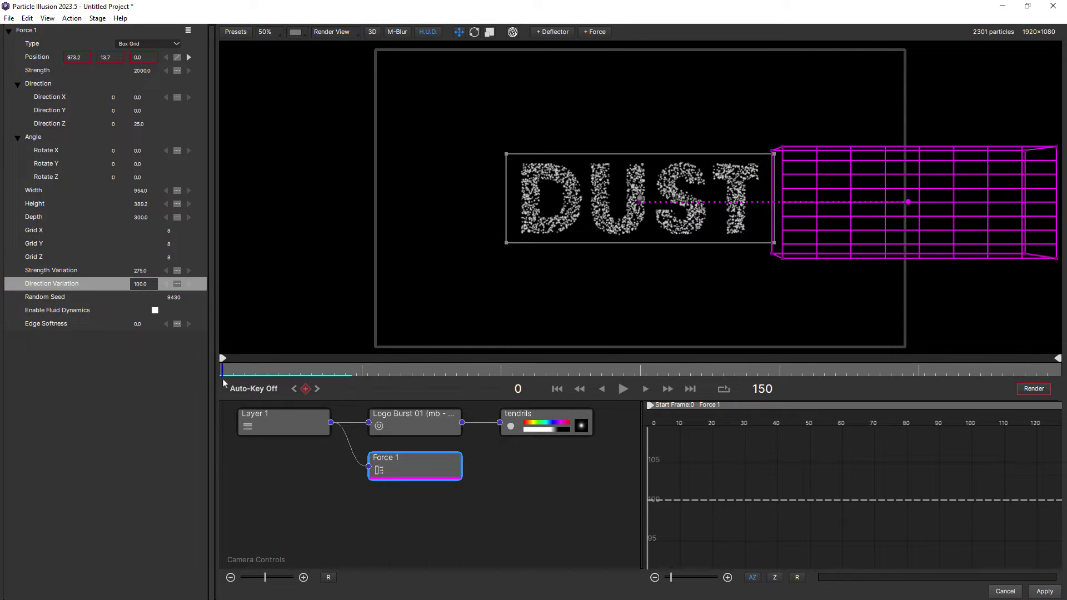
click(622, 389)
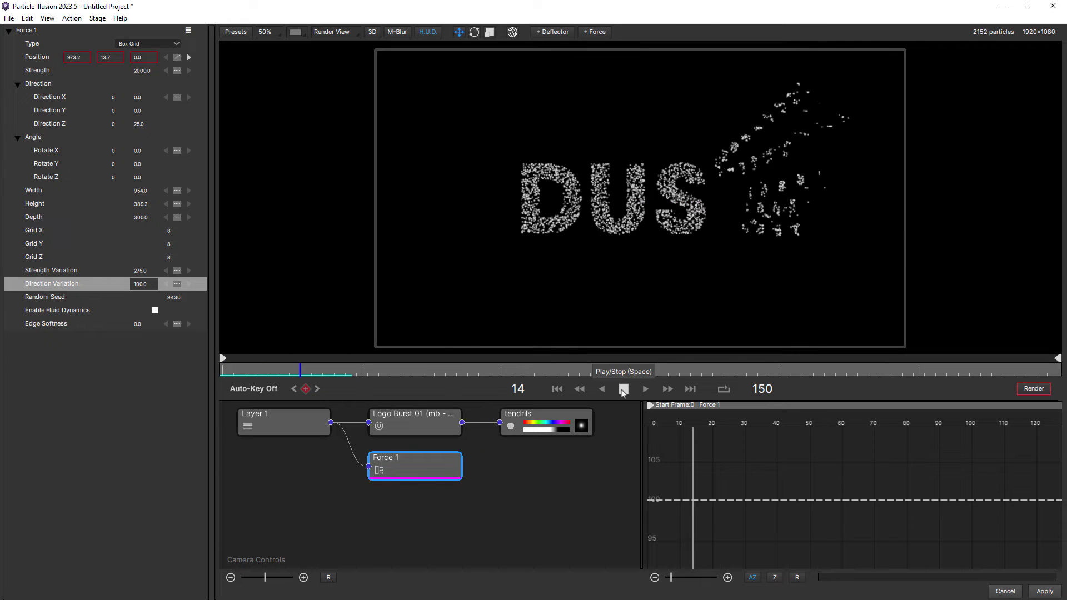
click(622, 389)
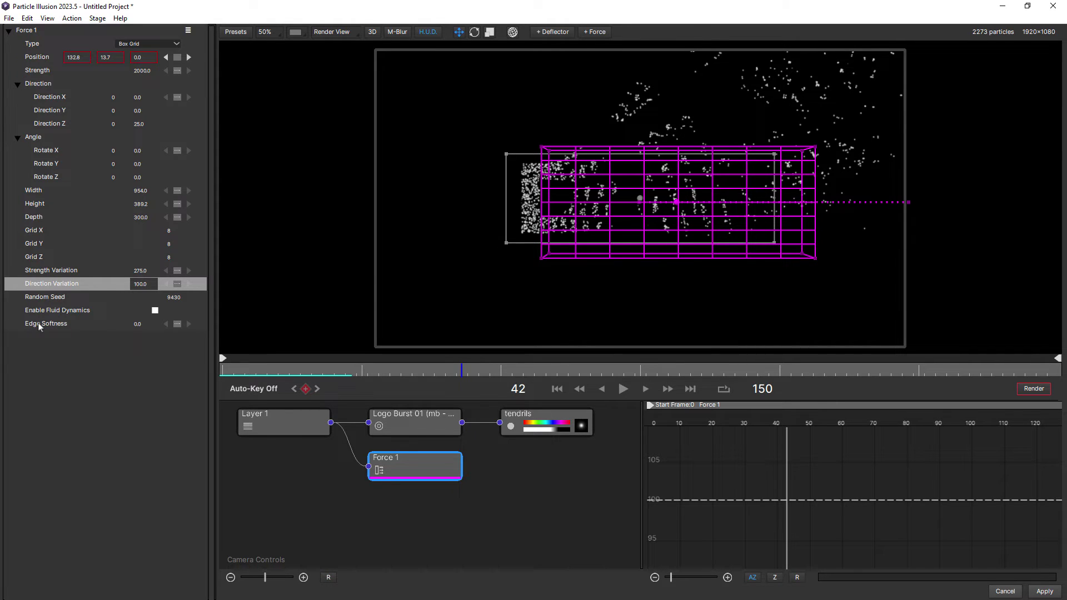
Set the force's Edge Softness to 50, then play the animation from frame 0 and scrub through the dispersal.
click(137, 324)
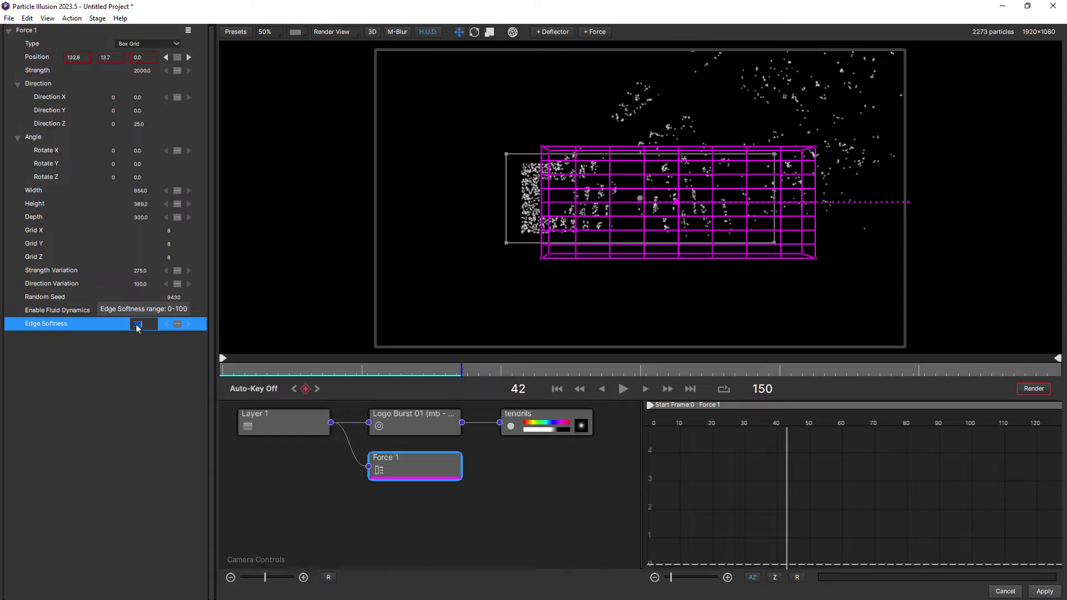
key(Return)
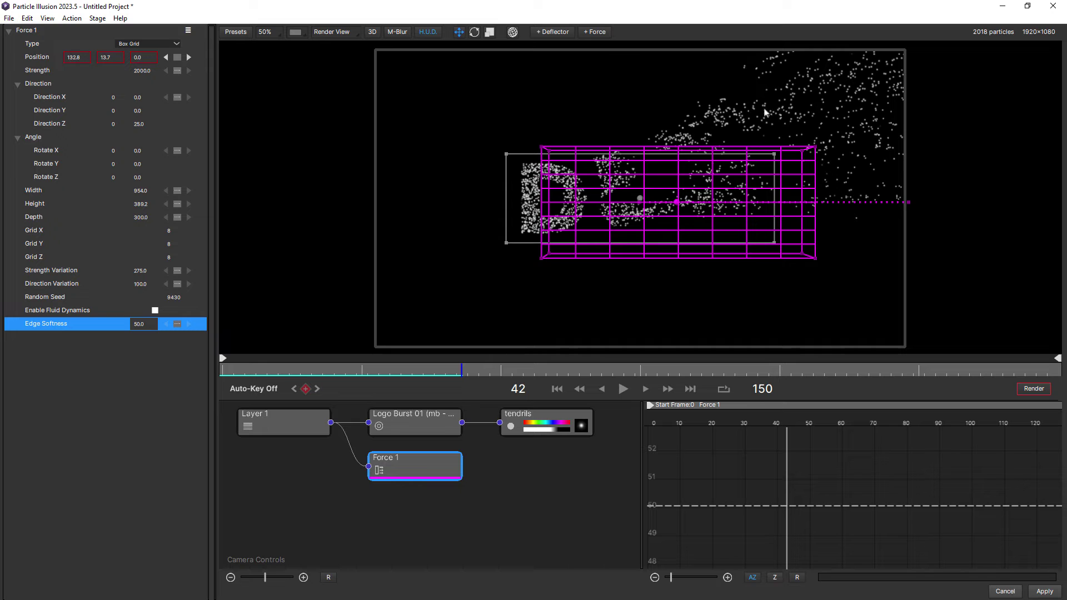
drag(272, 368, 223, 369)
click(623, 389)
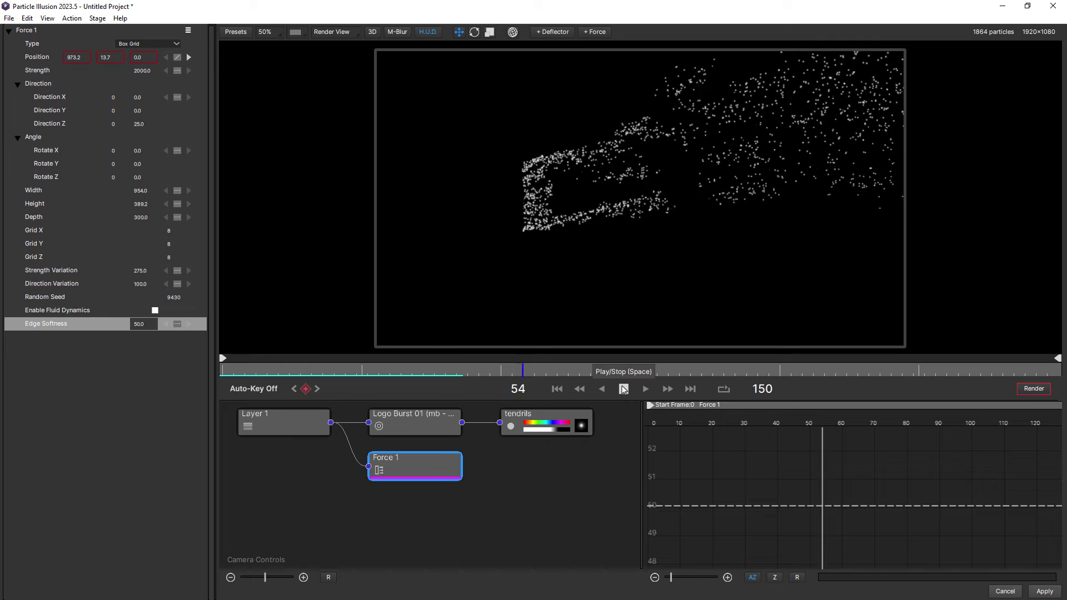
click(623, 389)
drag(368, 370, 452, 376)
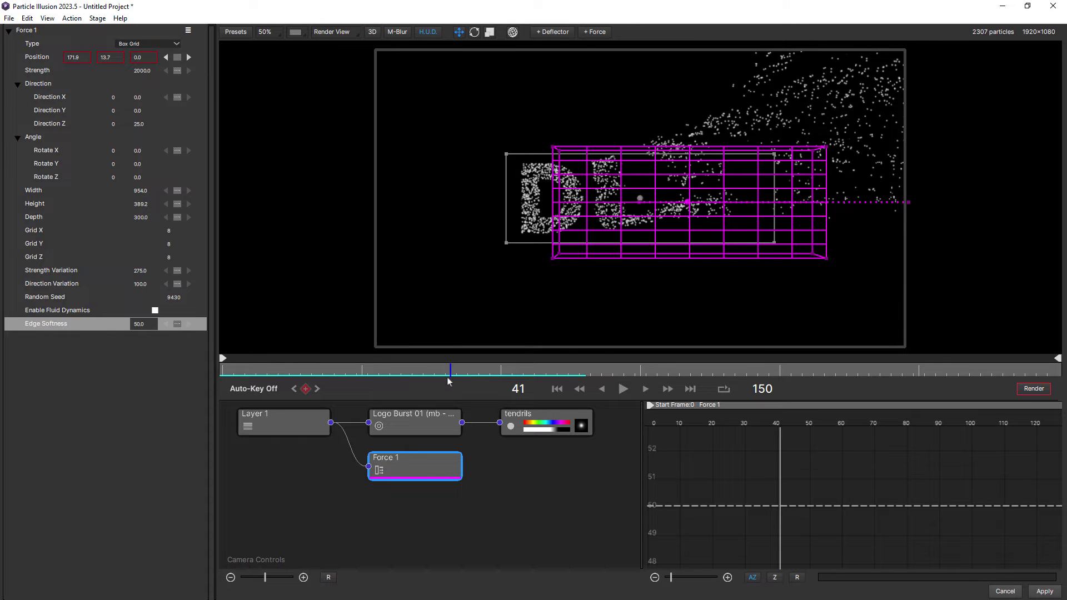
Try a Random Seed of 9445 for the force and play the animation from the start.
drag(174, 298, 181, 297)
drag(289, 370, 252, 375)
click(622, 391)
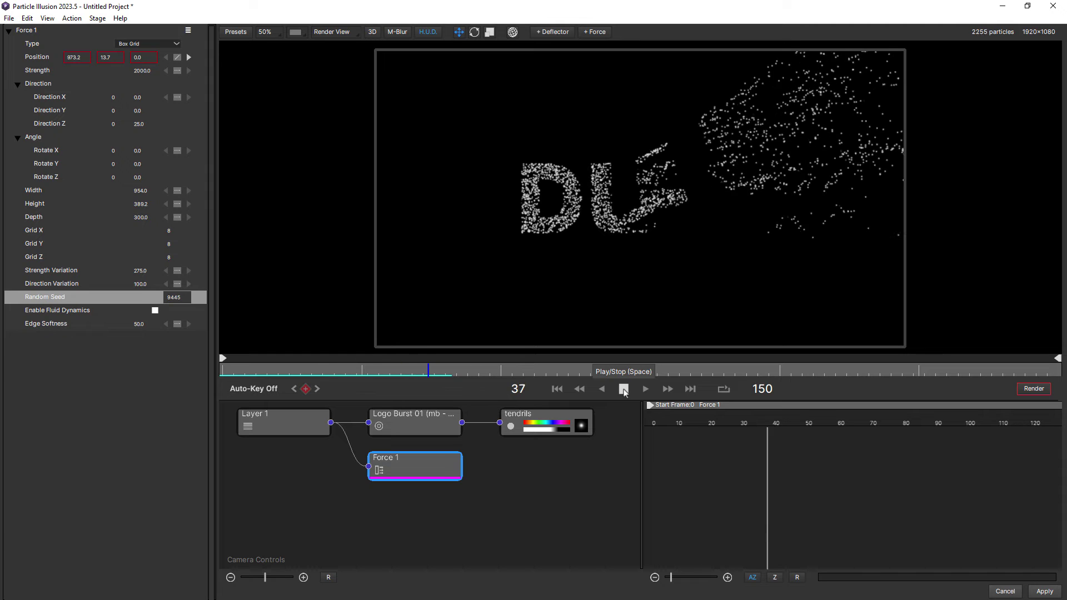
click(624, 391)
Try a Random Seed of 9478 for the force, play the animation, and return to frame 0.
drag(177, 302, 197, 302)
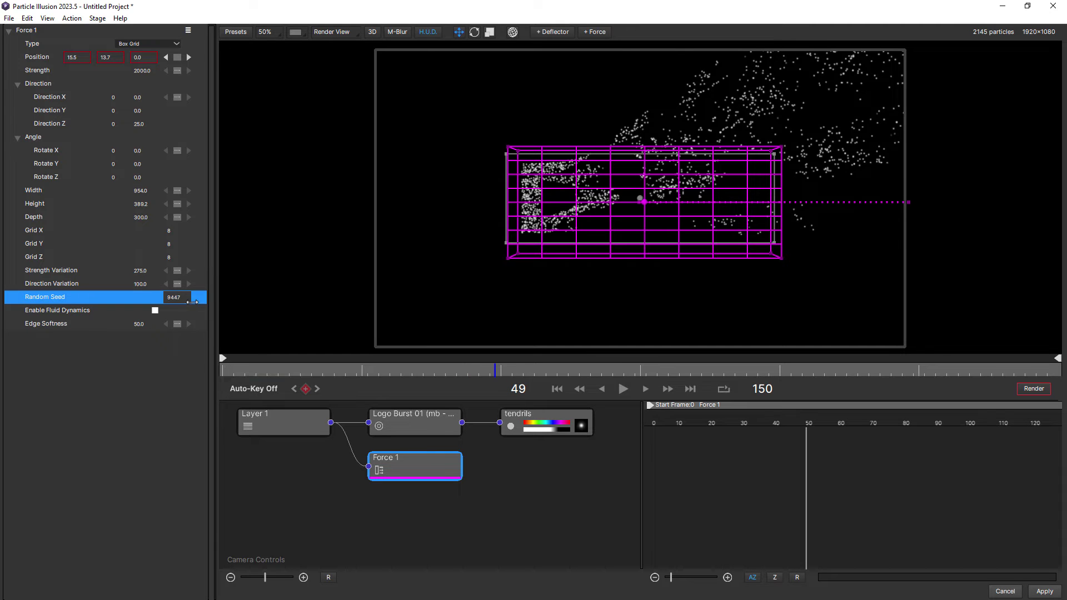
drag(409, 363, 223, 364)
click(623, 389)
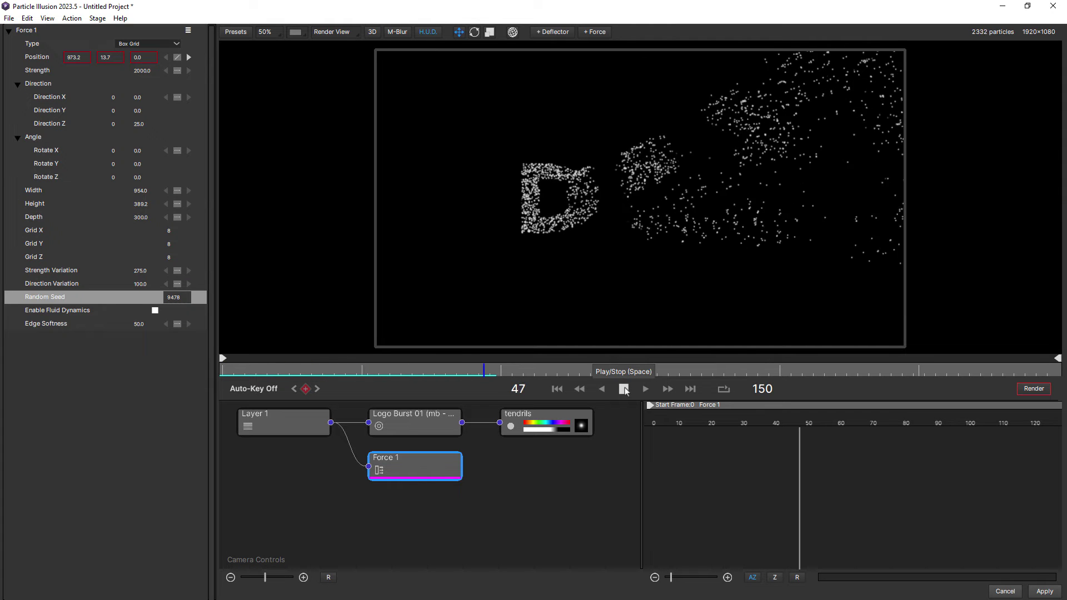
click(624, 389)
drag(399, 375, 223, 371)
Restore the force's Random Seed to 9430 and play the animation from frame 0.
drag(299, 294, 299, 294)
drag(261, 371, 222, 371)
click(624, 389)
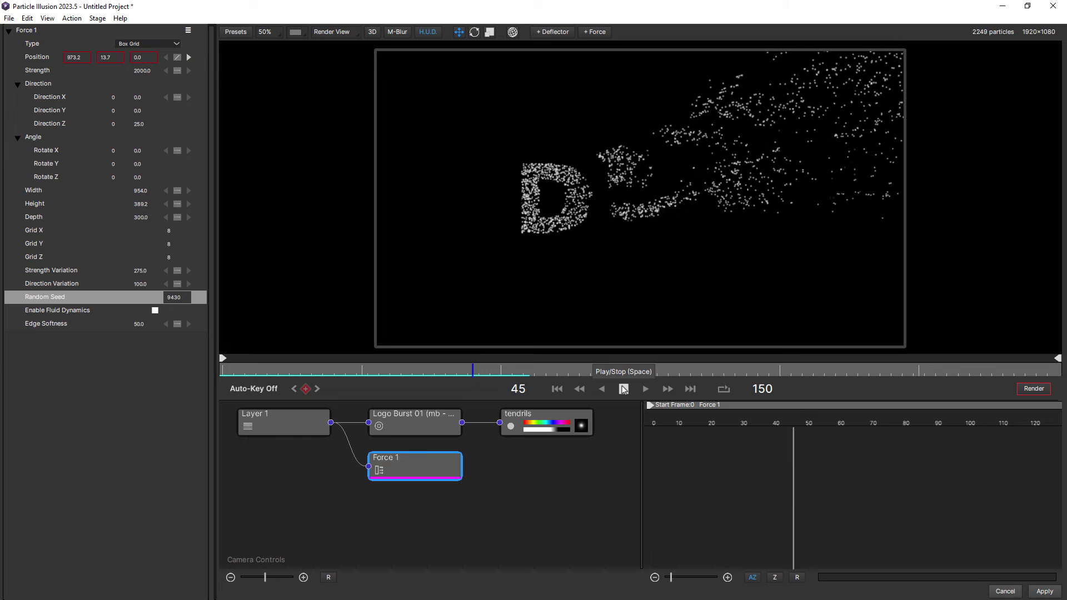
Stop the playback and try a Motion Randomness of 25 on the tendrils particle.
click(624, 389)
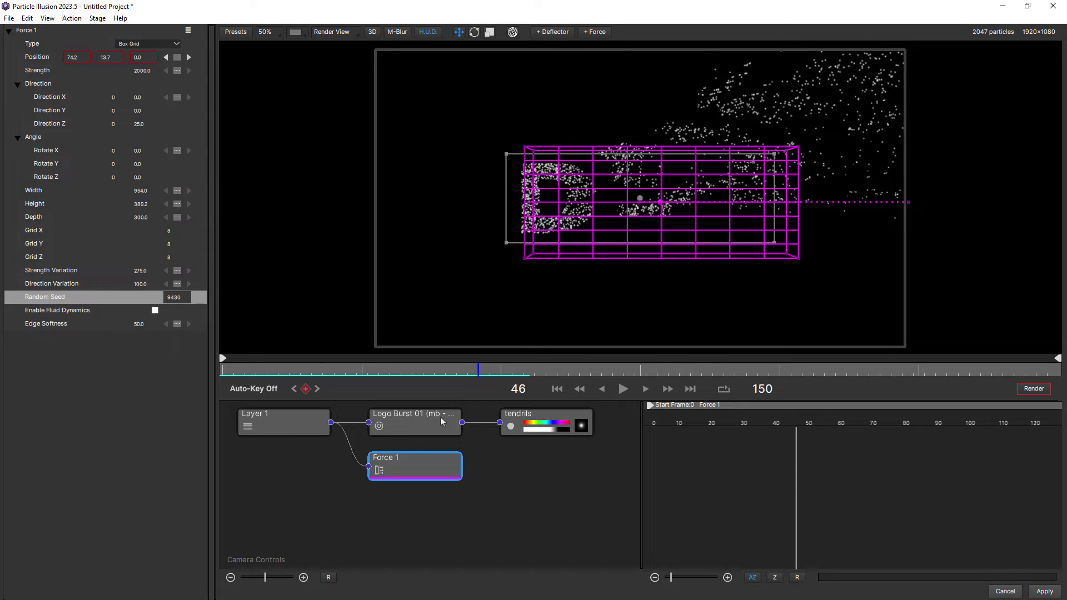
click(442, 422)
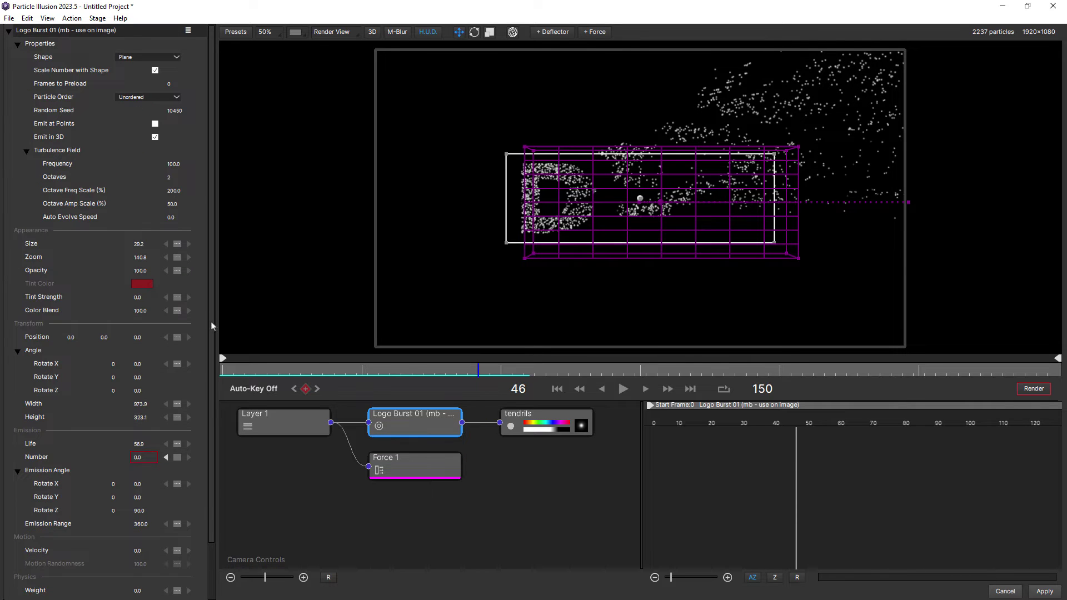
drag(211, 321, 206, 390)
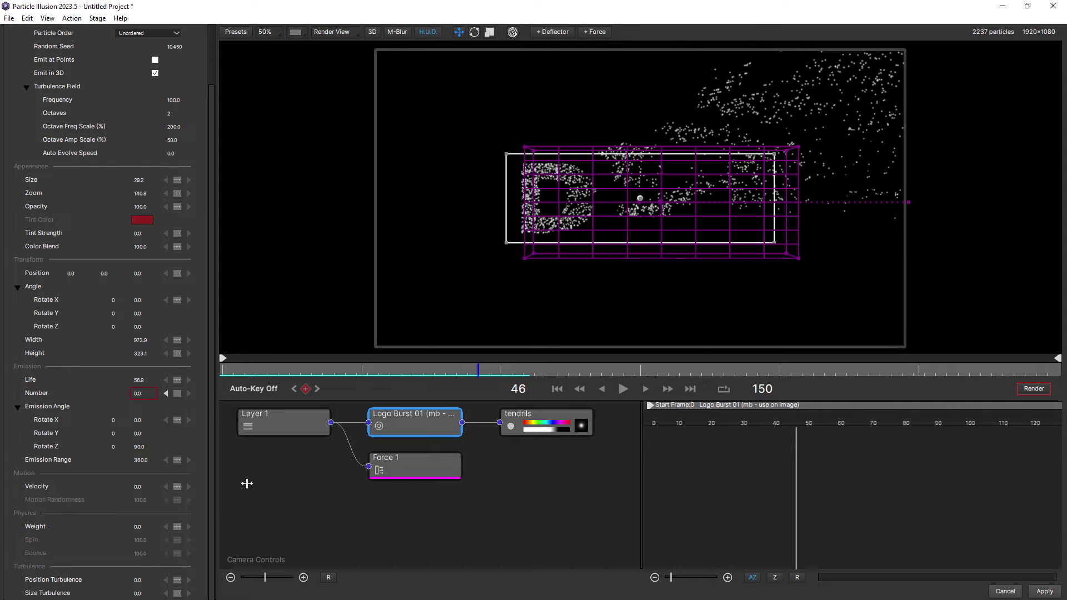
click(540, 425)
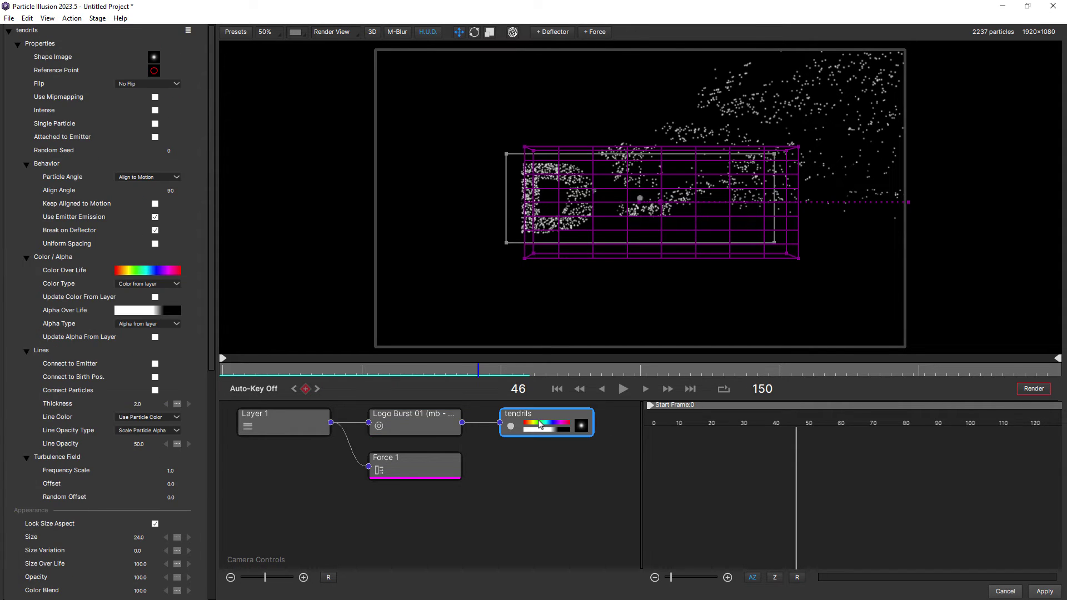
drag(211, 355, 219, 551)
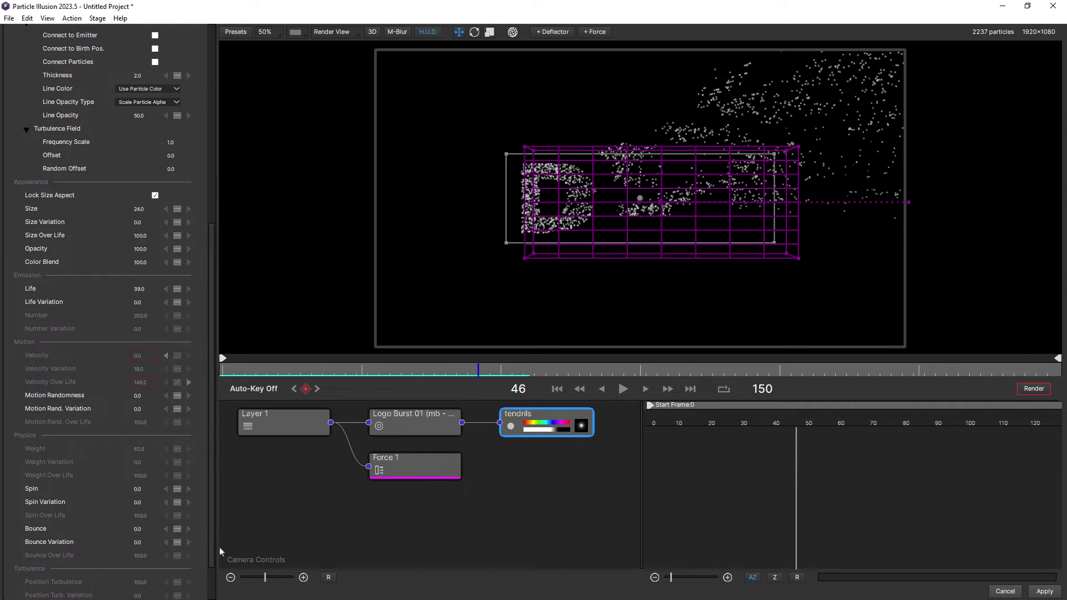
click(138, 396)
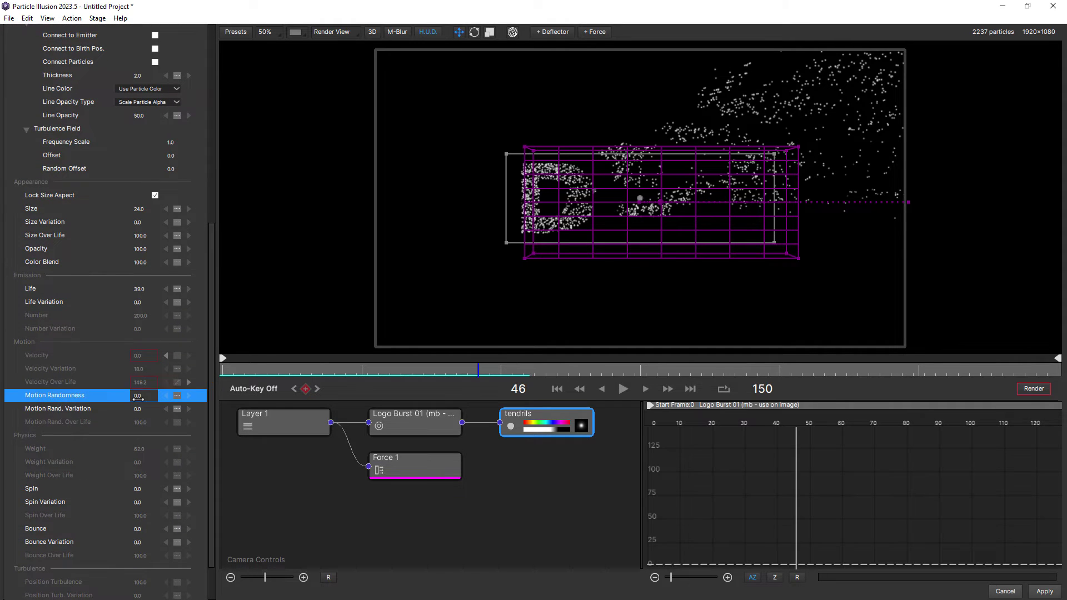
text(25)
key(Return)
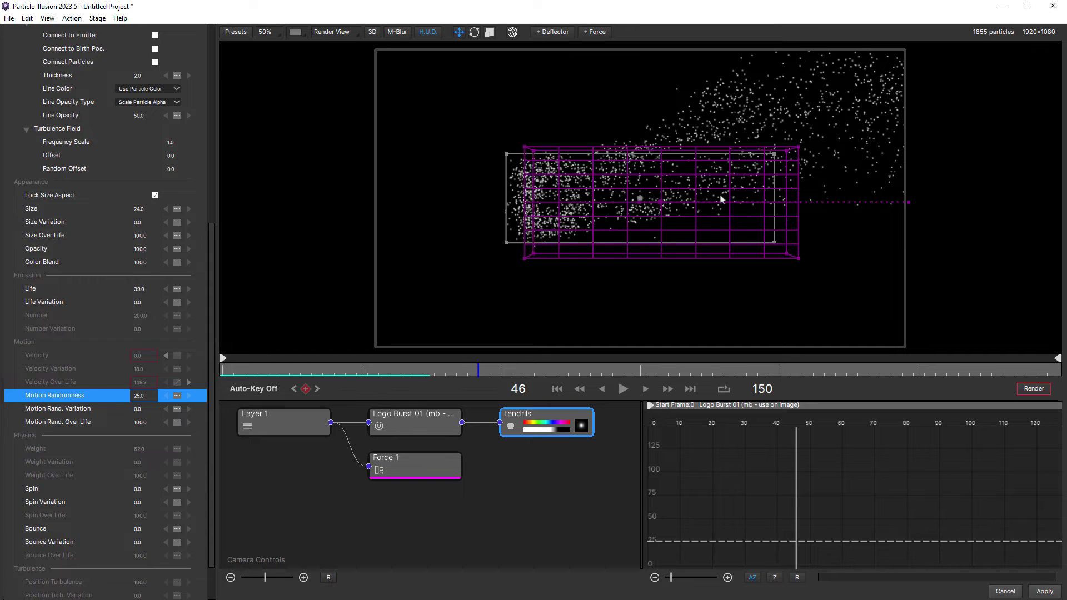
Play the animation from frame 0 to check the randomized particle motion, and return to frame 0.
drag(253, 371, 209, 384)
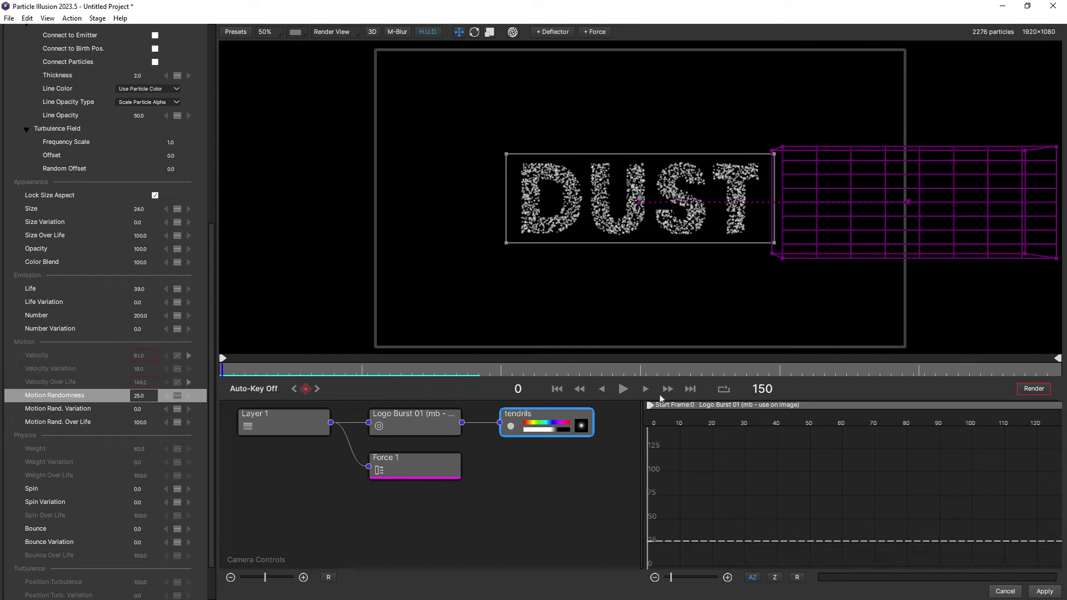
click(623, 389)
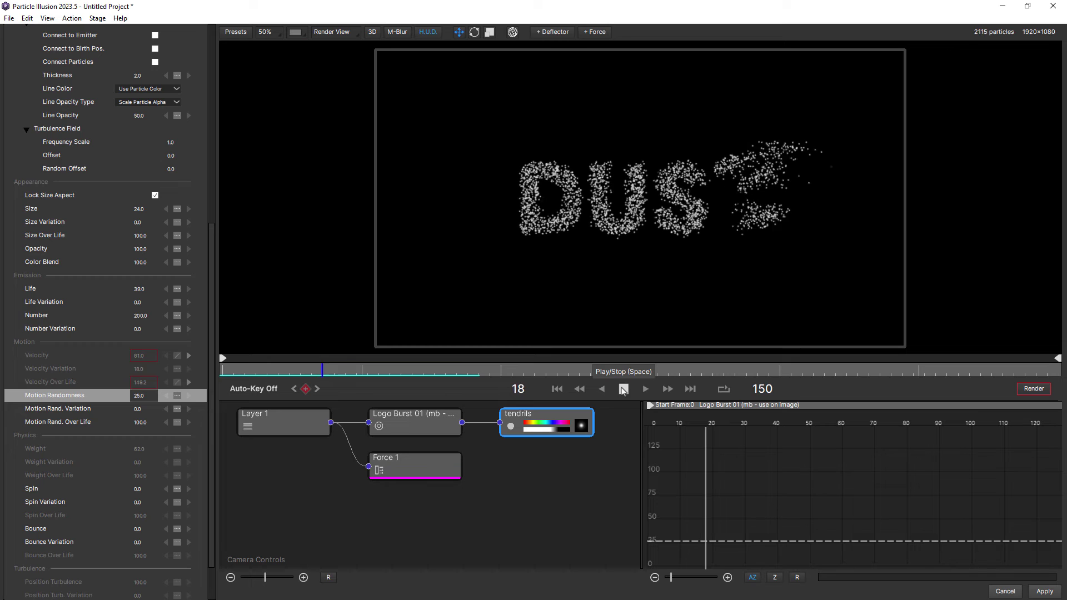
click(623, 389)
drag(320, 371, 214, 377)
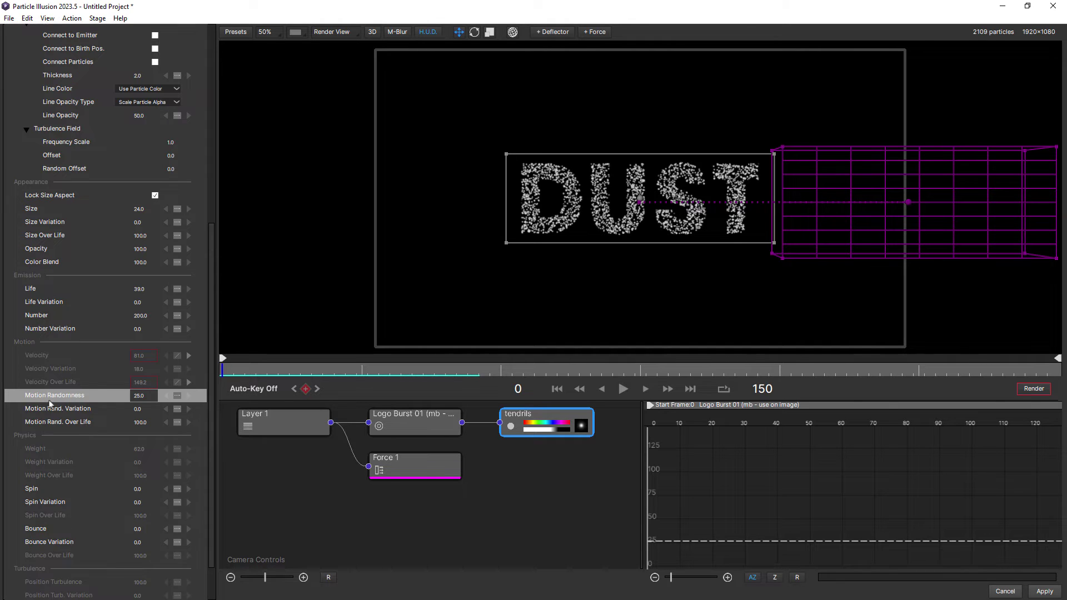
Set the tendrils particle's Motion Randomness to 0 at frame 50 and add a keyframe for it.
drag(482, 380, 503, 381)
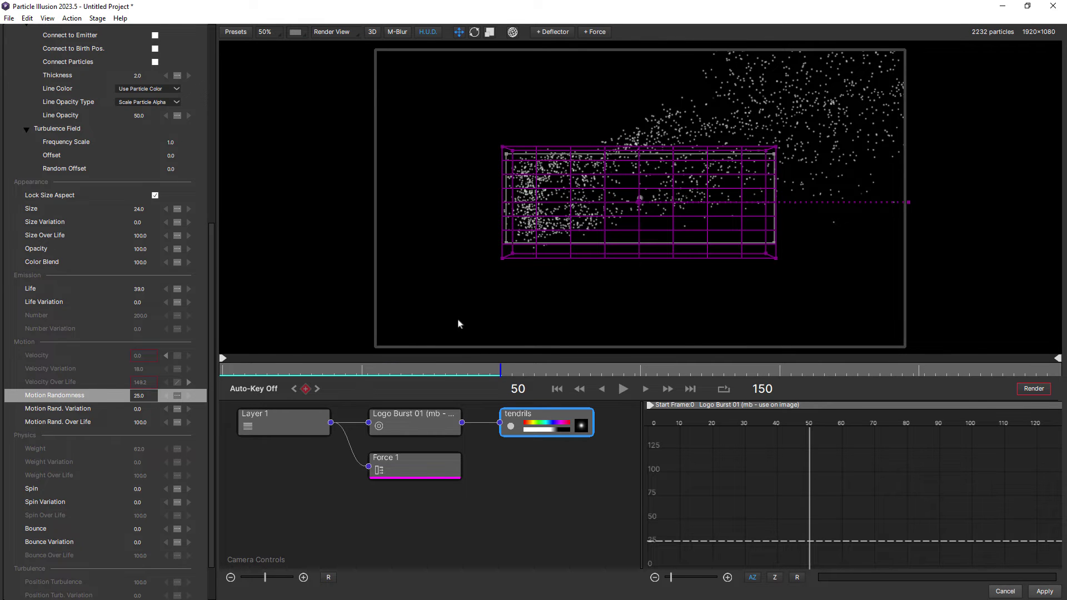
click(142, 396)
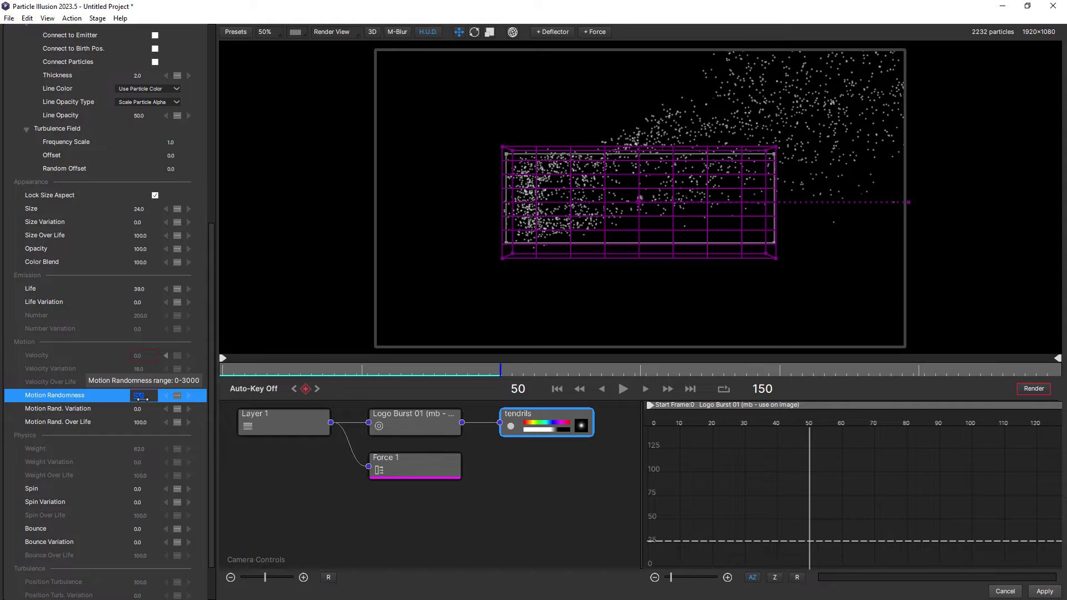
text(0)
key(Return)
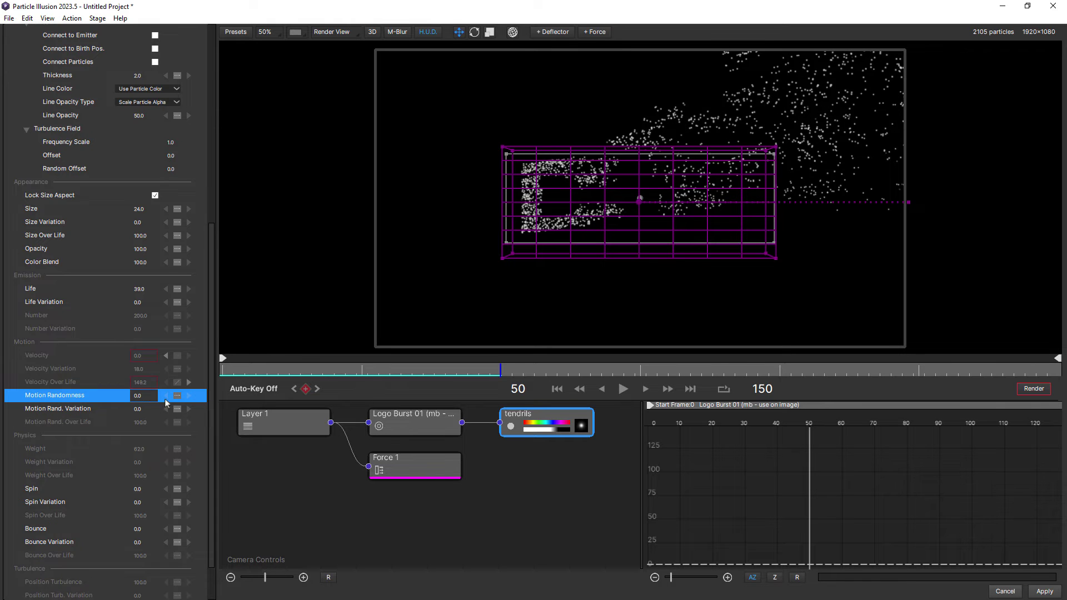
click(177, 395)
click(177, 411)
Keyframe the tendrils particle's Motion Randomness at 25 on frame 65.
drag(525, 371, 586, 373)
click(147, 395)
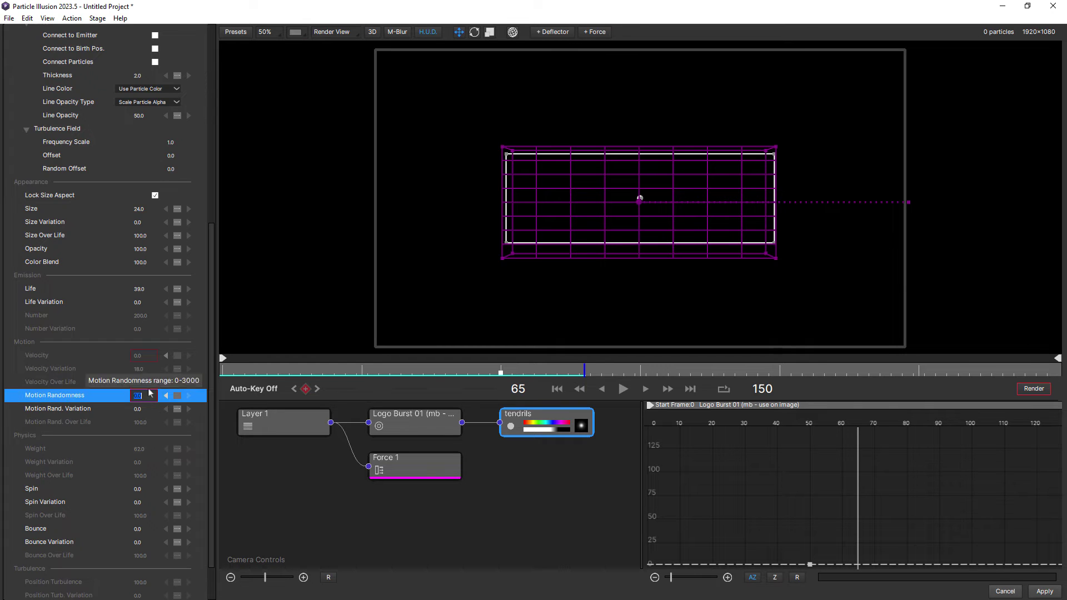
key(Return)
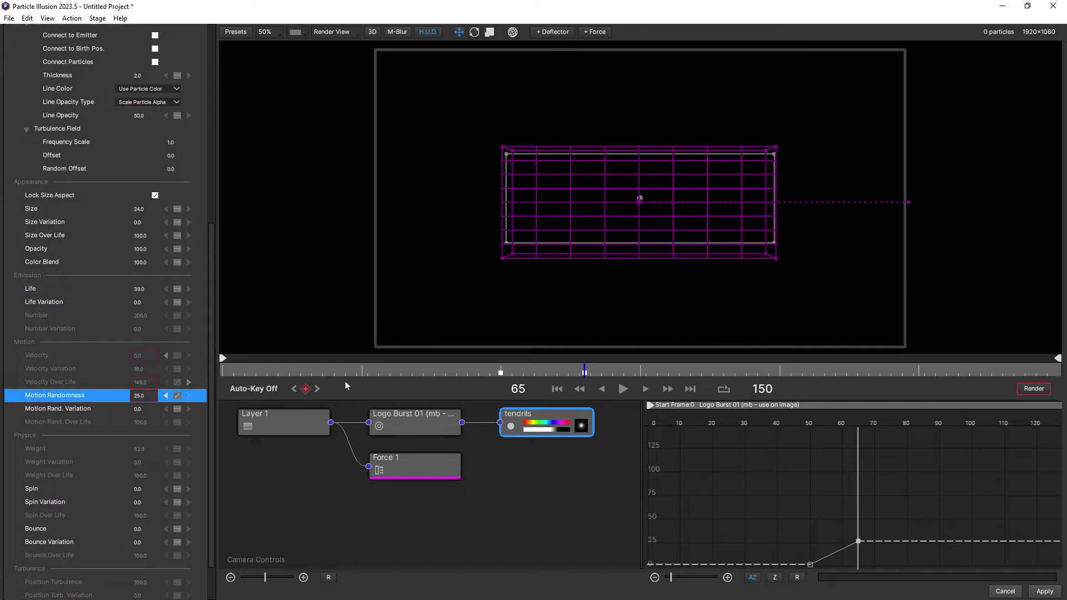
Play the animation from frame 0 through the dispersal to review the keyframed randomness.
drag(334, 371, 223, 372)
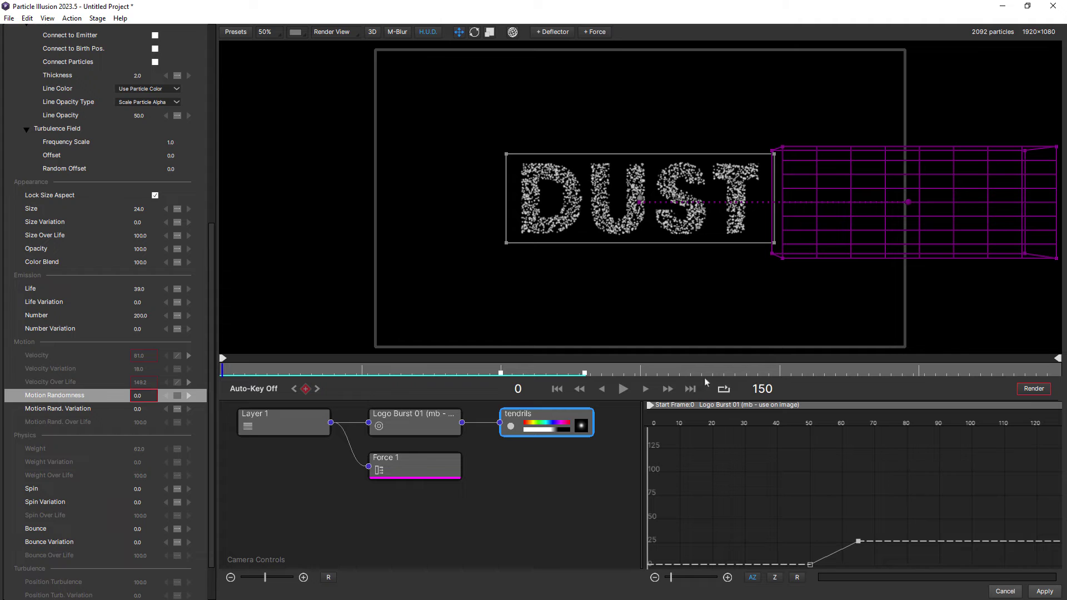
click(622, 389)
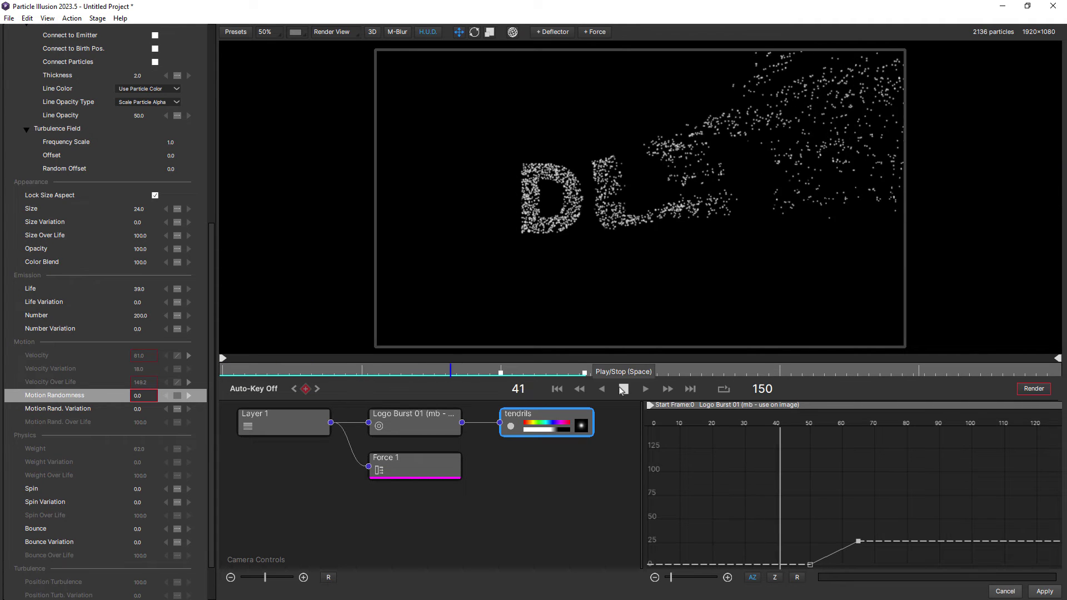
click(623, 389)
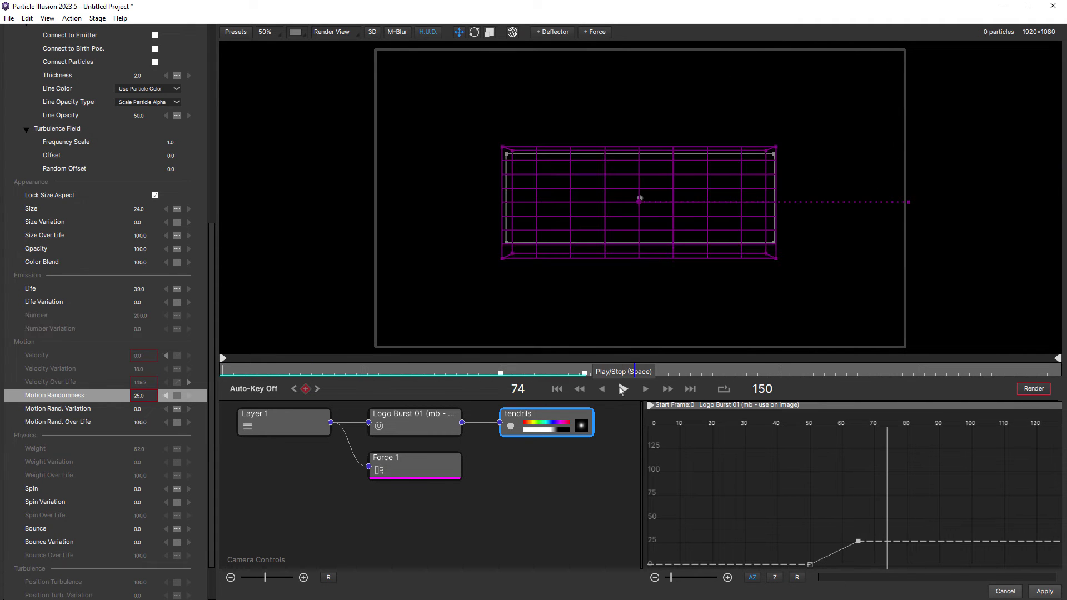
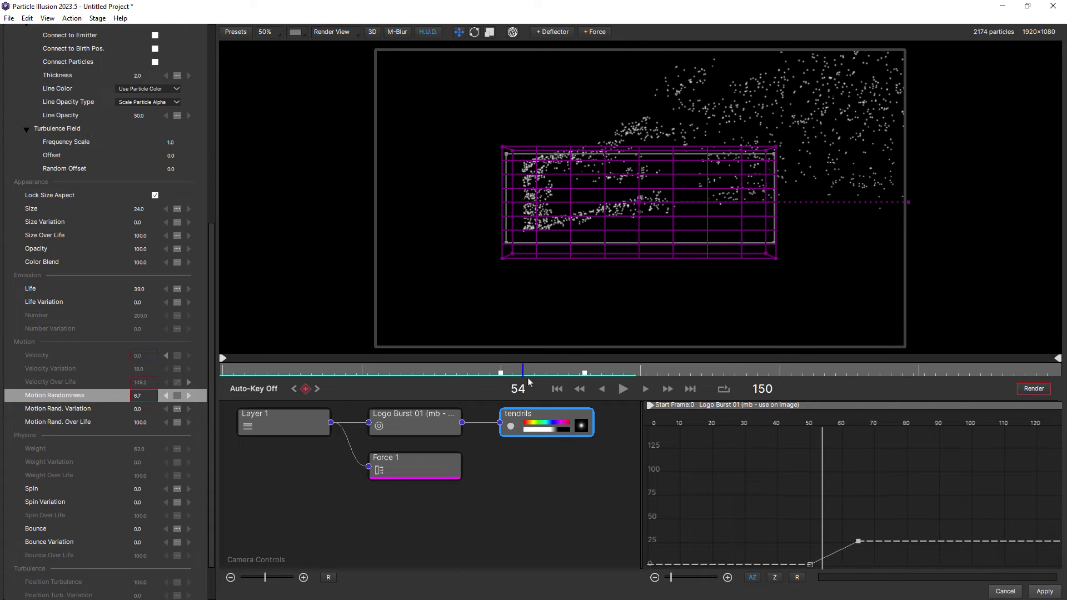
Set the Logo Burst 01 emitter's Life to 100.
click(414, 424)
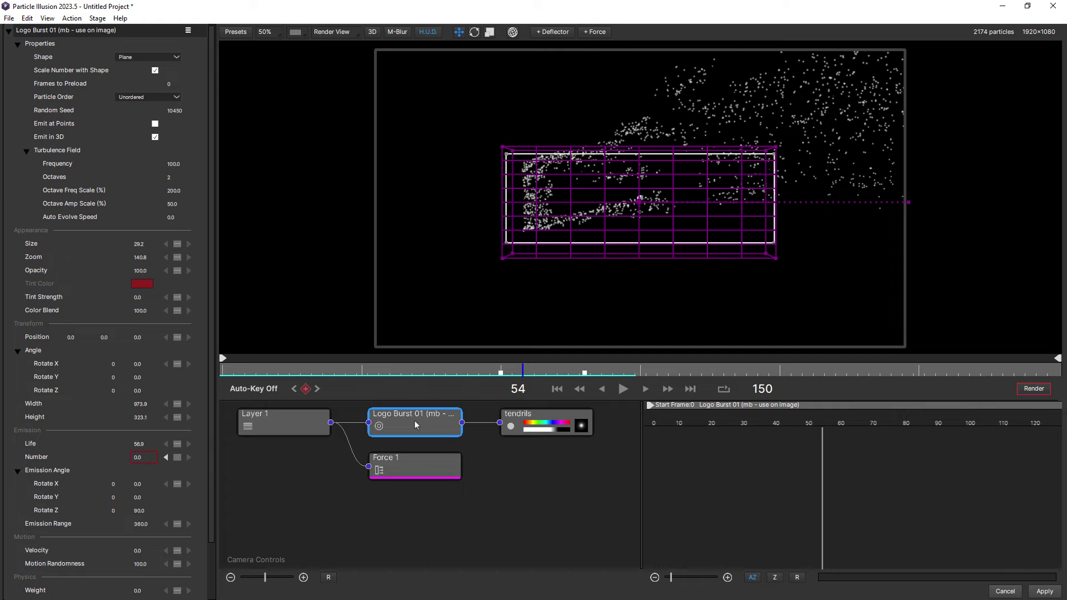
click(143, 444)
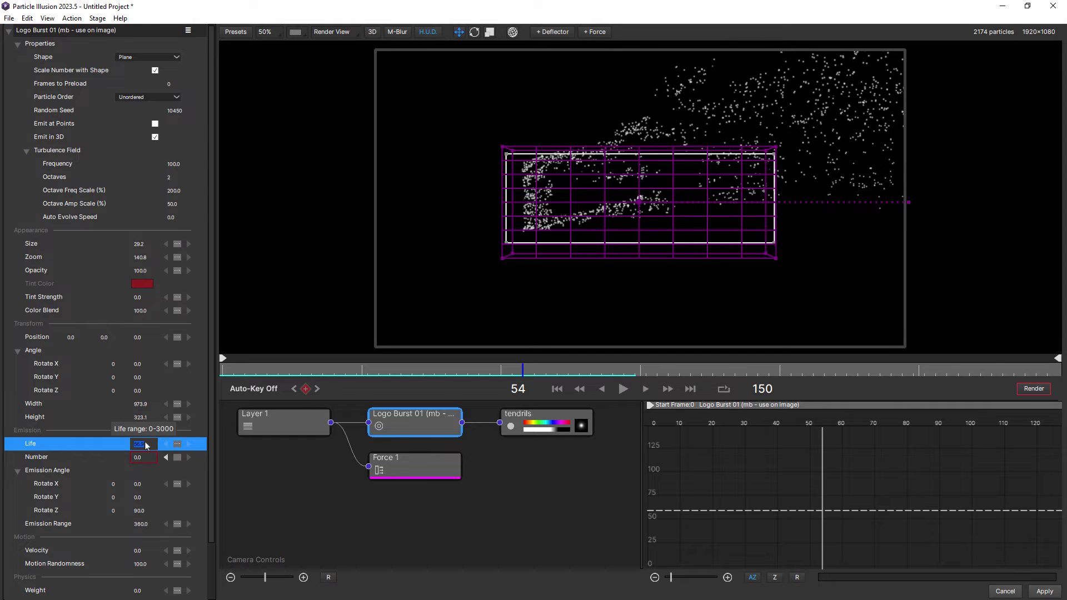
text(100)
key(Return)
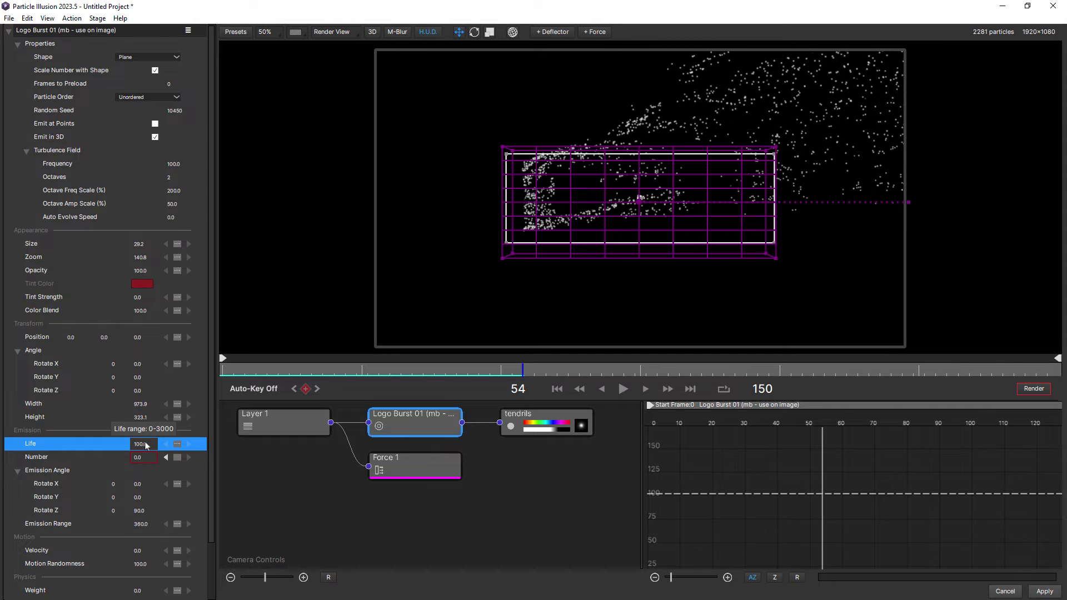
Set the tendrils particle's own Life to 100.
click(549, 416)
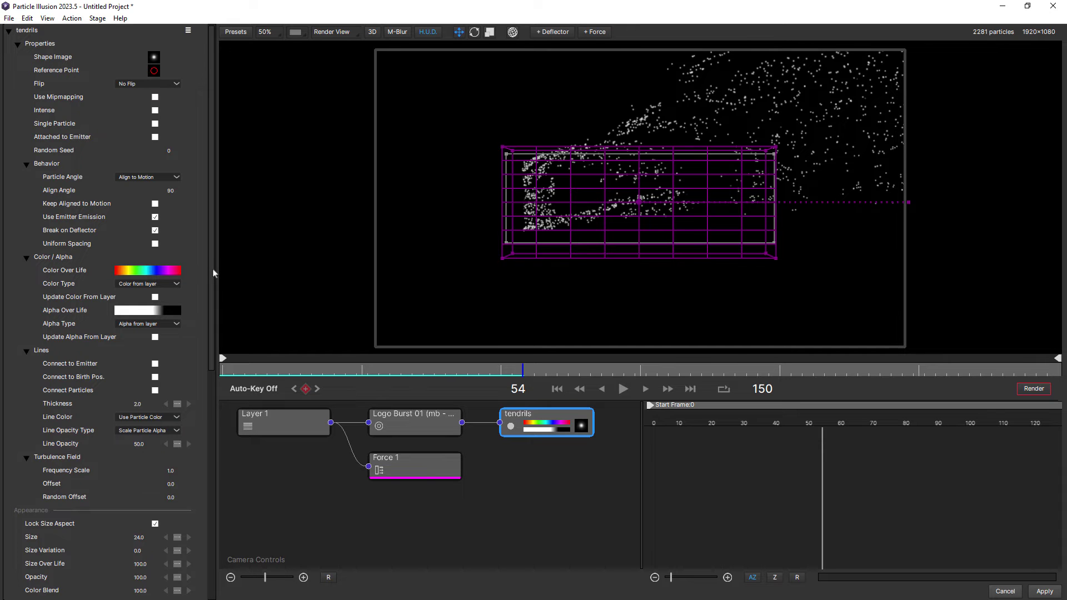
scroll(212, 268, down, 10)
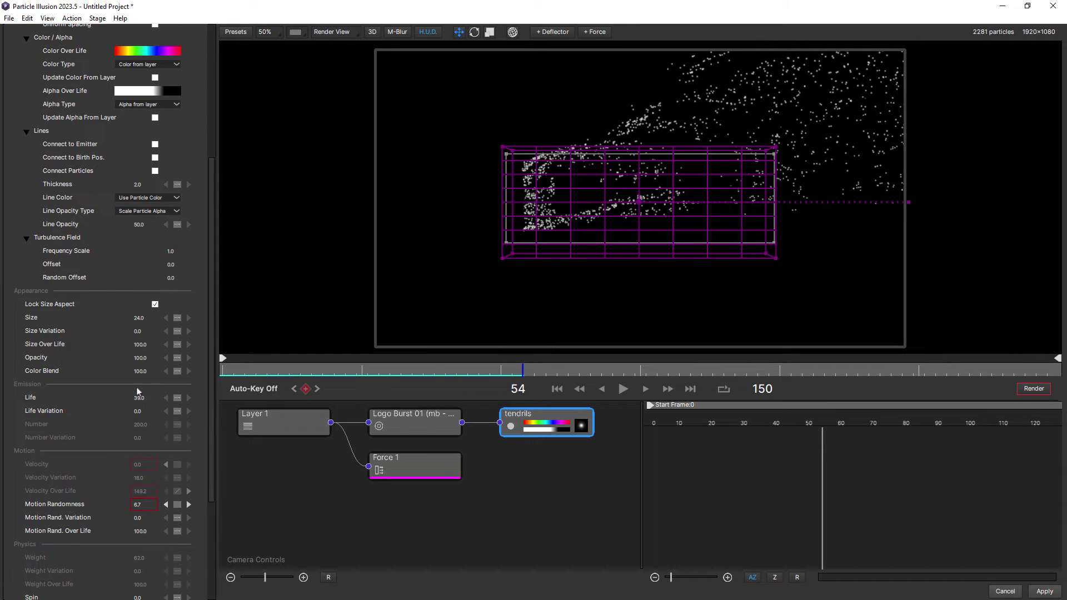
click(139, 398)
text(10)
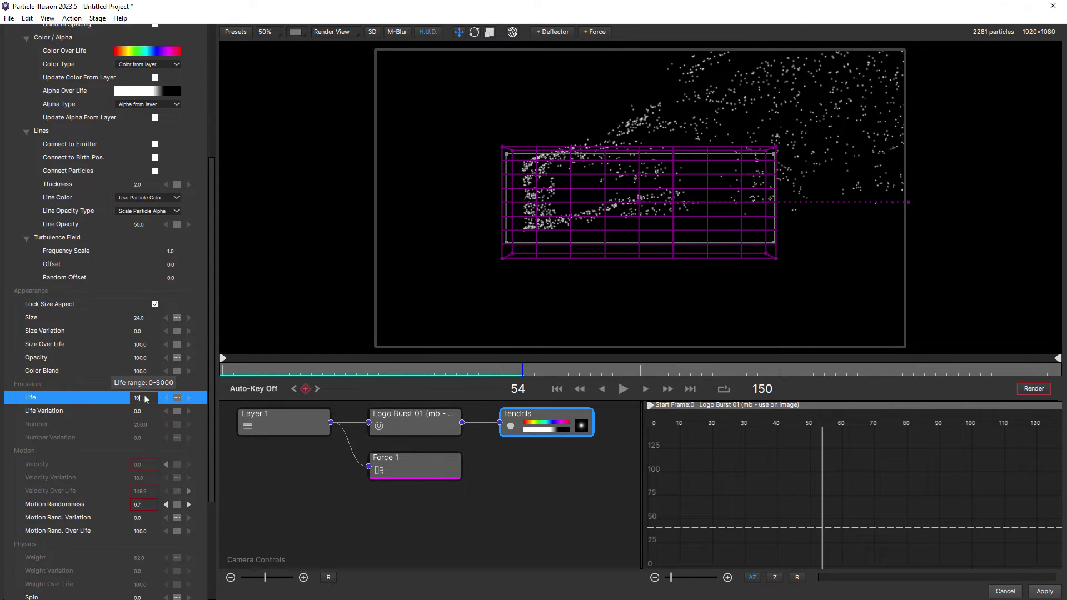
text(0)
key(Return)
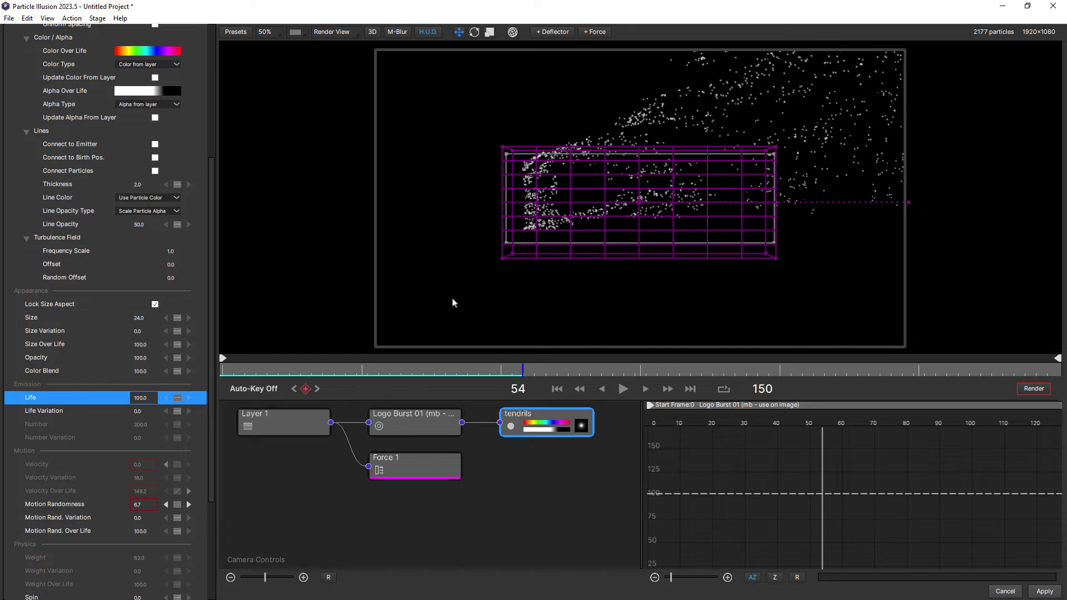
Play the longer-lived particle animation from frame 0, then scrub through the dispersal to around frame 53.
click(557, 389)
click(623, 389)
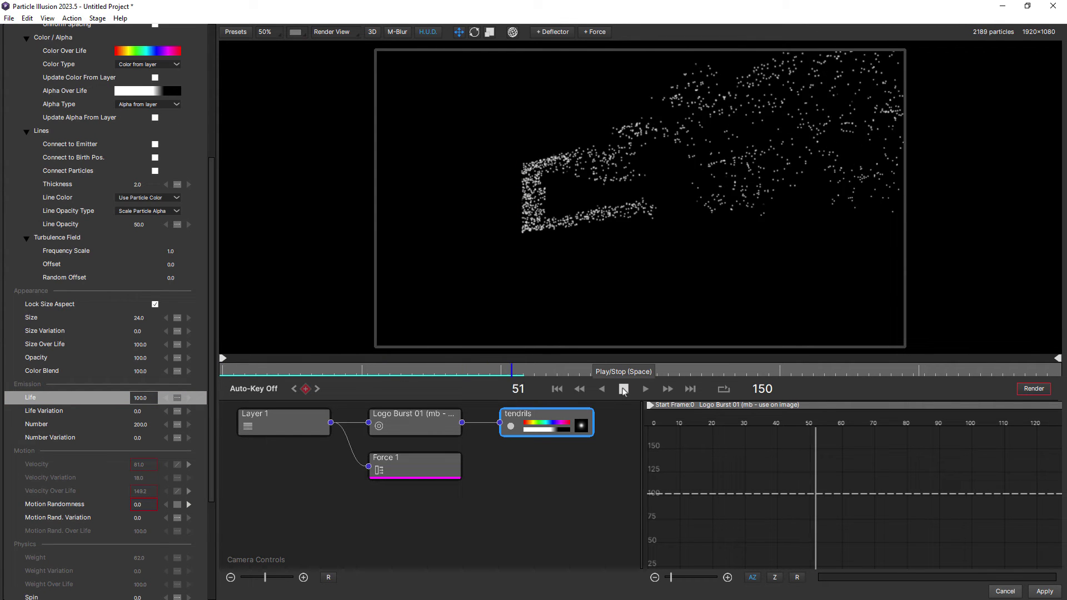
click(623, 388)
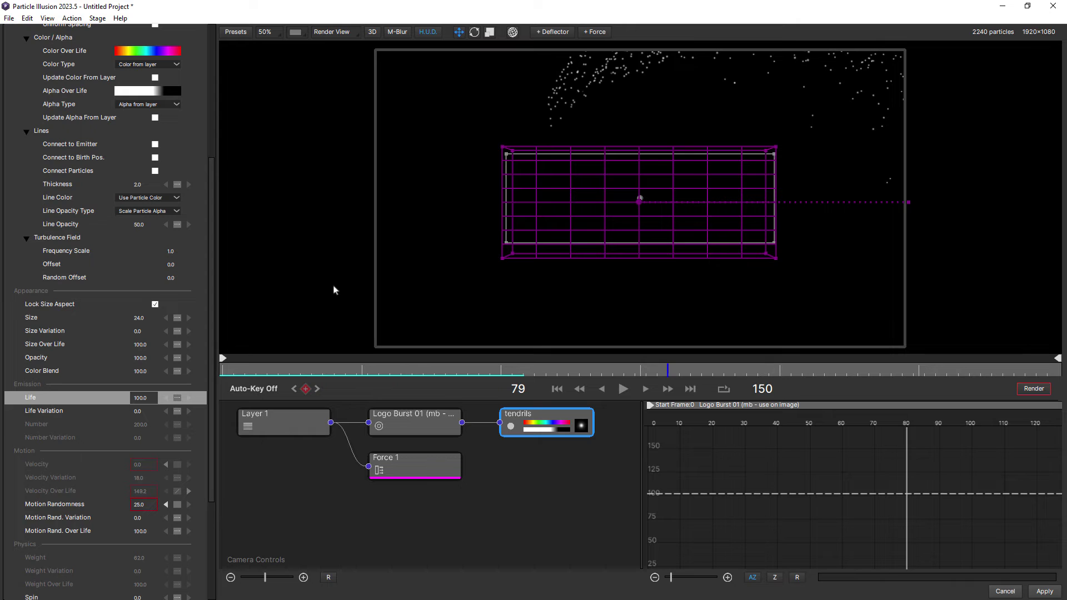
drag(347, 374, 523, 385)
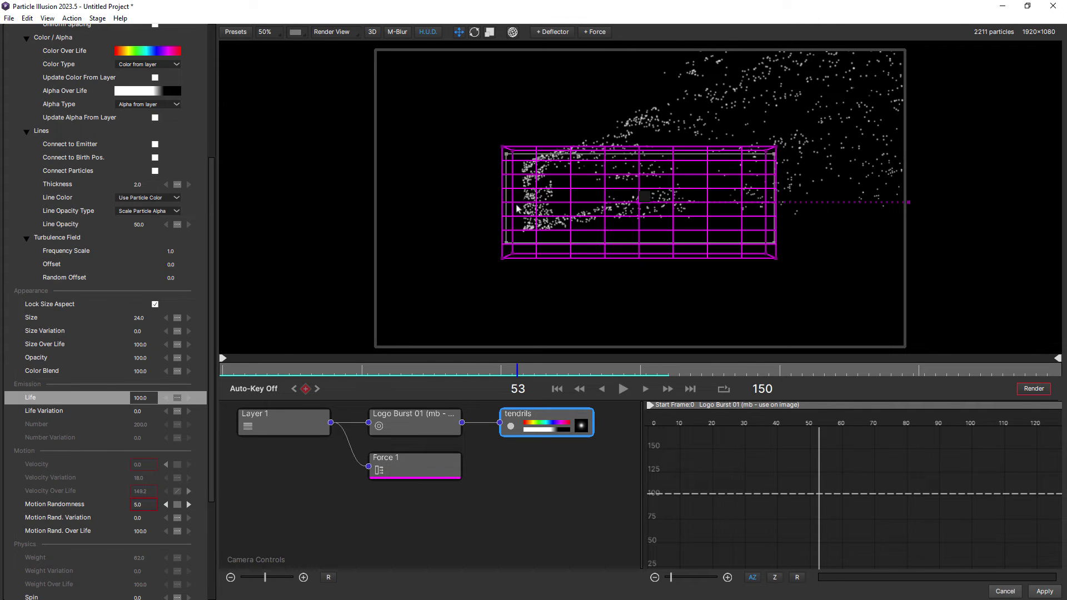
Set the Logo Burst 01 emitter's turbulence Auto Evolve Speed to 36, then preview the animation from frame 0.
click(428, 421)
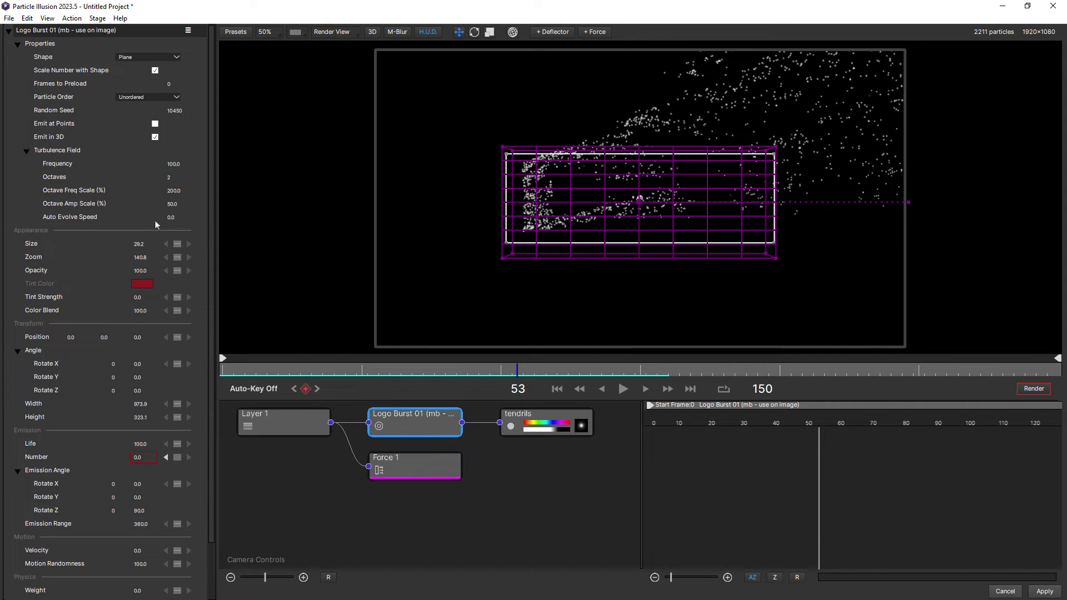
drag(171, 218, 193, 218)
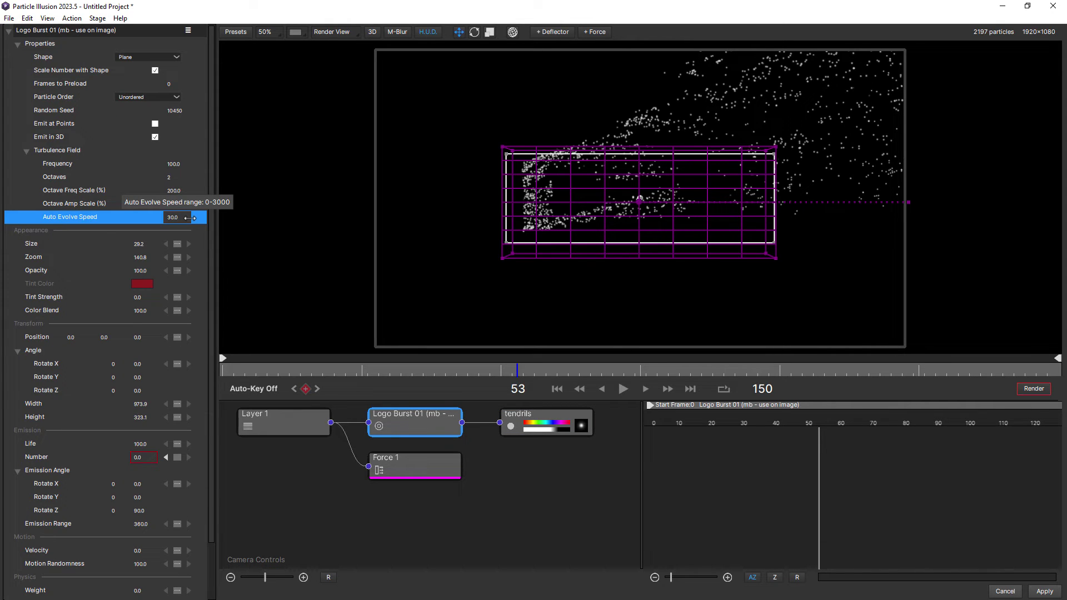
drag(265, 365, 219, 371)
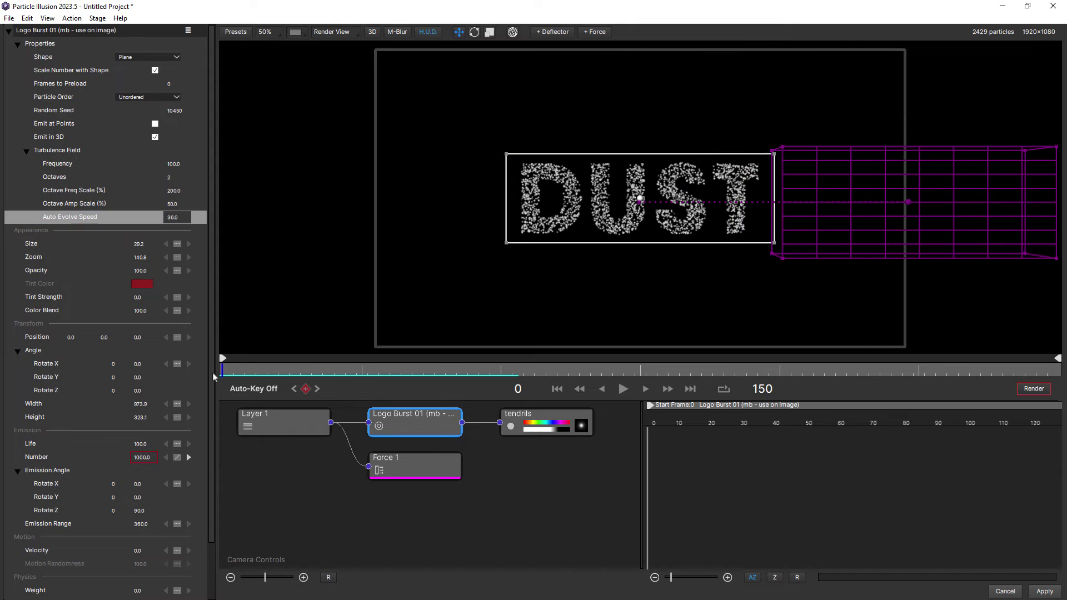
key(space)
key(space)
Raise the Logo Burst 01 emitter's Position Turbulence to 39 and return to frame 0.
drag(209, 223, 217, 365)
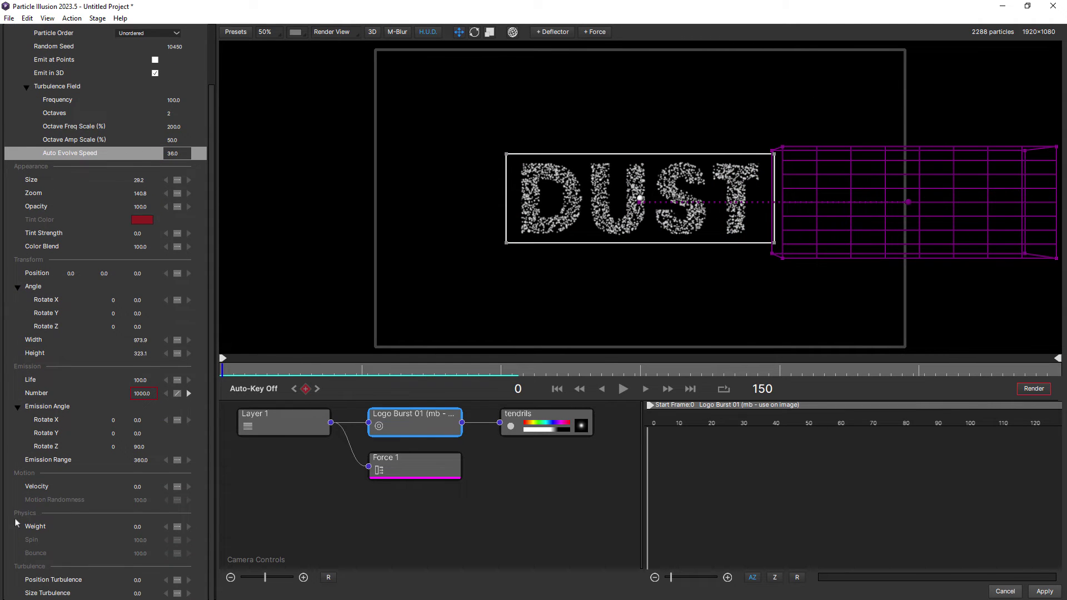
click(142, 579)
drag(143, 579, 165, 580)
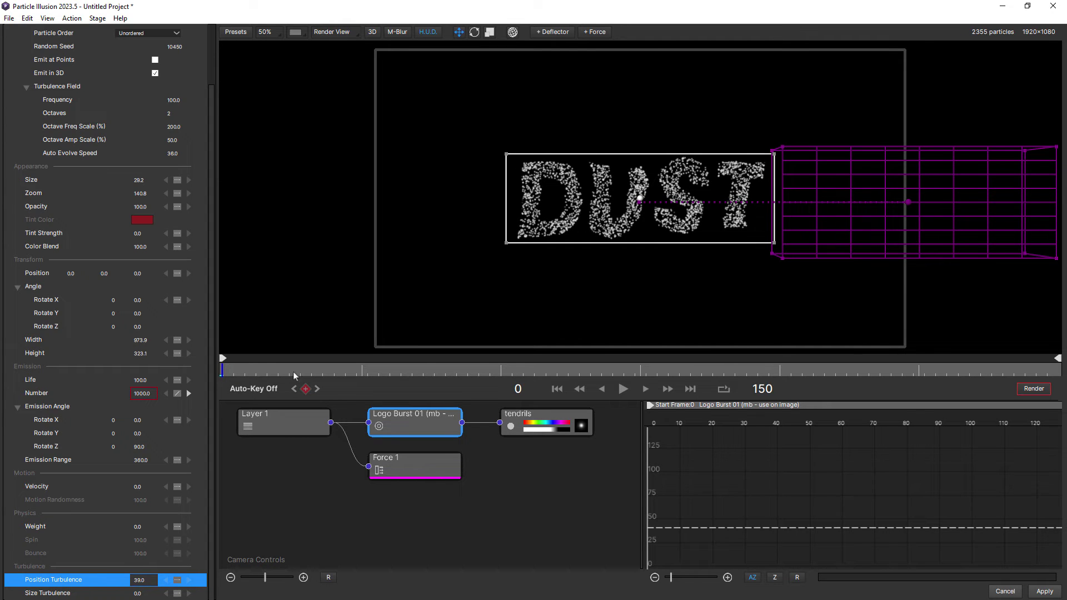
click(214, 372)
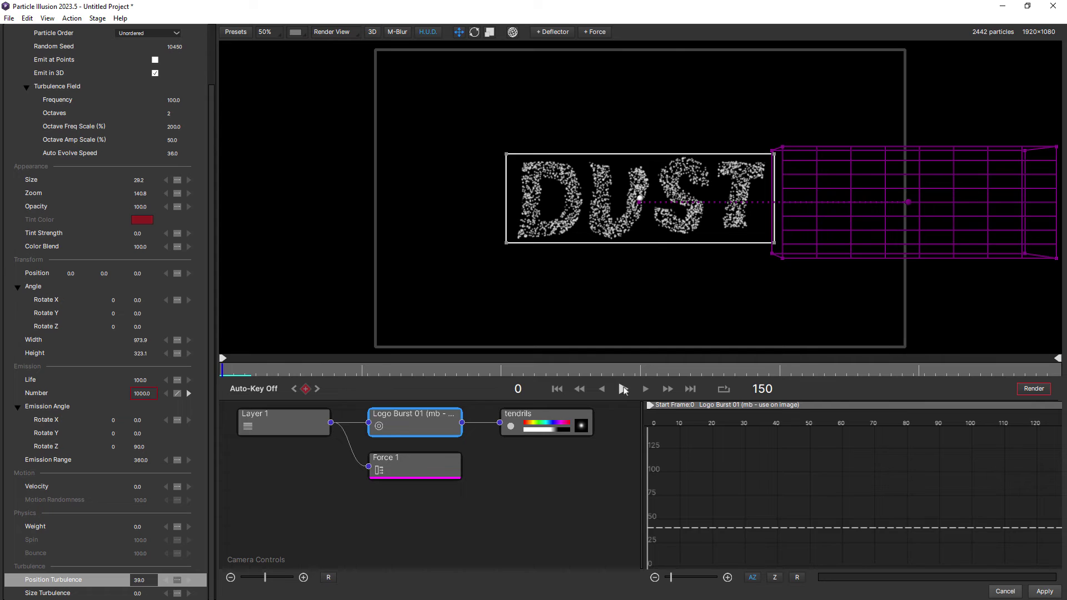
Preview the turbulent dispersal to frame 48, then reset the Logo Burst 01 emitter's Position Turbulence and Auto Evolve Speed to 0.
click(623, 389)
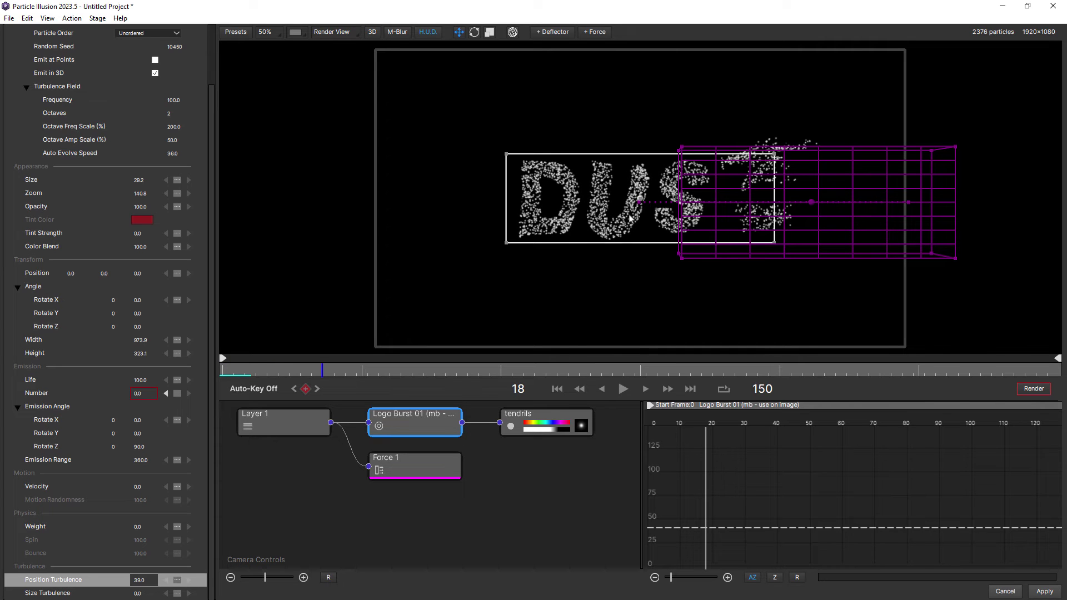
drag(449, 377, 494, 371)
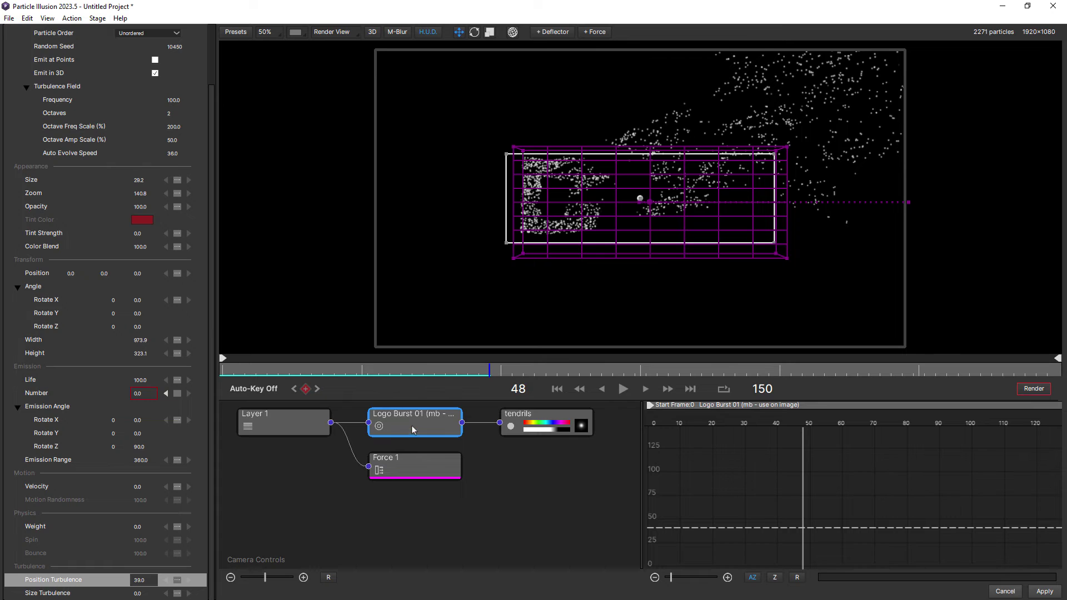
click(147, 580)
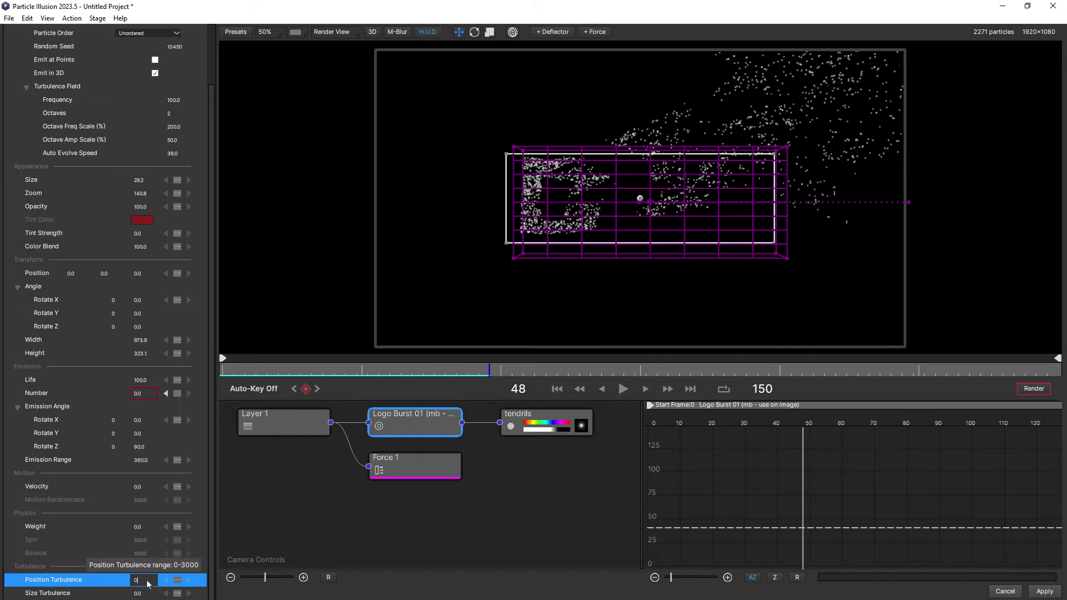
key(Return)
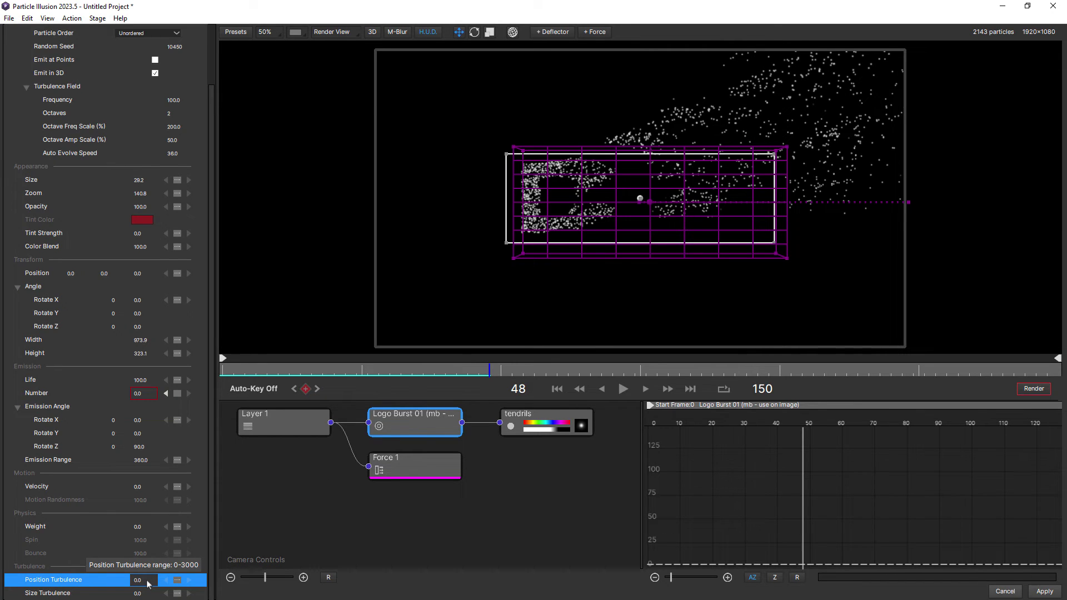
click(172, 153)
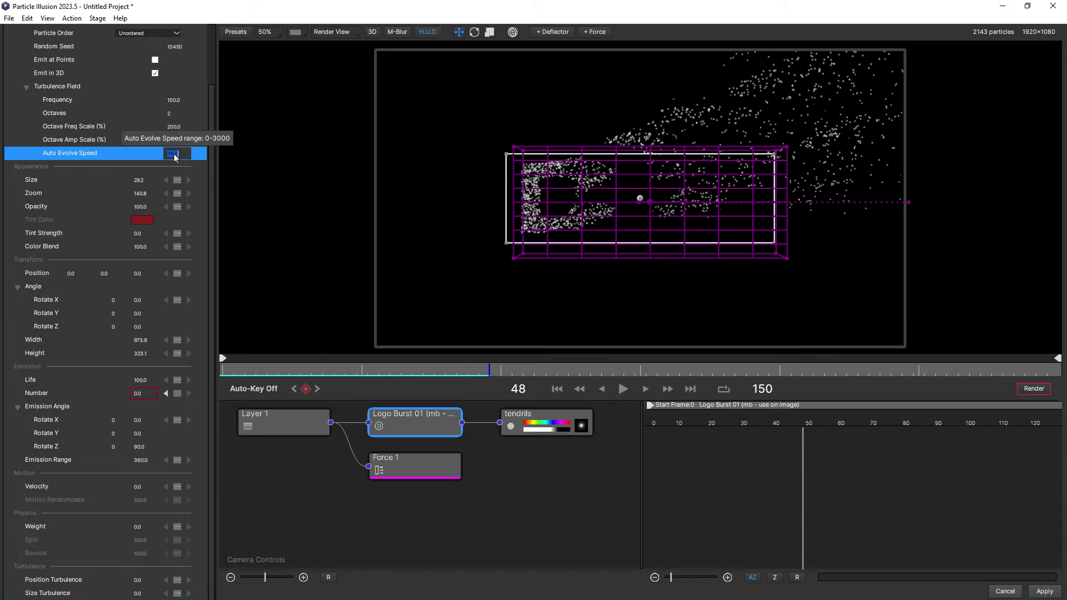
text(0)
key(Return)
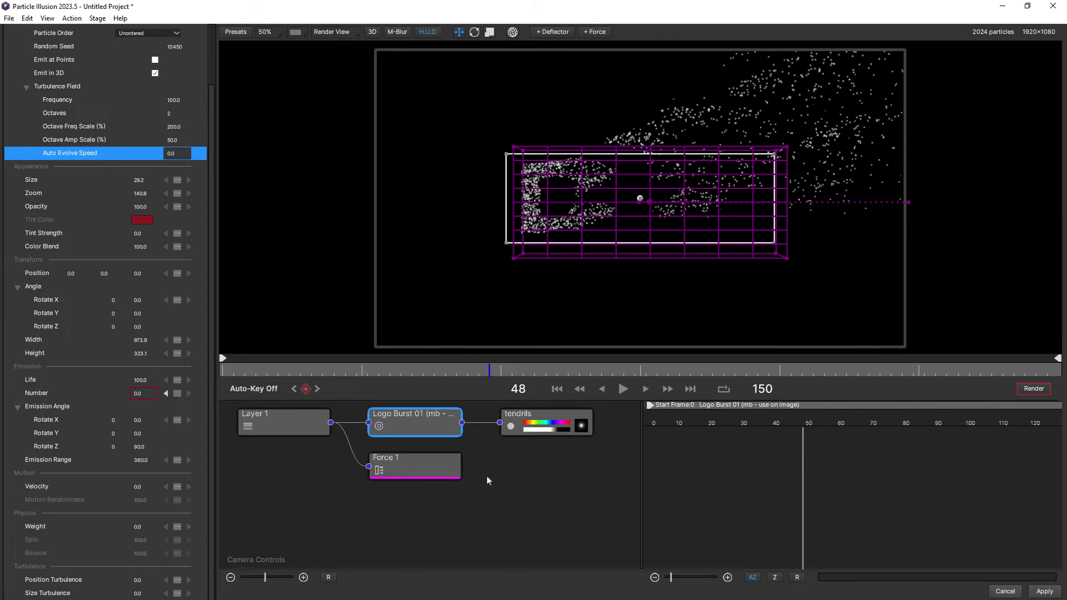
Add a second force to the layer and enlarge its box beyond the frame, about 2157 wide and 1285 high.
click(417, 471)
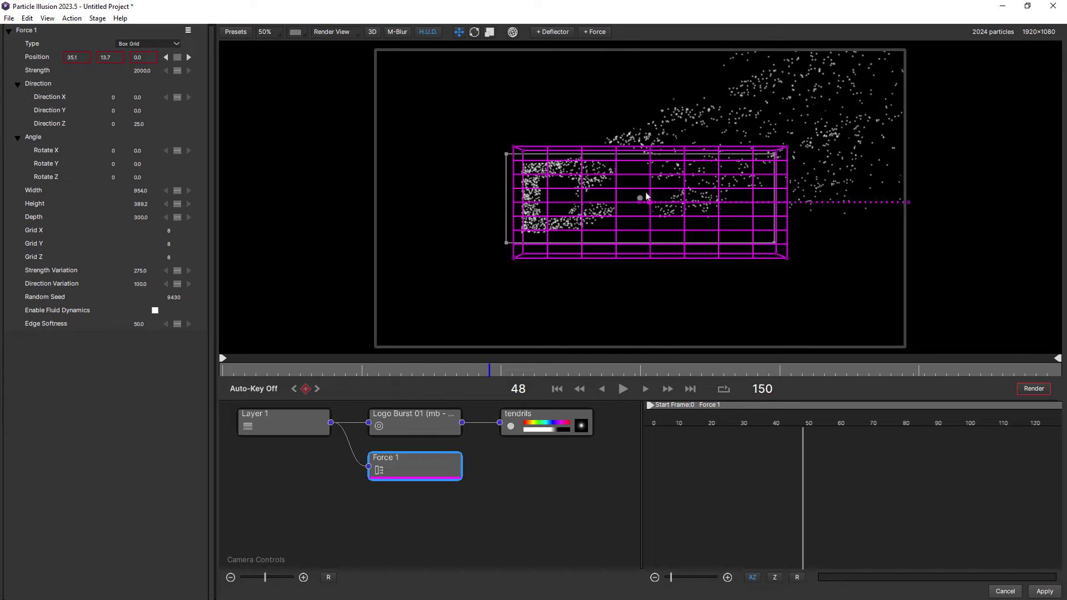
click(510, 464)
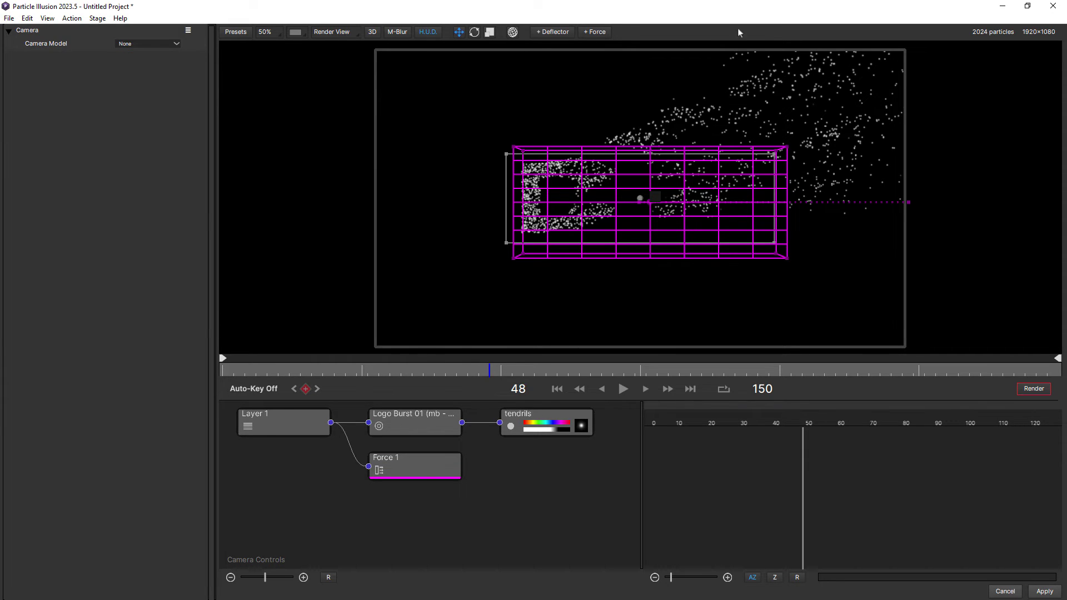
click(595, 31)
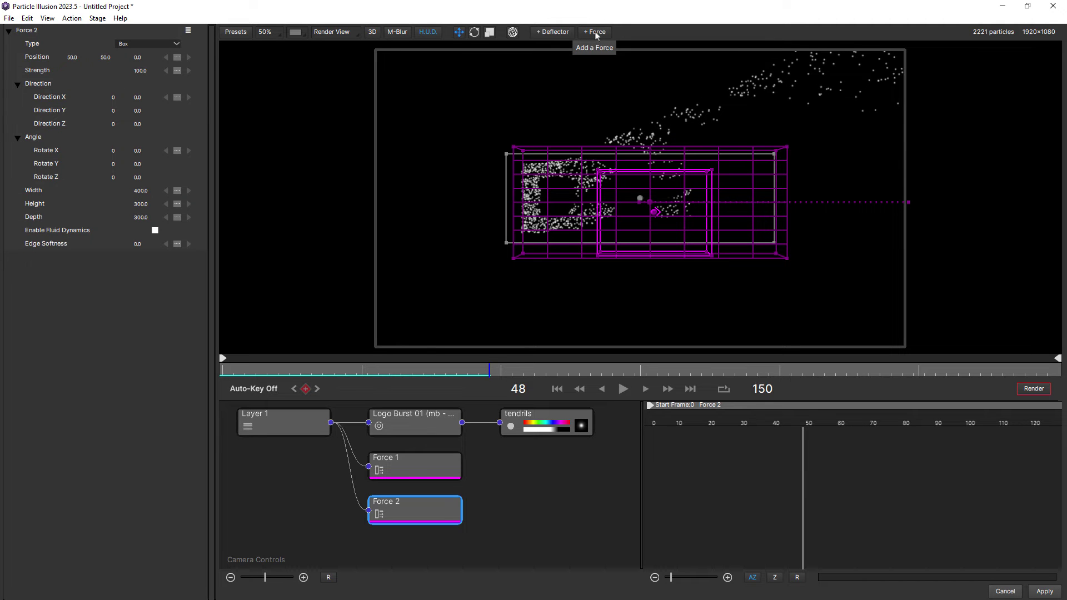
scroll(710, 229, down, 1)
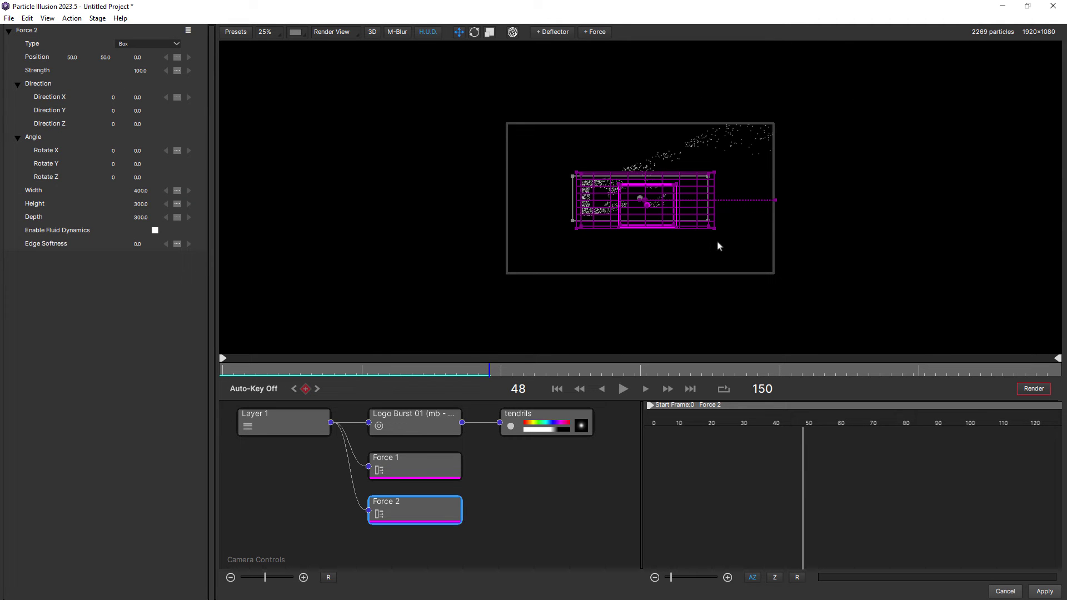
scroll(675, 235, up, 1)
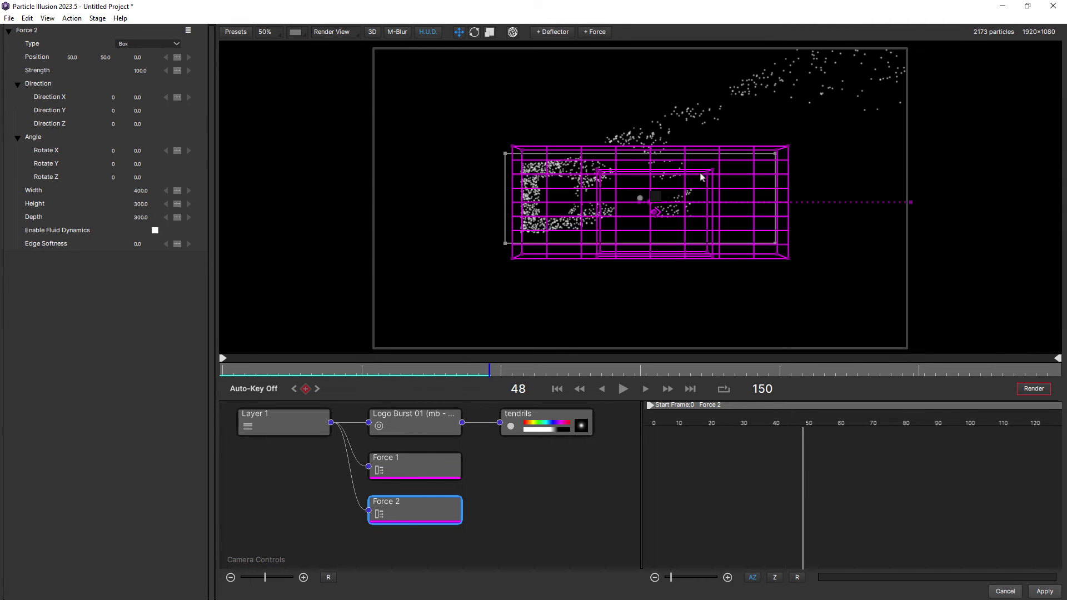
drag(712, 174, 967, 32)
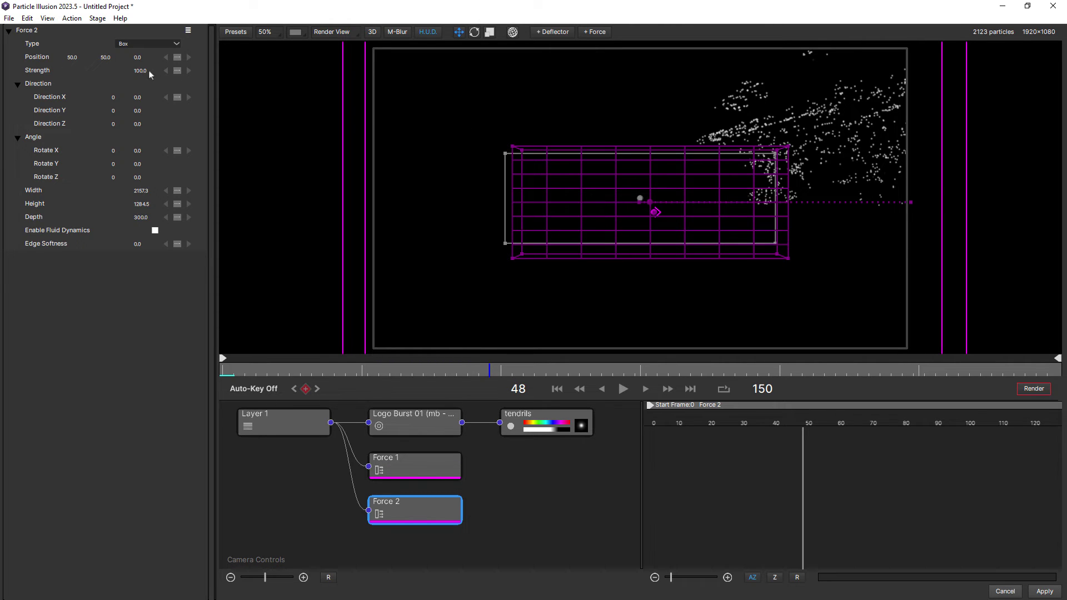
Play the animation from frame 0 to about frame 25 to check the second force's effect on the text.
drag(364, 375, 209, 374)
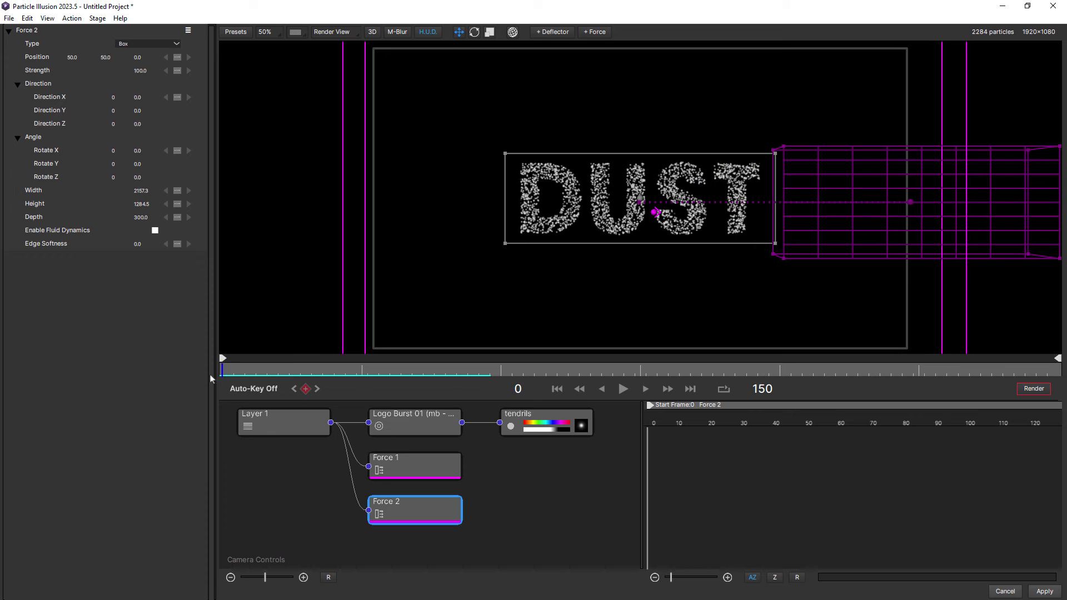
click(622, 390)
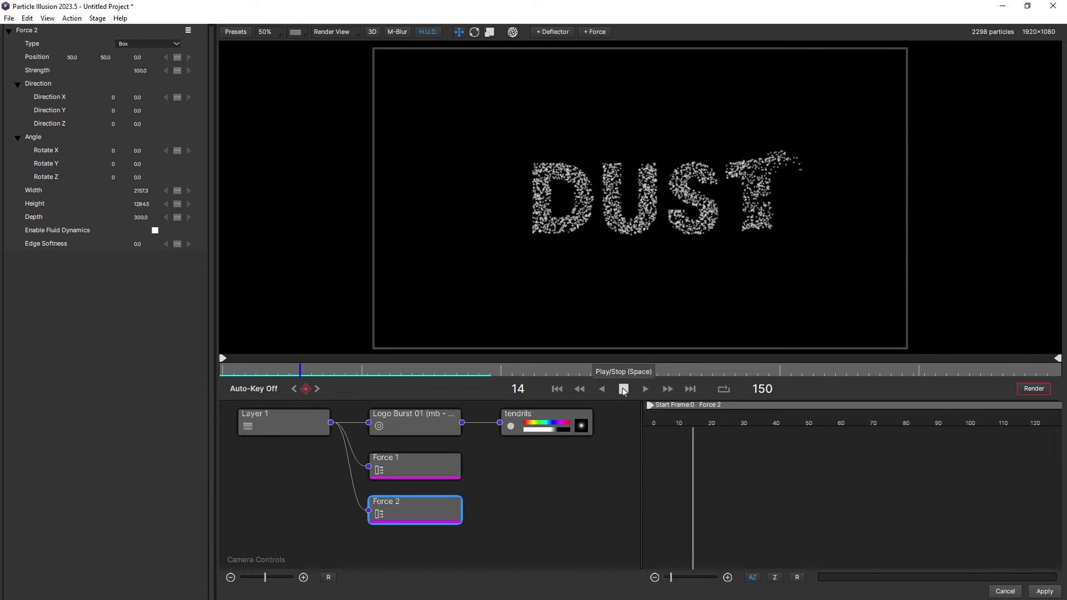
click(622, 389)
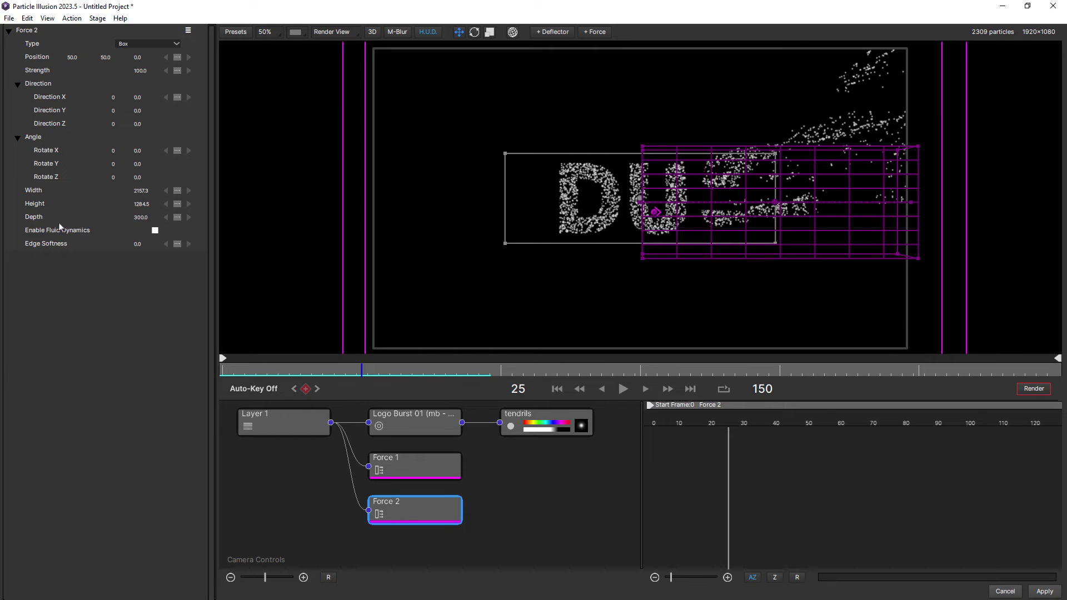
Enable Fluid Dynamics on Force 2 and set its Strength to 0.
click(155, 231)
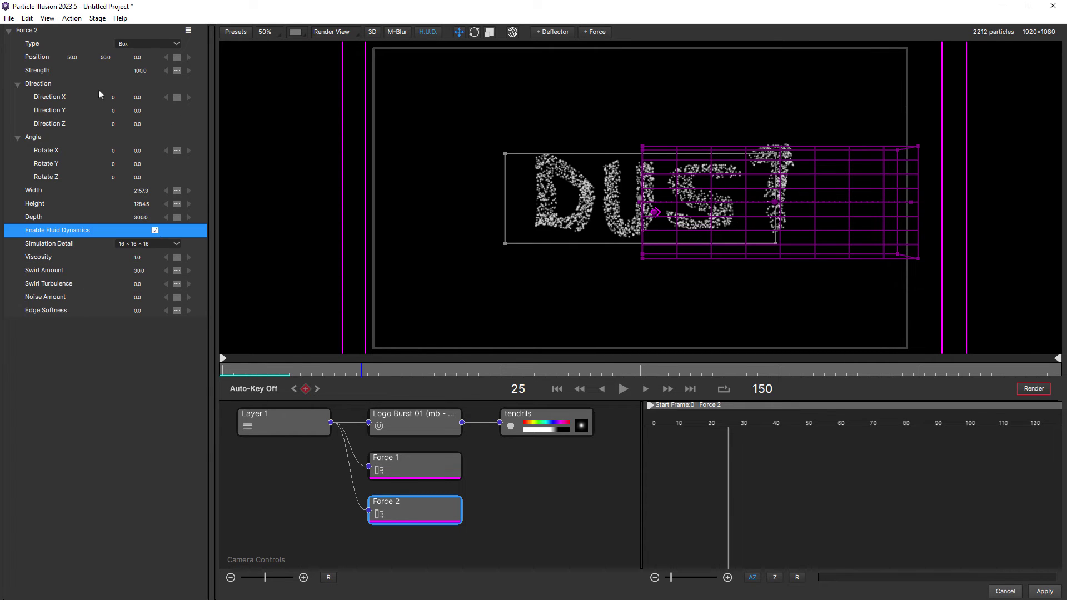
click(140, 71)
text(0)
key(Return)
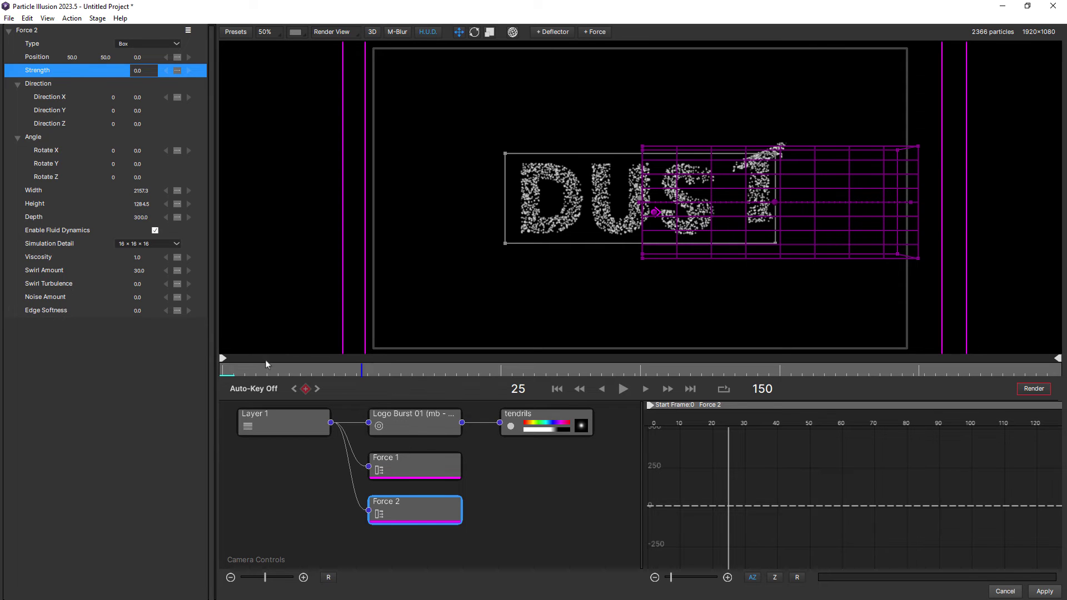
Play the fluid-driven dispersal from frame 0, then scrub through it to around frame 41.
click(223, 371)
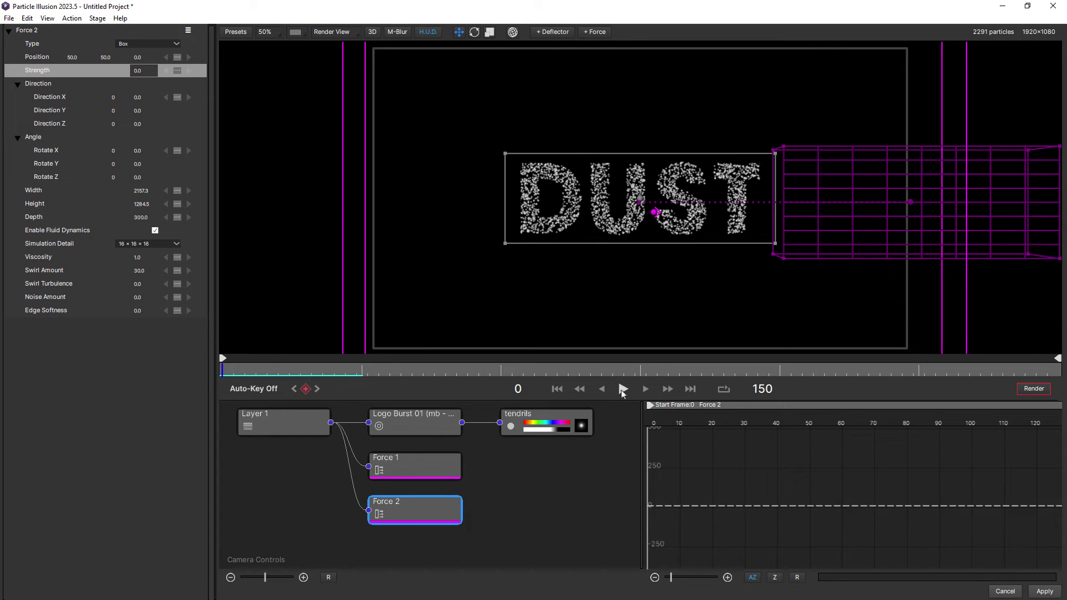
click(623, 389)
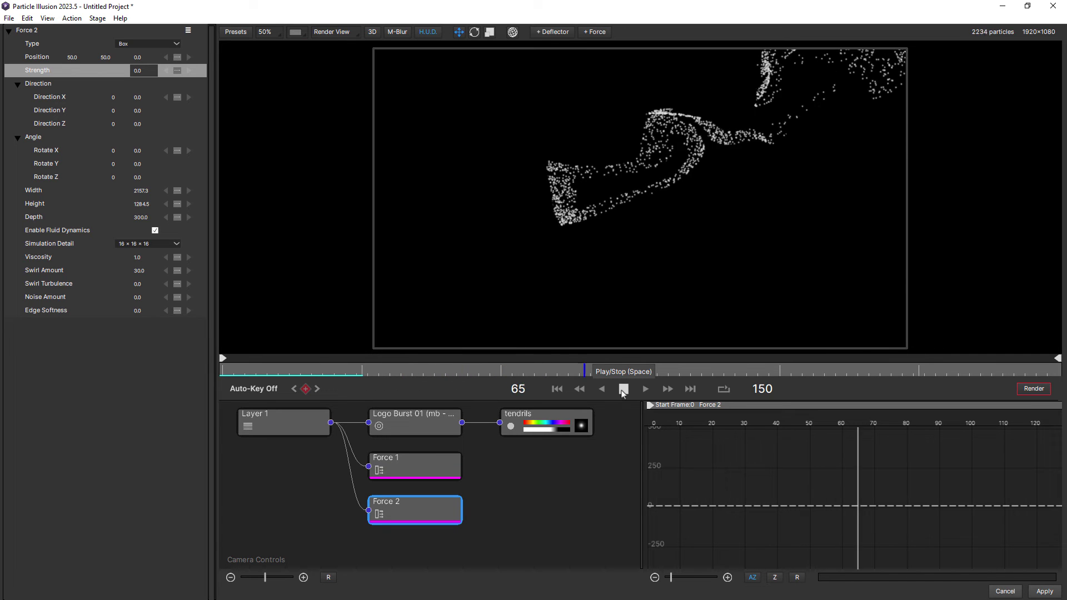
click(623, 388)
click(228, 371)
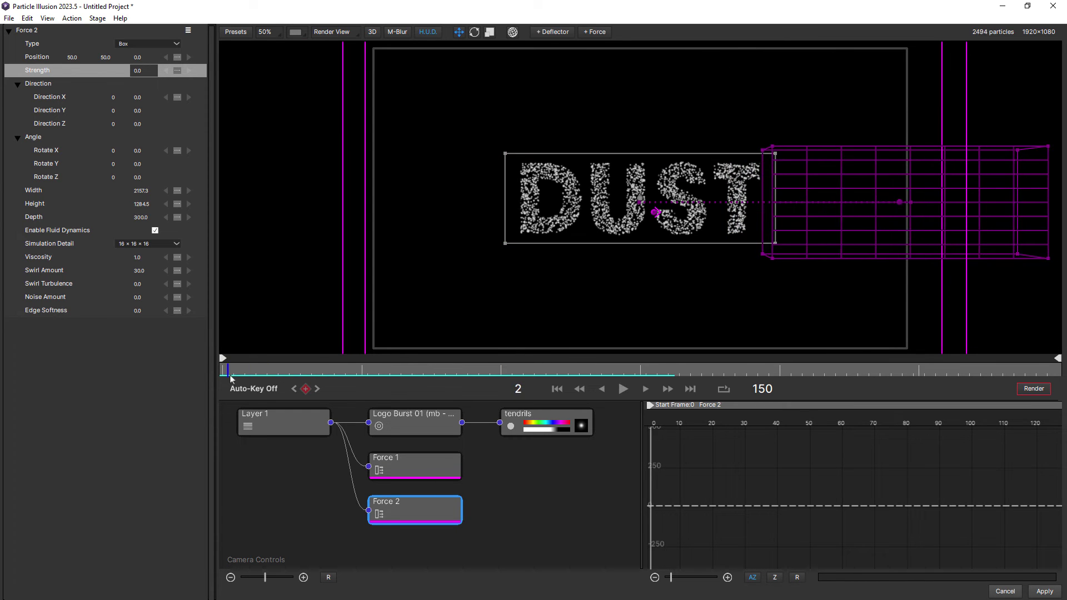
drag(229, 375, 451, 392)
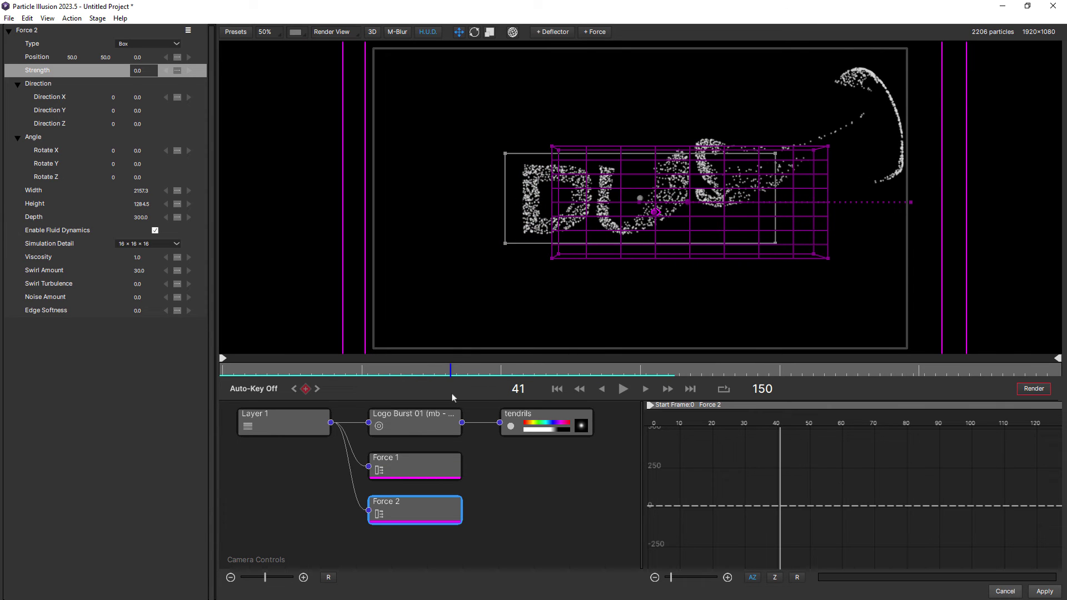
Set Force 2's Simulation Detail to 64 × 64 × 64 and preview the animation from frame 0.
click(149, 244)
click(149, 276)
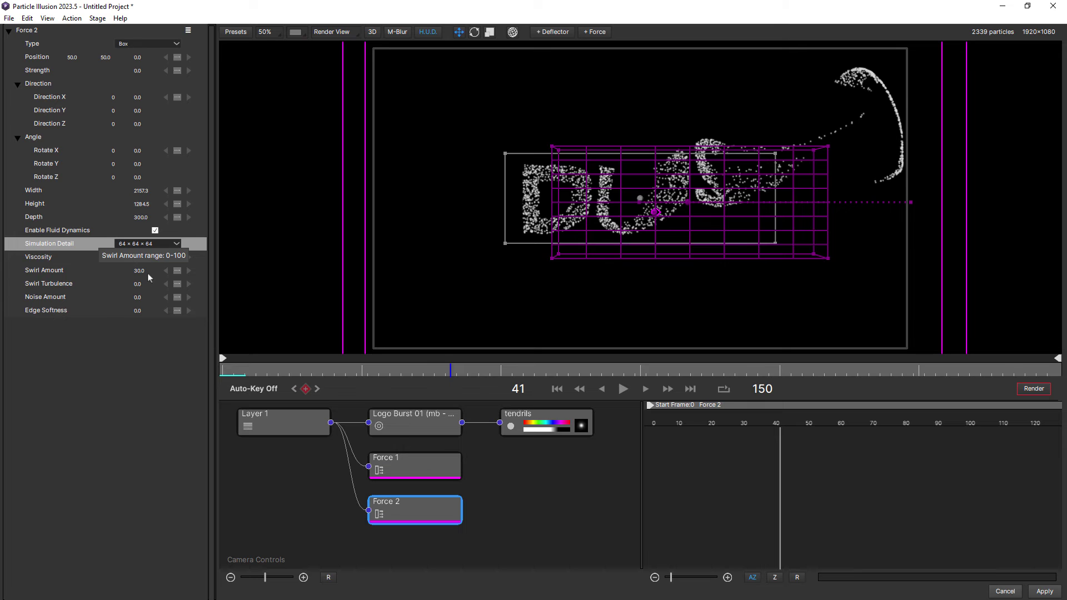
drag(282, 370, 208, 378)
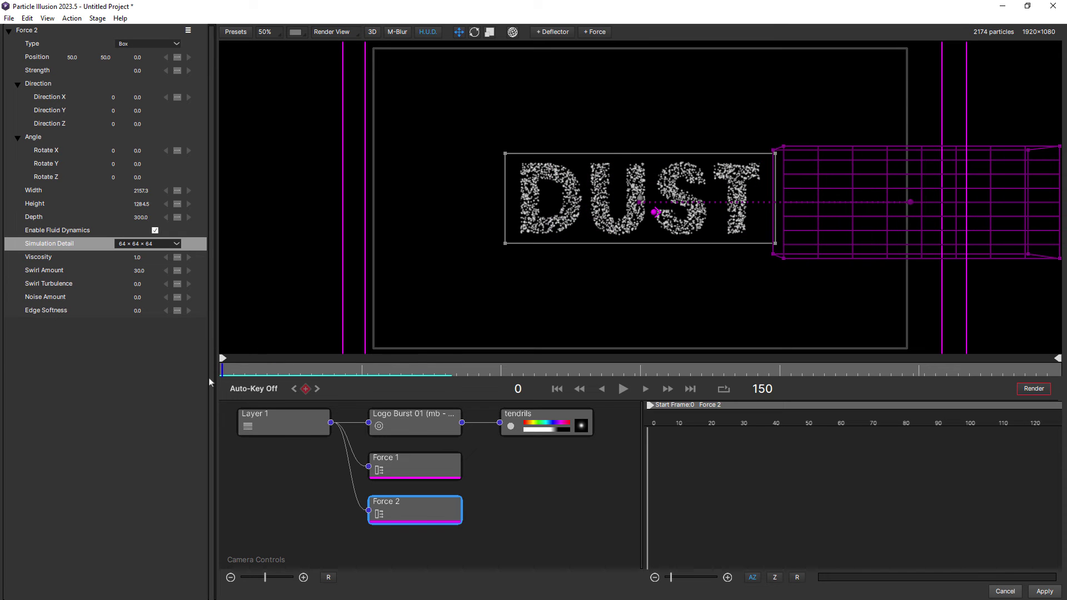
click(624, 390)
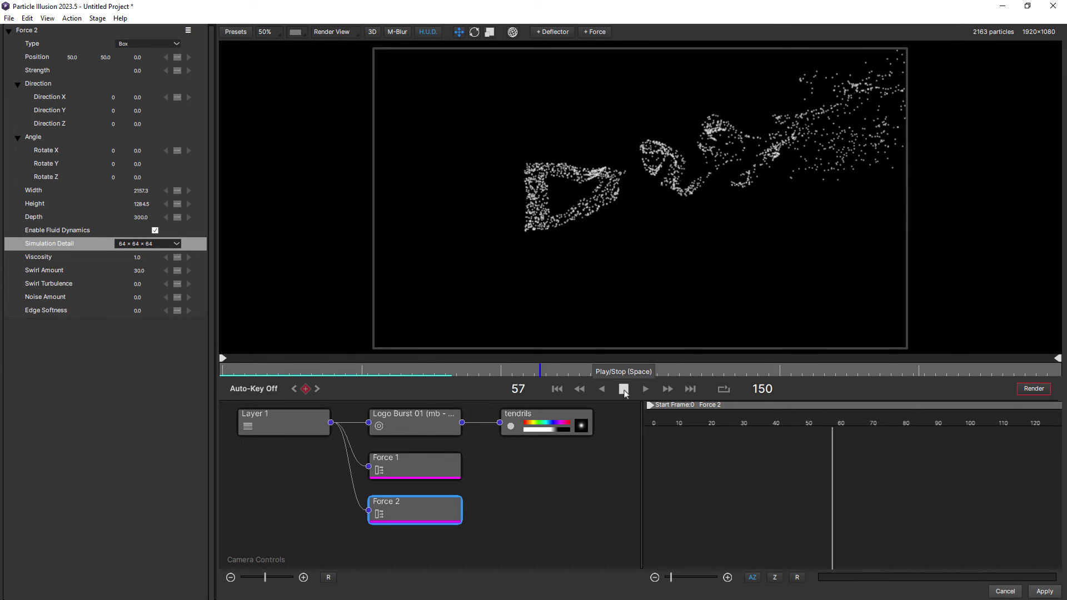
click(623, 389)
Replay the finer fluid simulation from frame 0 and scrub to around frame 46 to examine the swirling particles.
drag(422, 374, 204, 372)
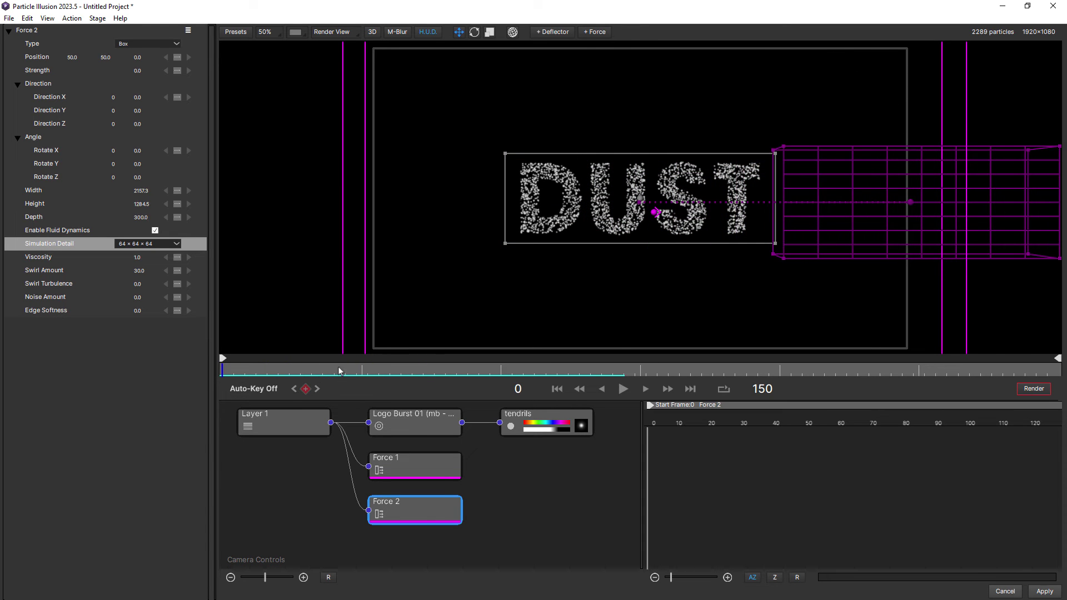
click(623, 388)
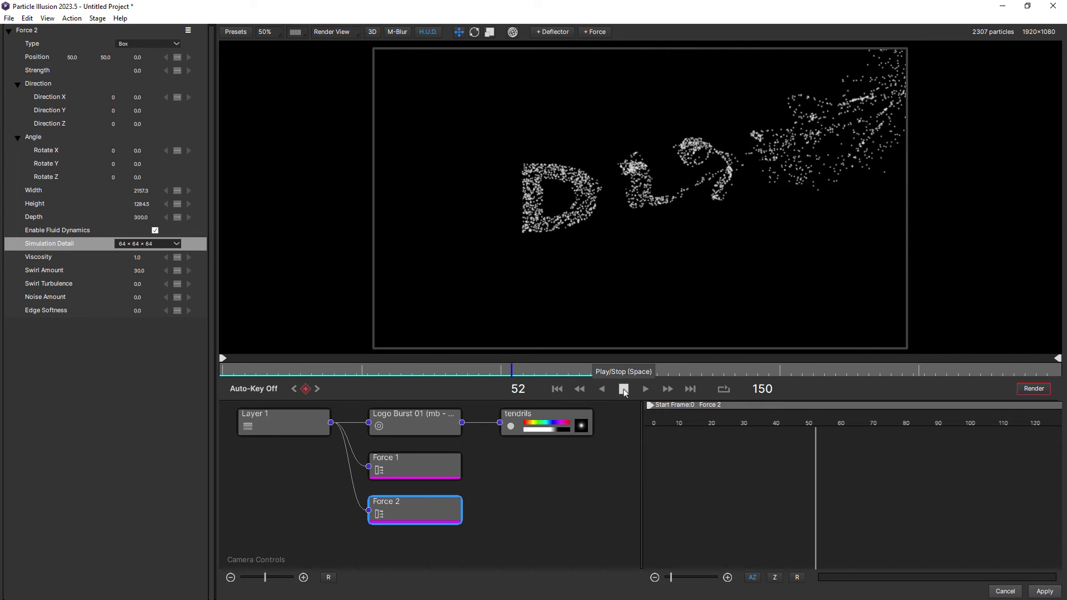
click(623, 389)
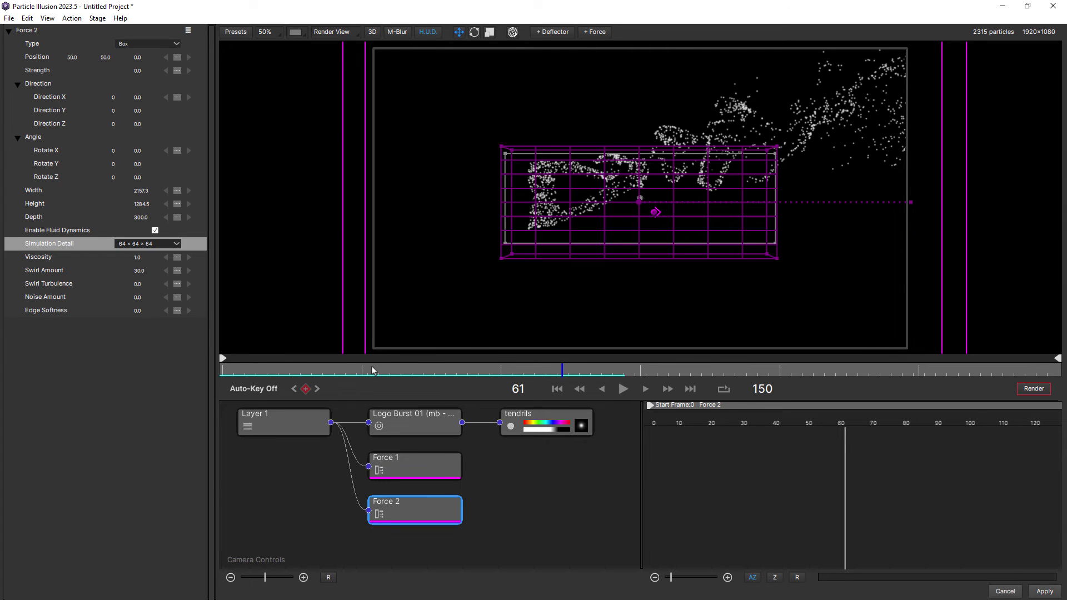
click(743, 198)
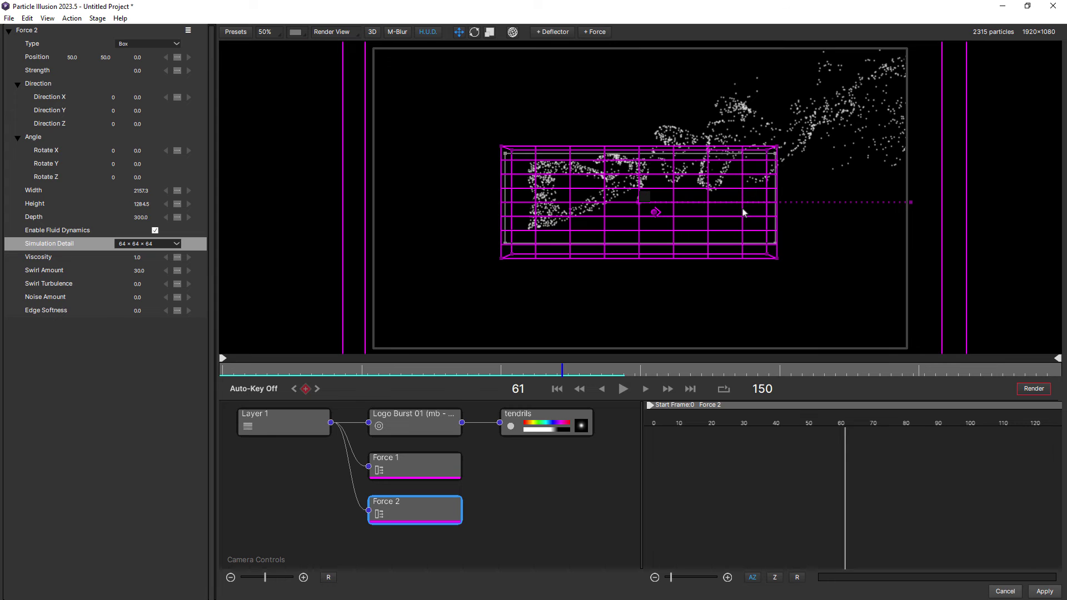
drag(322, 378, 481, 385)
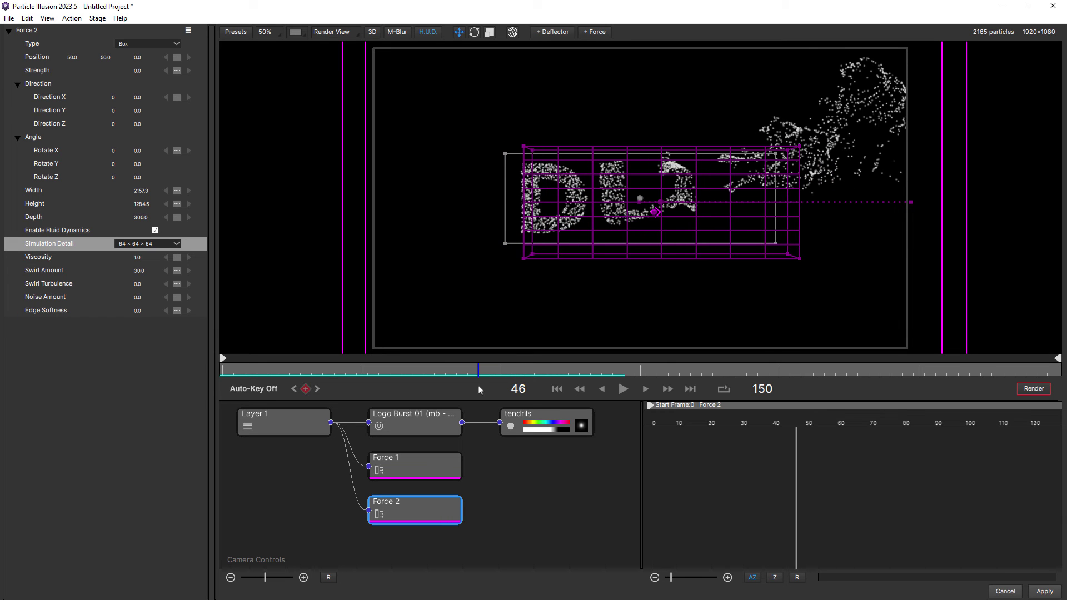
Set the Logo Burst 01 emitter's Affected By Fluids to 50 and preview the animation from frame 0.
click(422, 426)
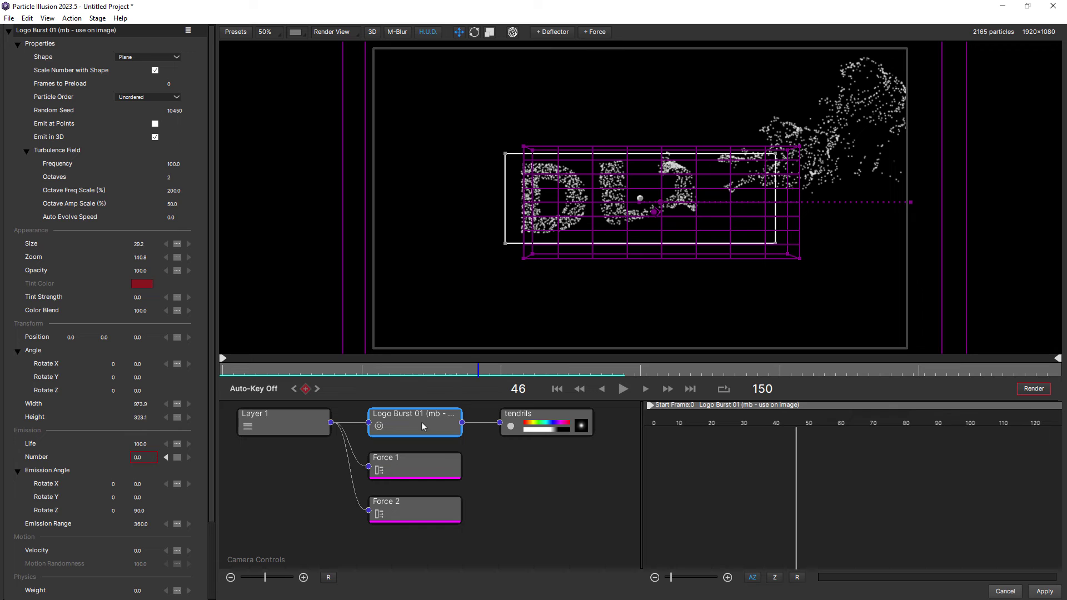
scroll(212, 389, down, 4)
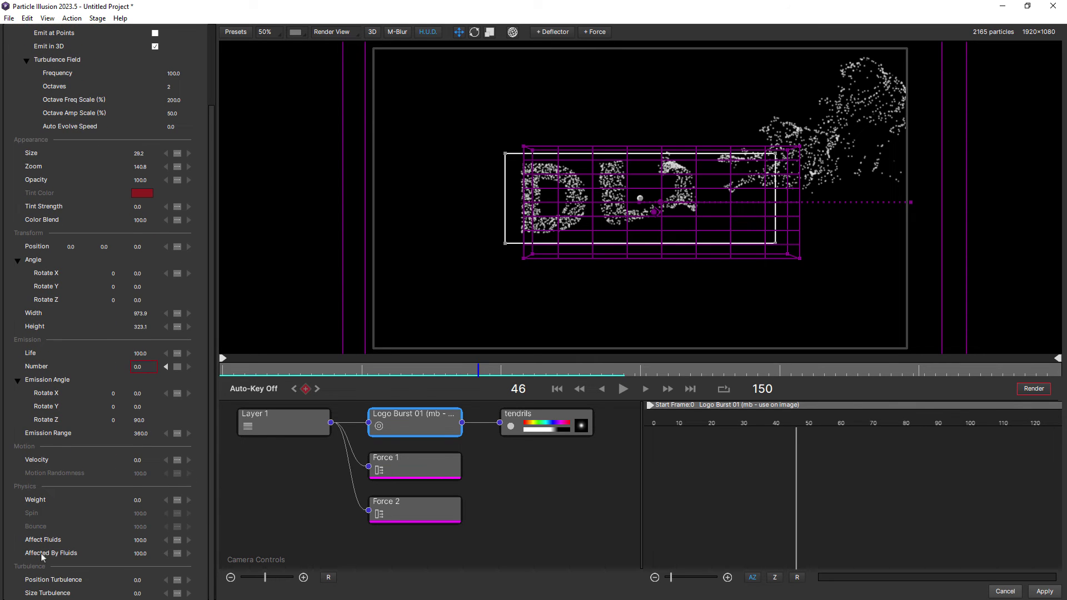
click(140, 554)
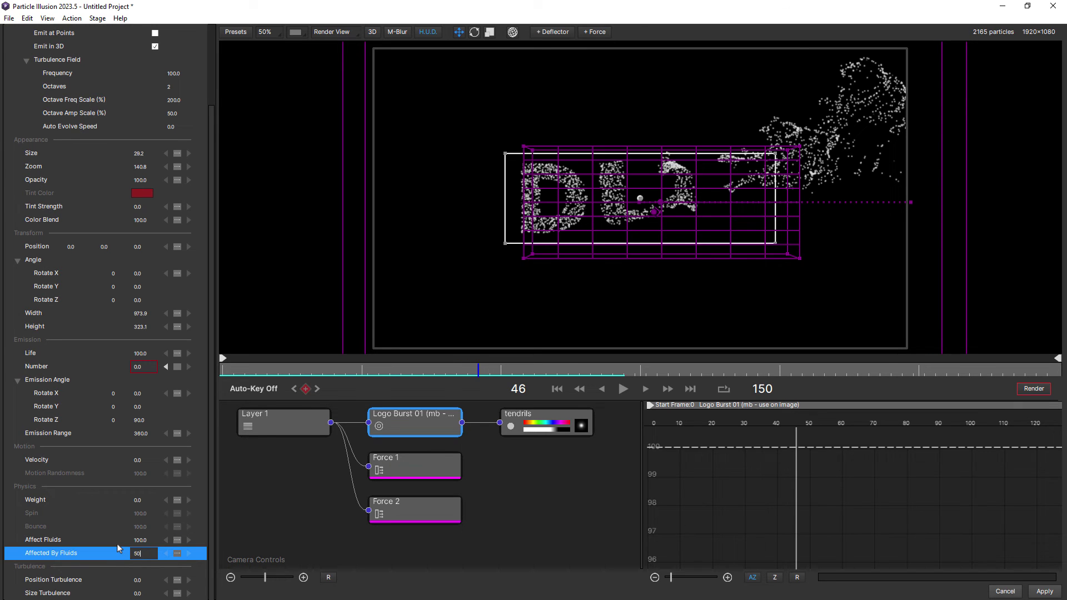
key(Return)
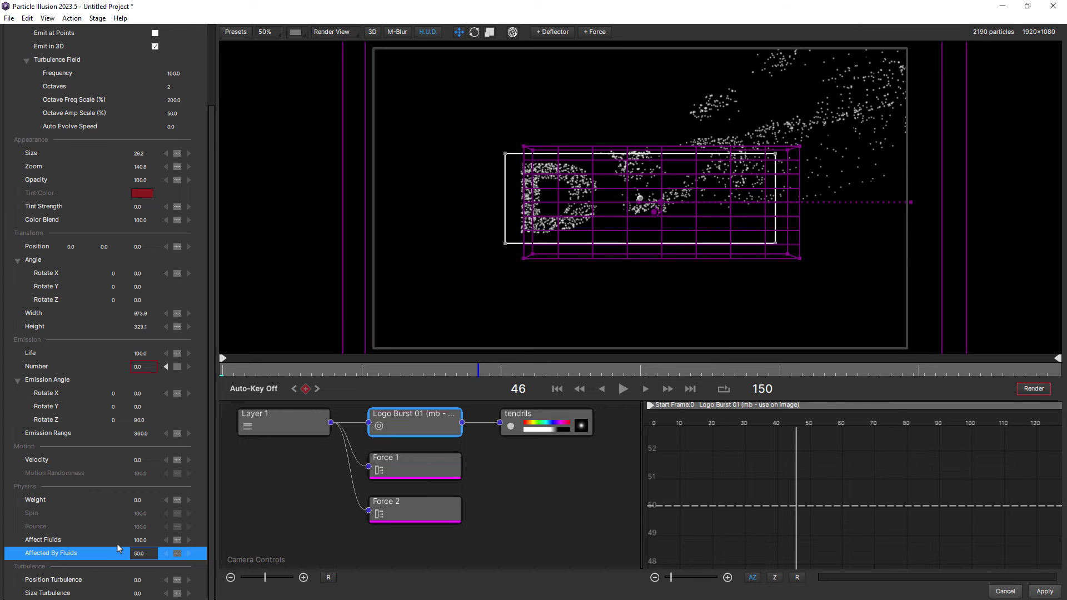
drag(281, 372, 206, 375)
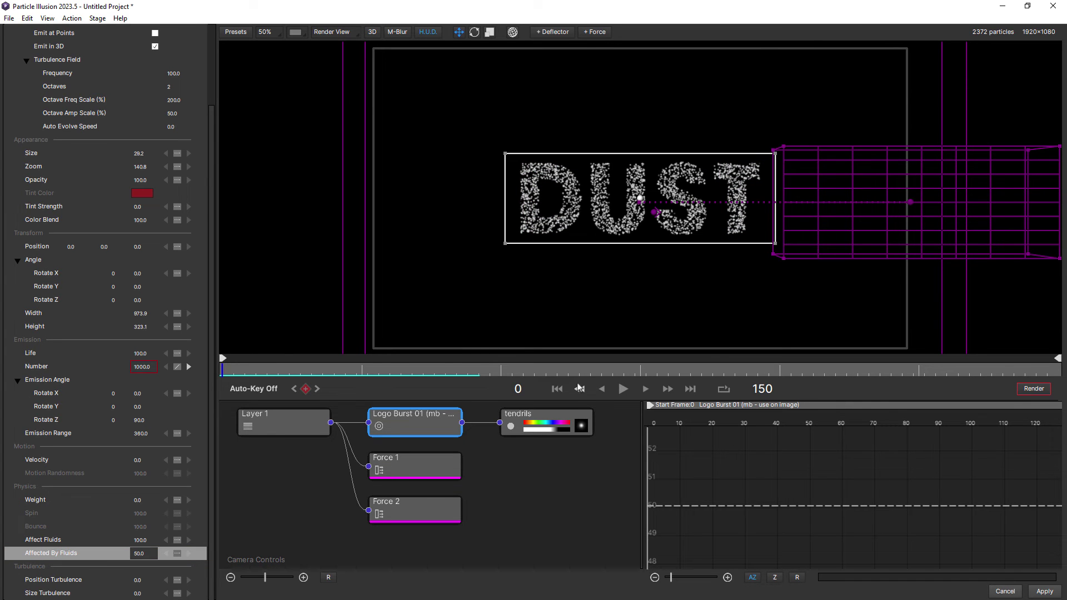
click(622, 389)
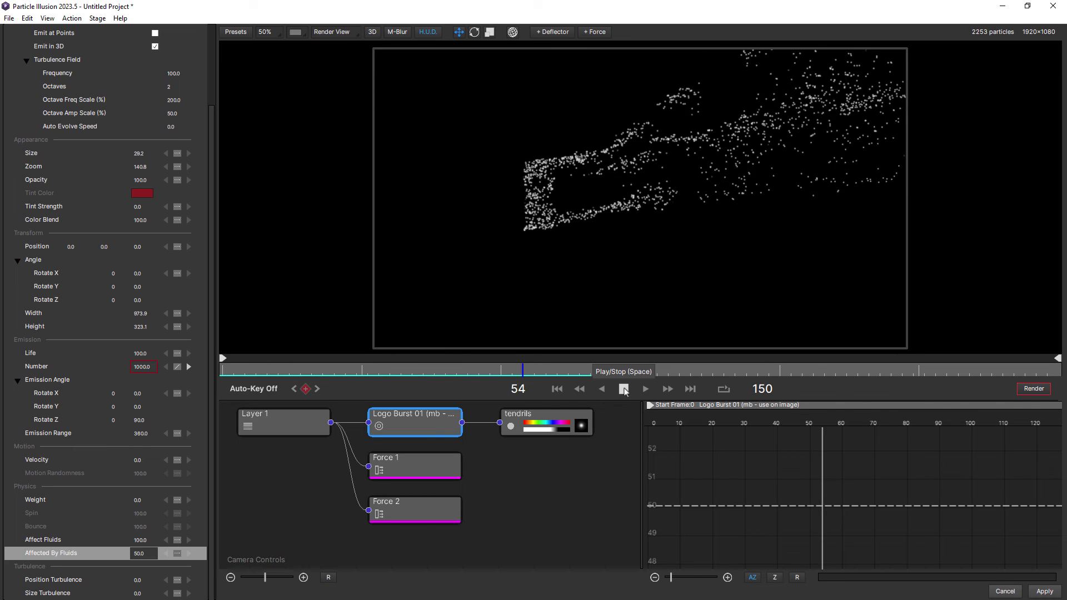
Set Force 2's Swirl Turbulence to 93 and preview the animation from frame 0.
click(624, 389)
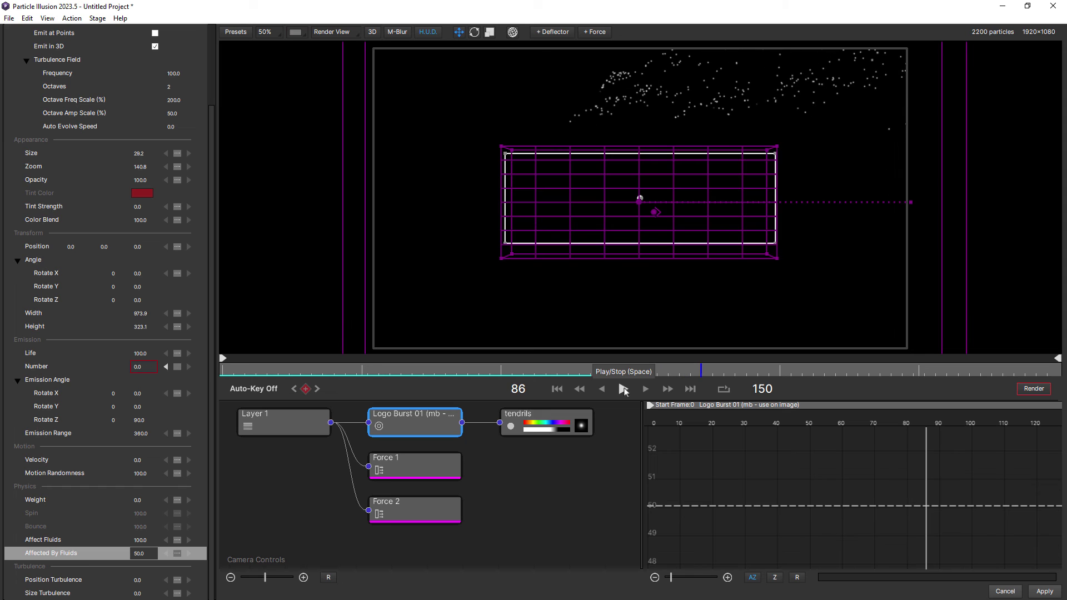
click(412, 505)
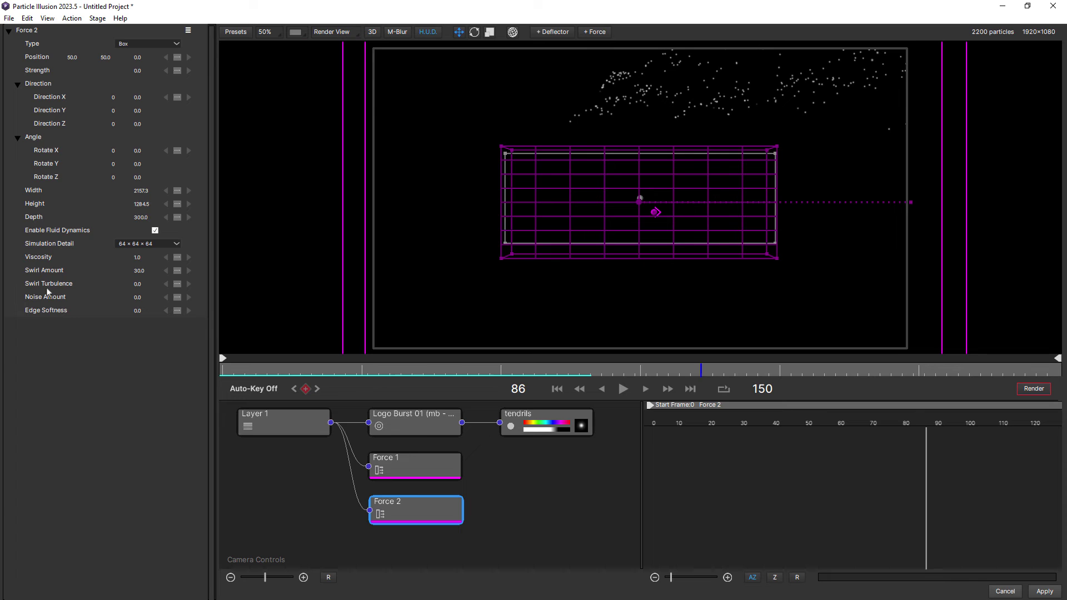
drag(293, 369, 361, 378)
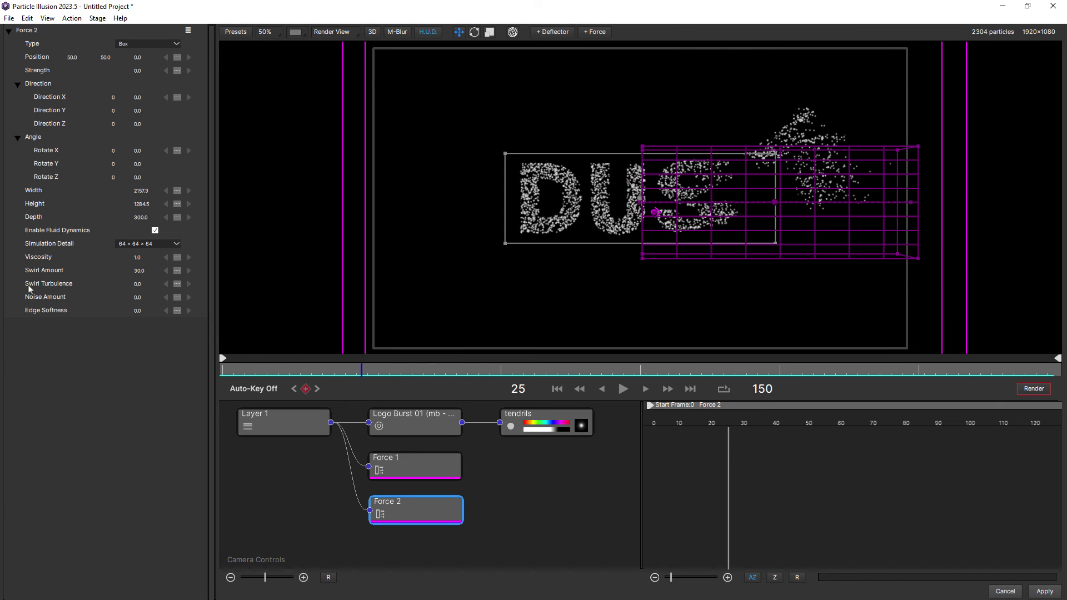
click(141, 287)
mouse_move(167, 288)
mouse_down()
mouse_move(194, 289)
mouse_move(173, 286)
mouse_up()
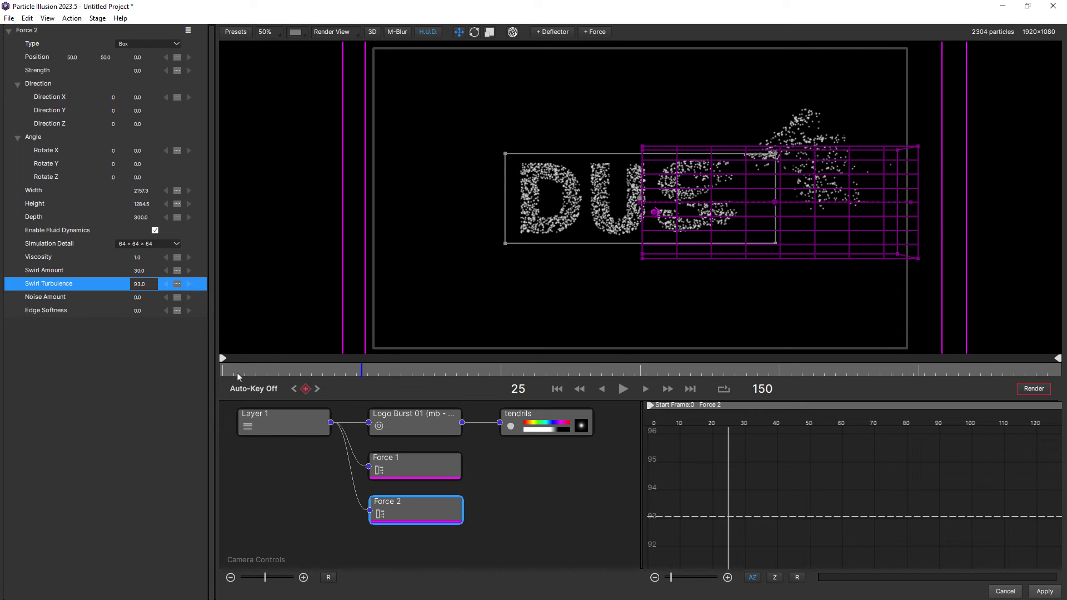
click(218, 371)
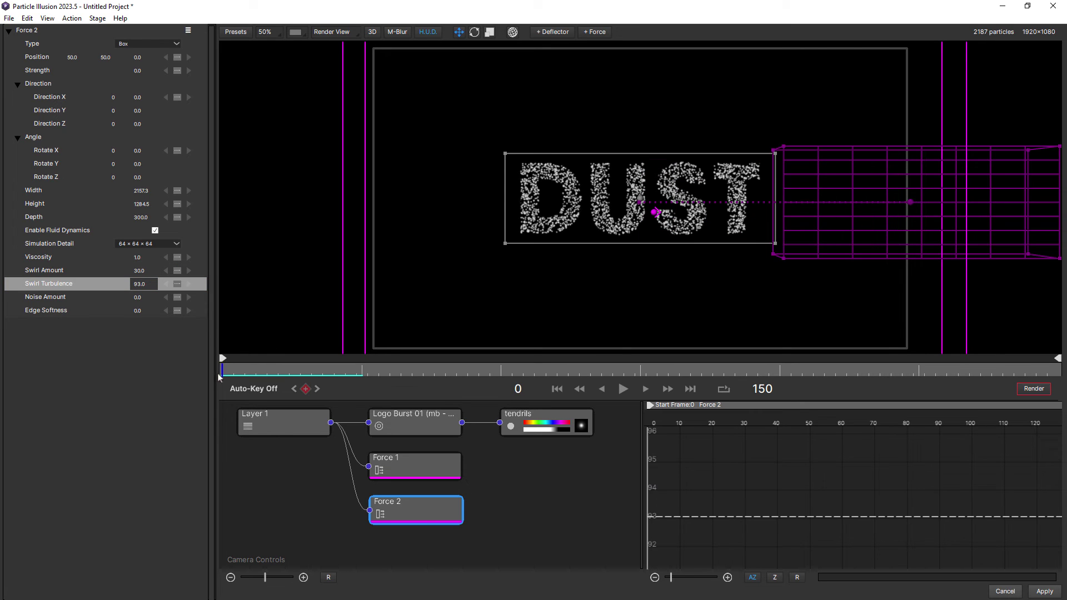
click(623, 389)
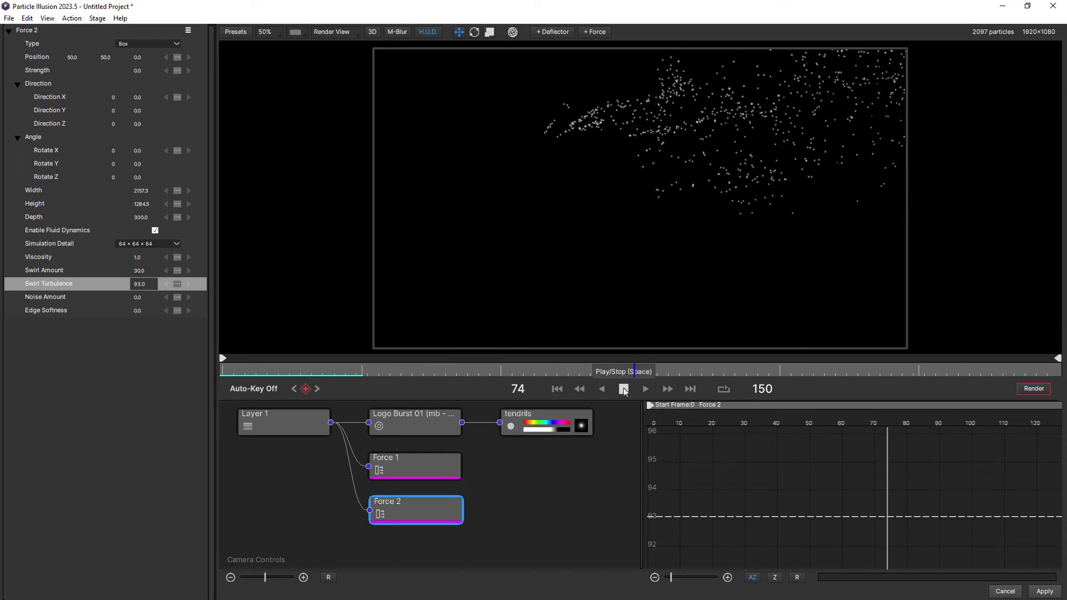
click(623, 389)
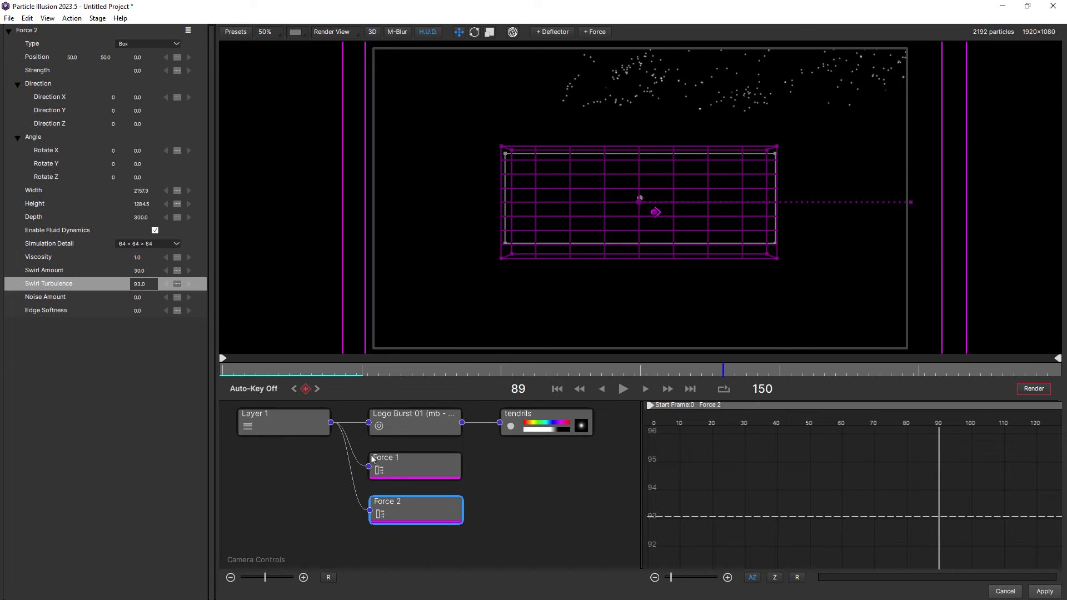
Try the Logo Burst 01 emitter with Affected By Fluids at 100 and play the animation from frame 0.
click(409, 426)
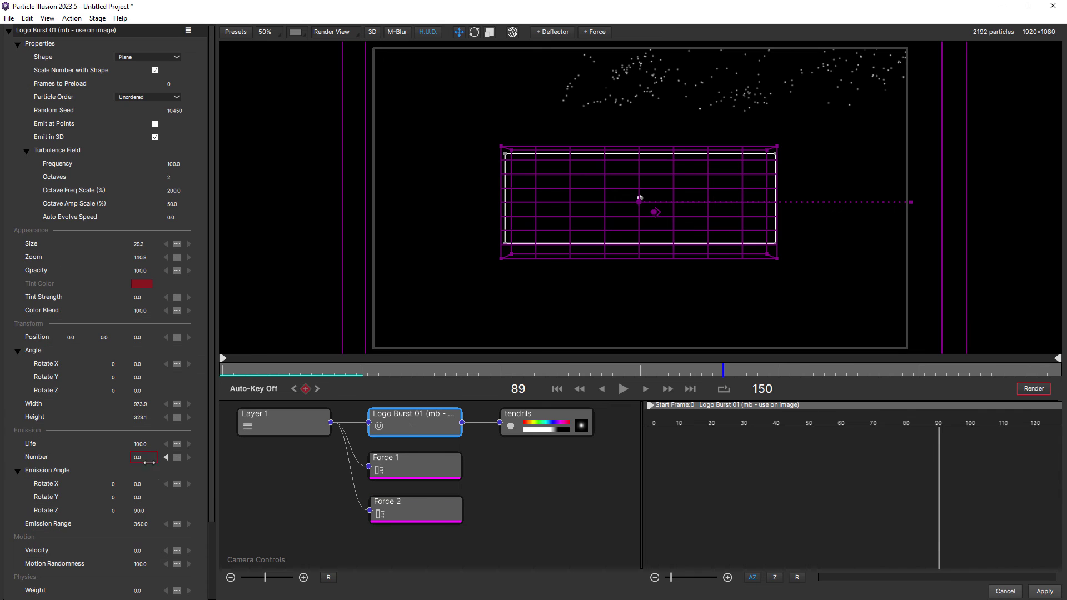
drag(211, 439, 212, 519)
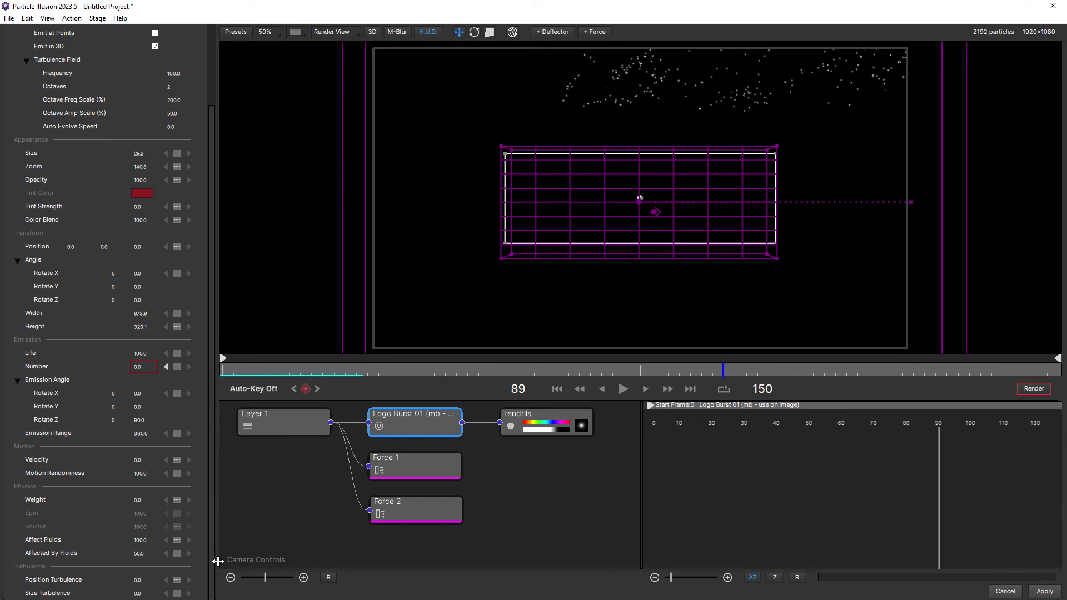
click(138, 553)
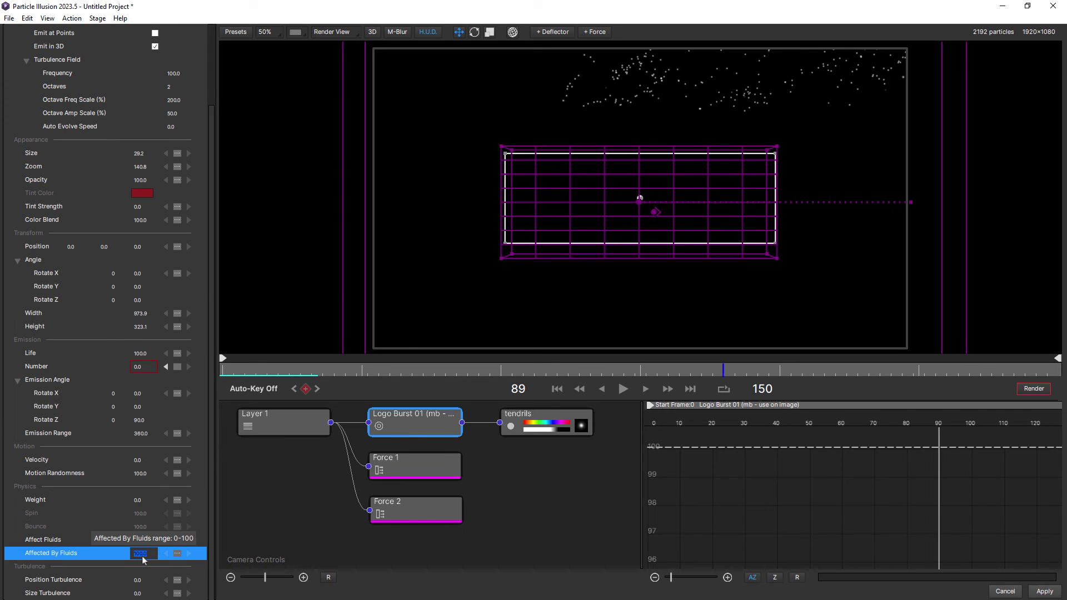
key(Return)
drag(258, 369, 223, 369)
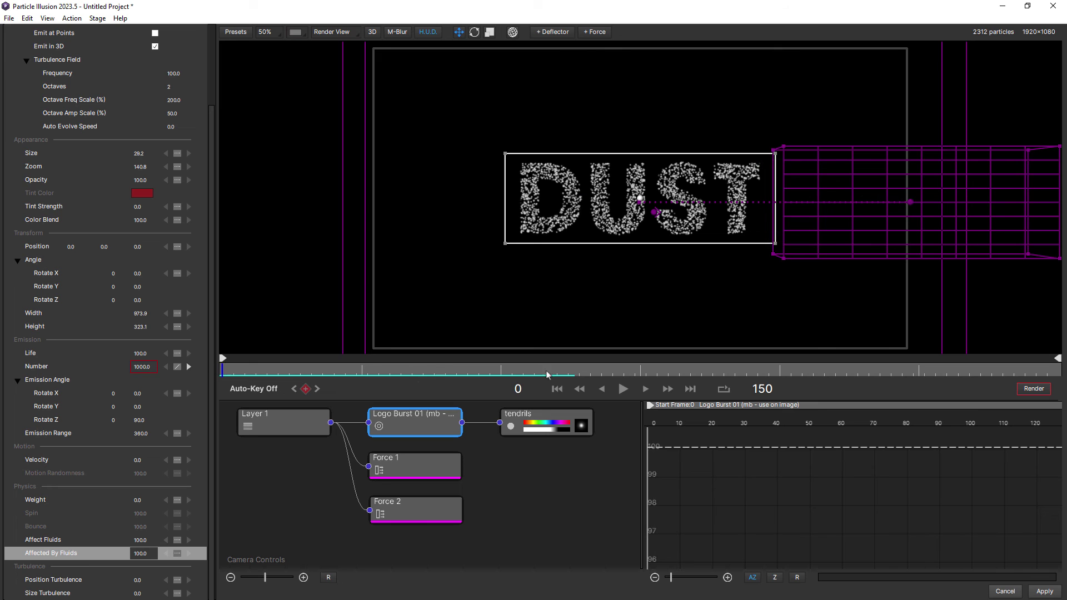
click(623, 388)
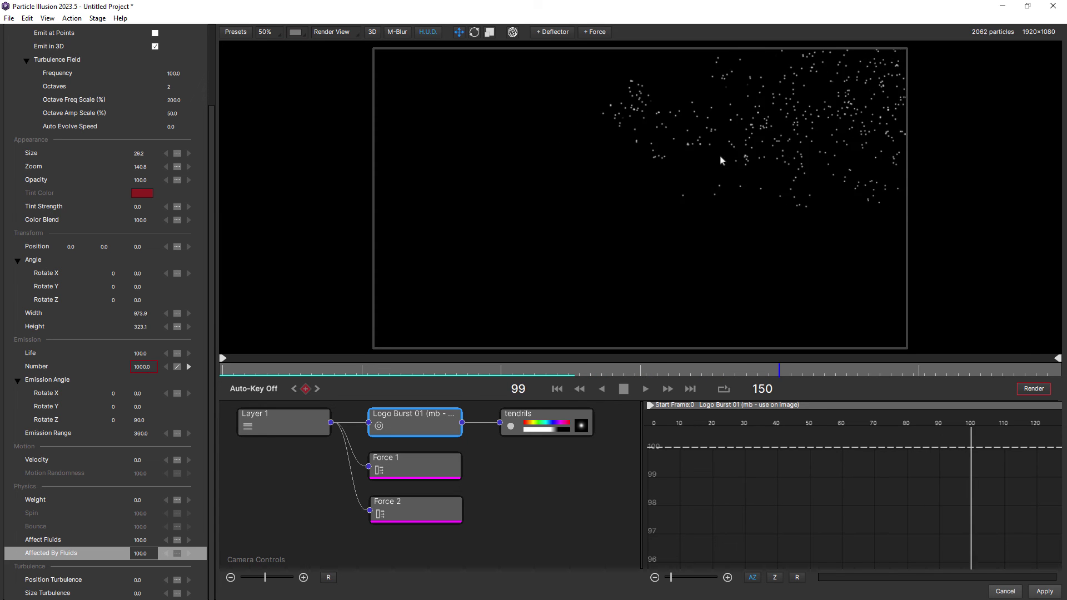
click(624, 388)
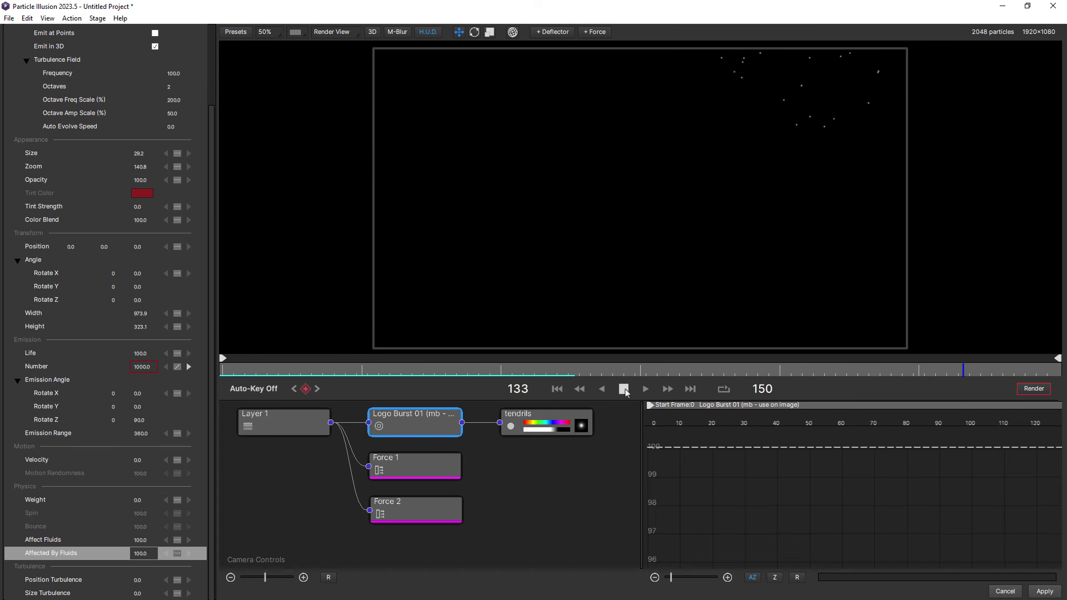
Set the Logo Burst 01 emitter's Affected By Fluids to 75 and preview the dispersal from frame 0.
click(141, 554)
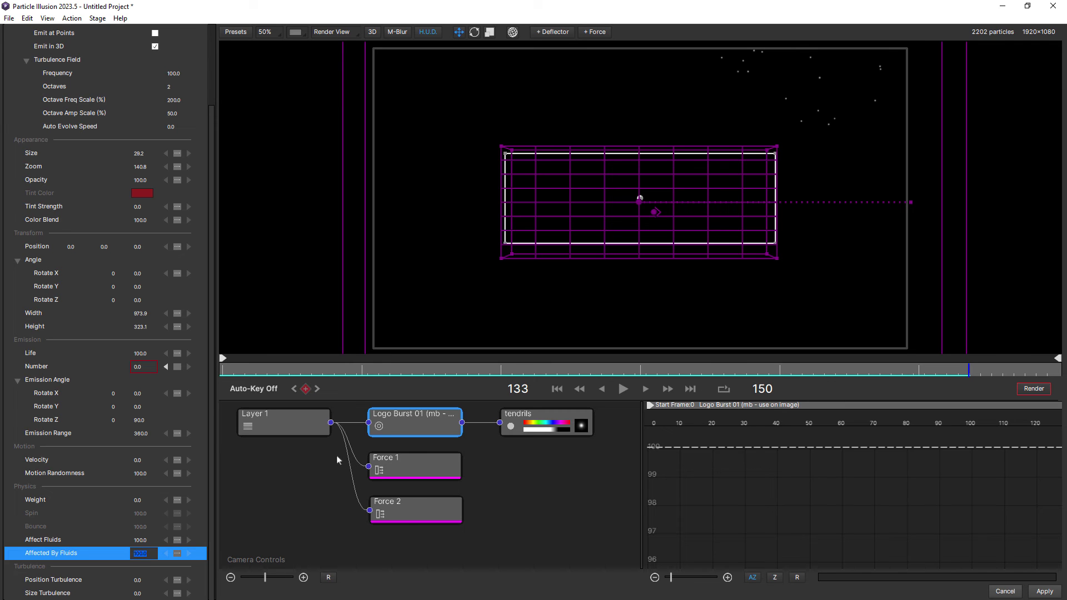
key(Return)
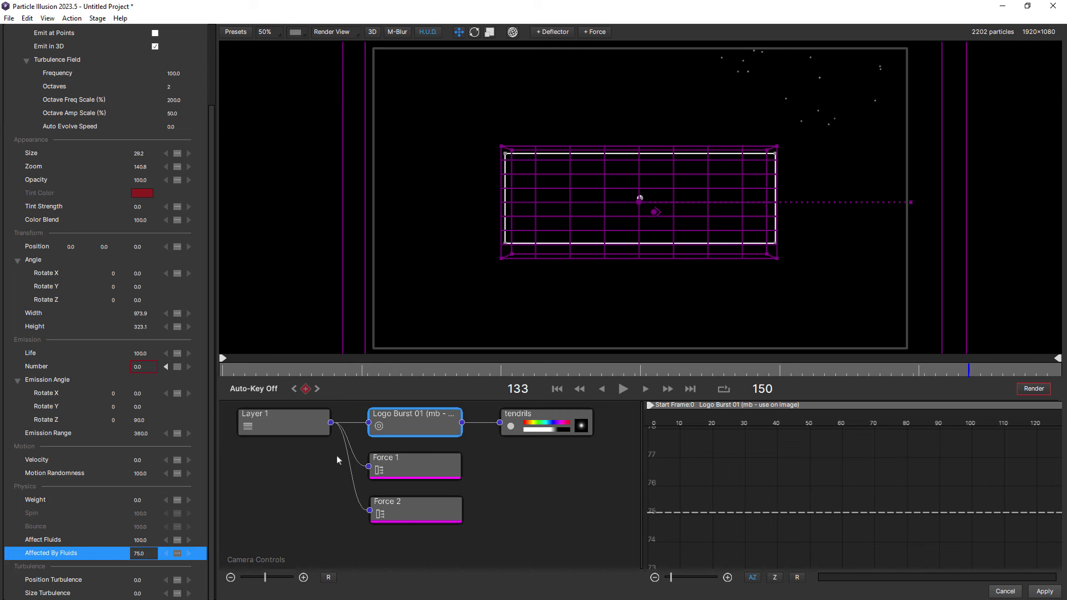
drag(238, 373, 219, 376)
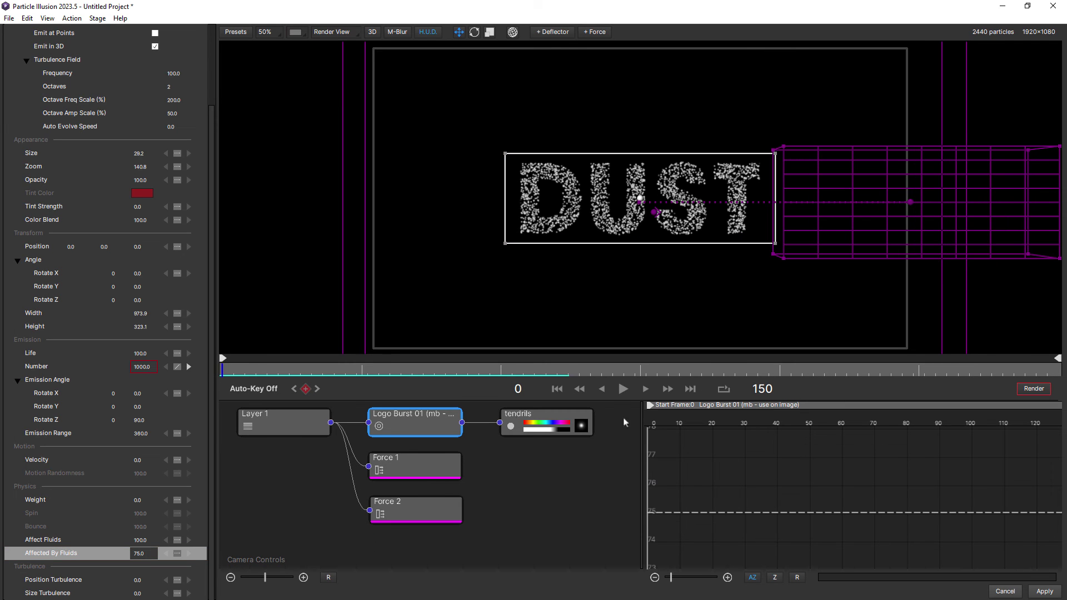
click(624, 389)
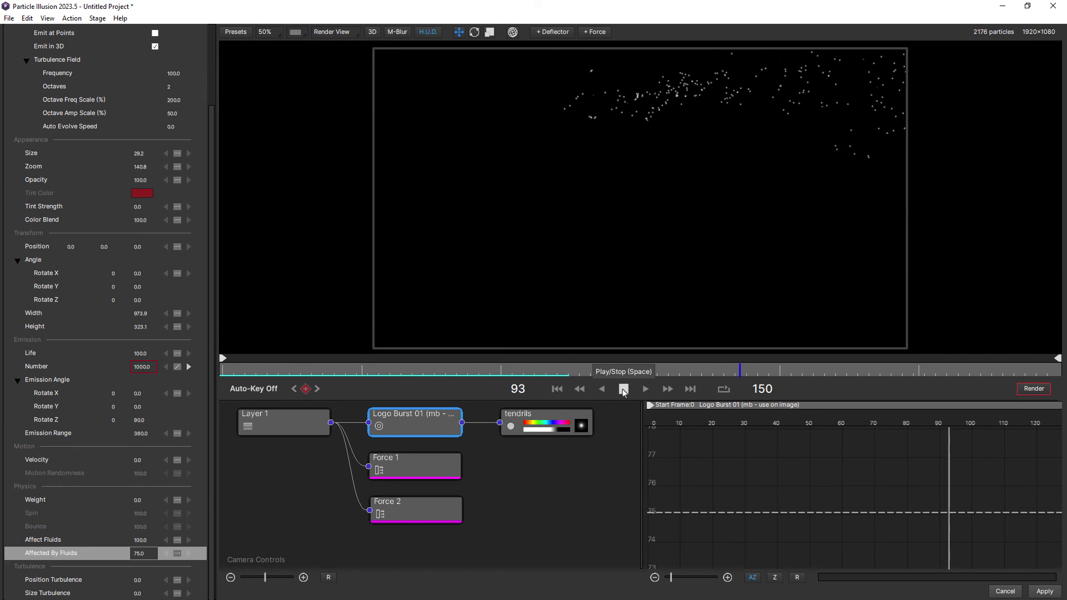
click(623, 389)
Replay the dispersal from frame 0, then scrub to frame 40 to examine the particles.
drag(272, 378, 221, 379)
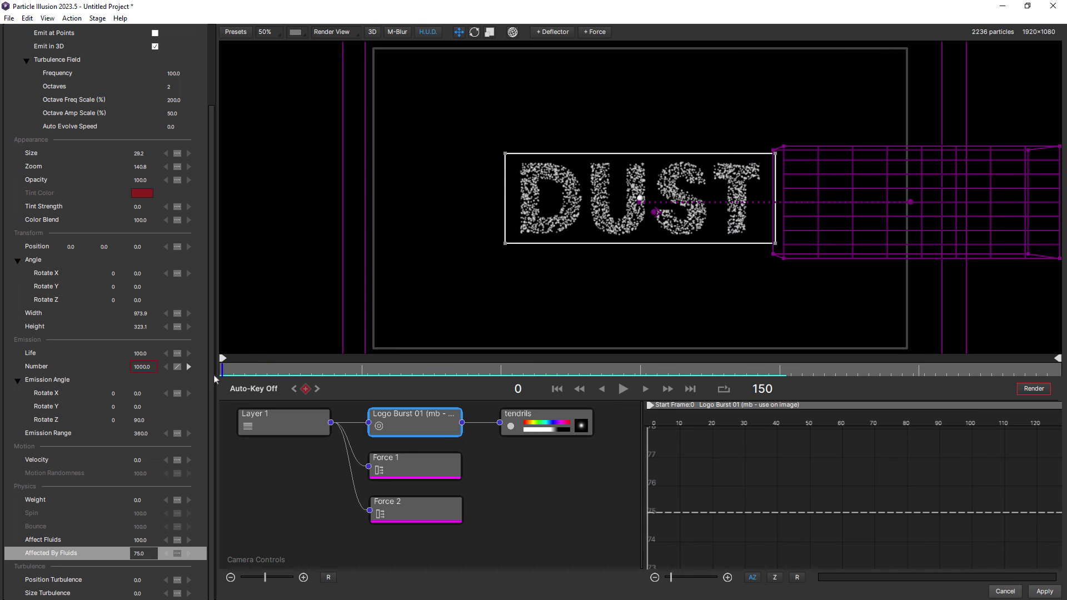
click(623, 389)
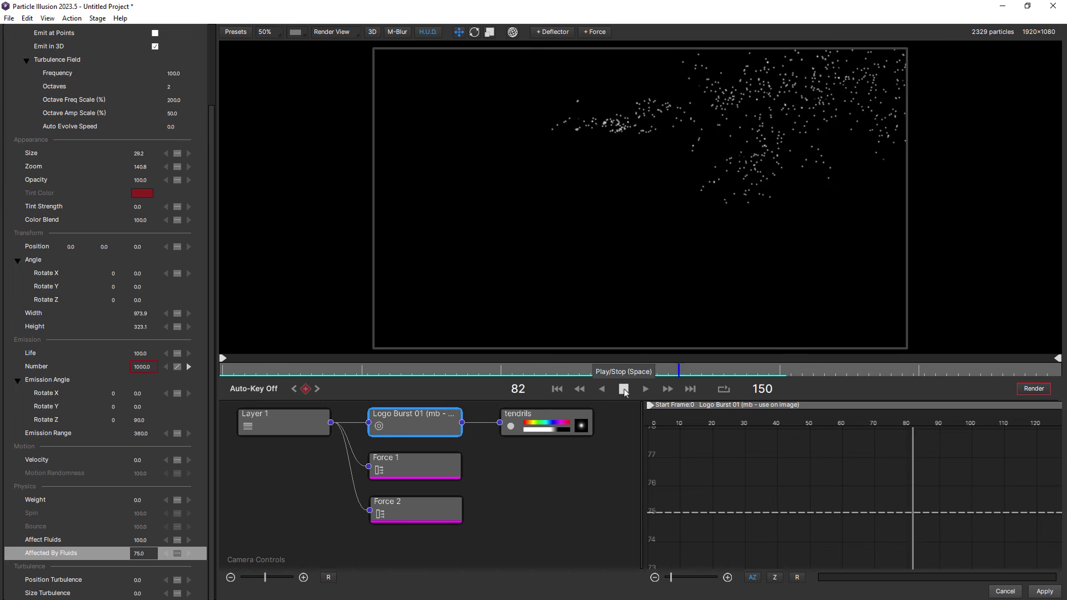
click(624, 389)
drag(246, 371, 451, 381)
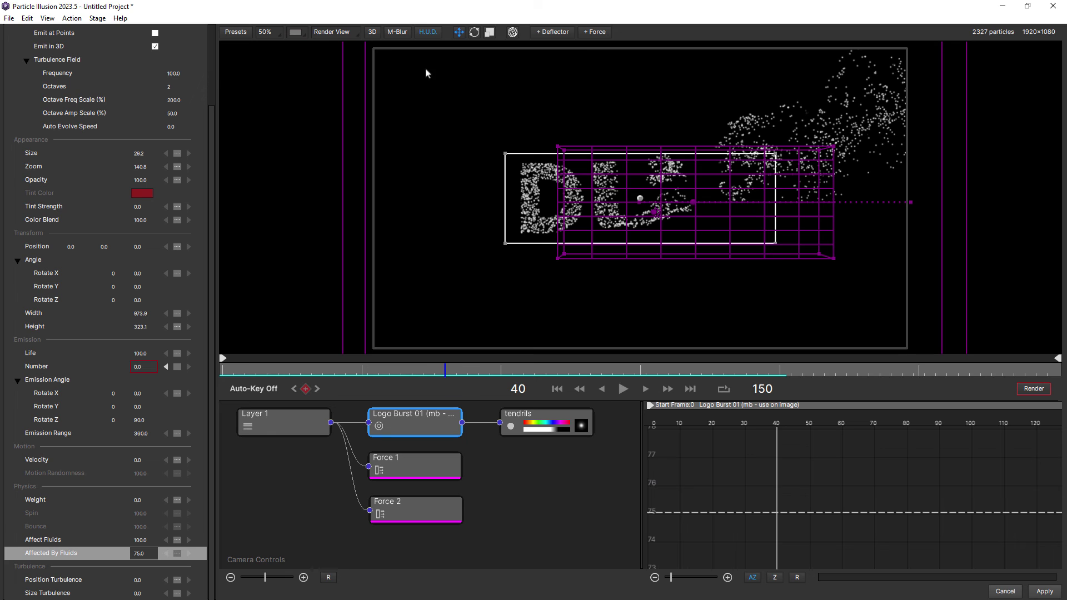
Turn on motion blur and set its Total Frames to 12 in the project settings.
click(403, 35)
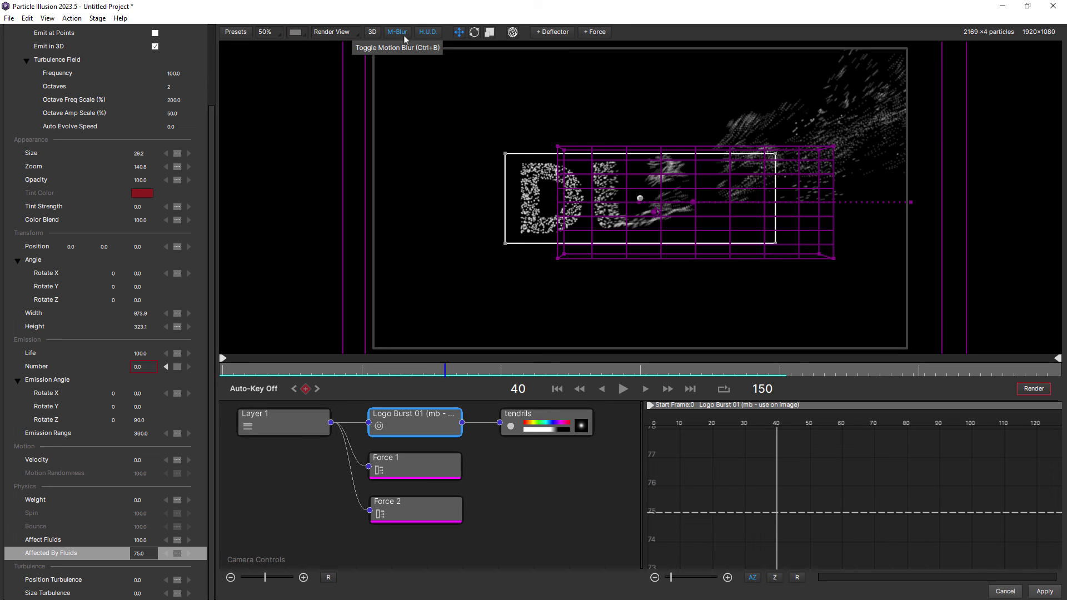
click(9, 18)
mouse_move(47, 17)
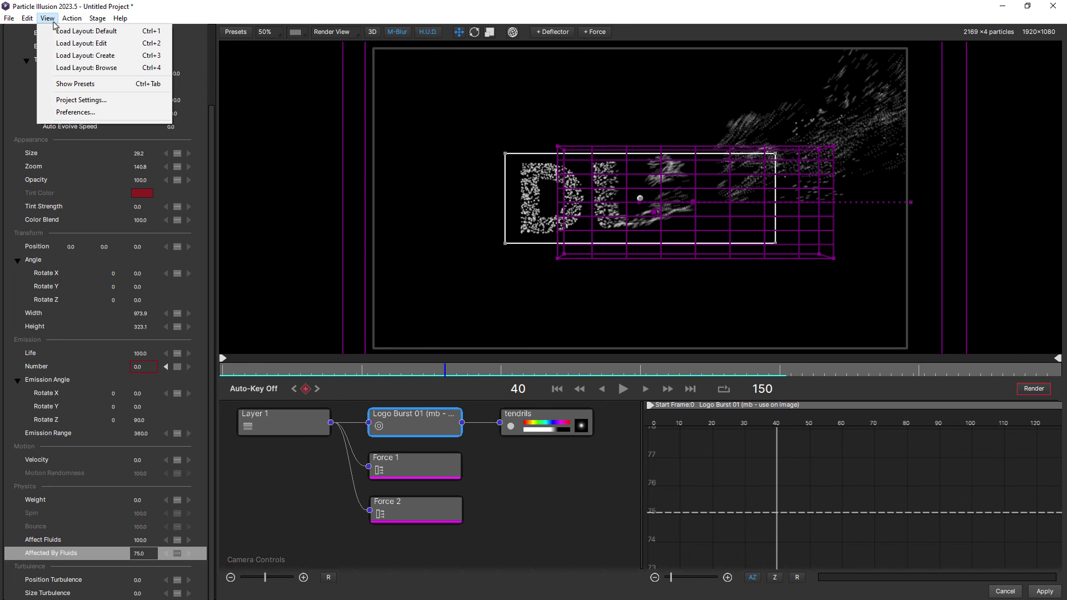
click(78, 101)
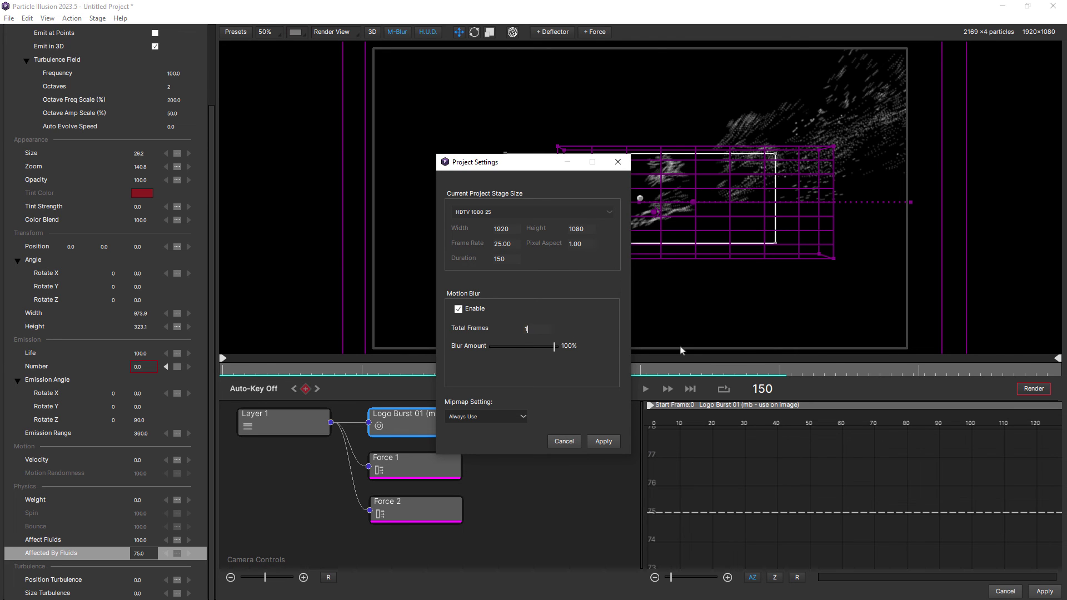
click(603, 441)
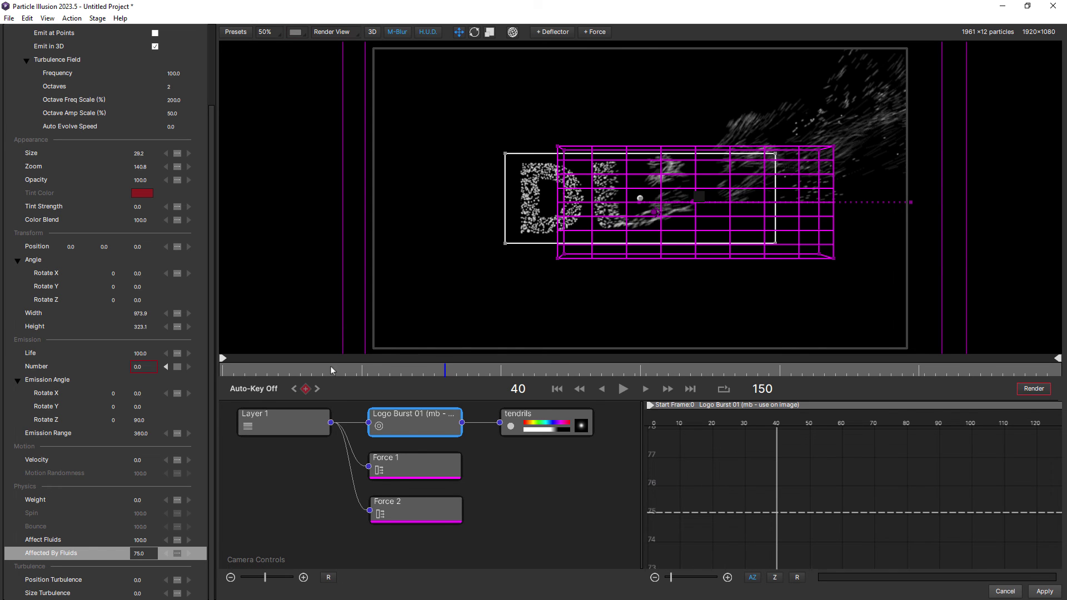
Play the motion-blurred particles from frame 0 to check the streaks.
drag(339, 369, 217, 377)
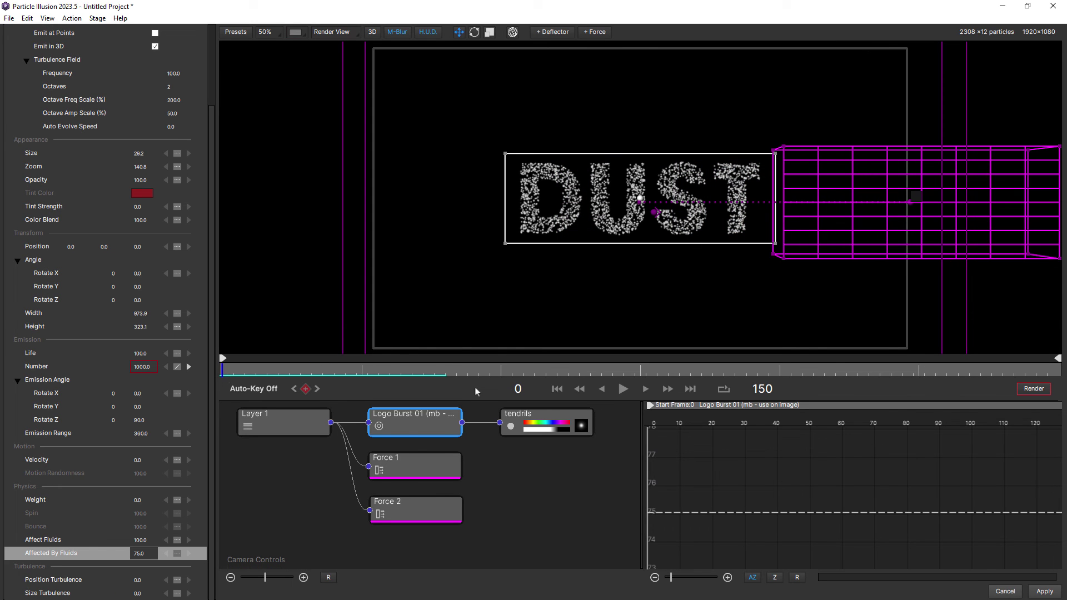
click(623, 389)
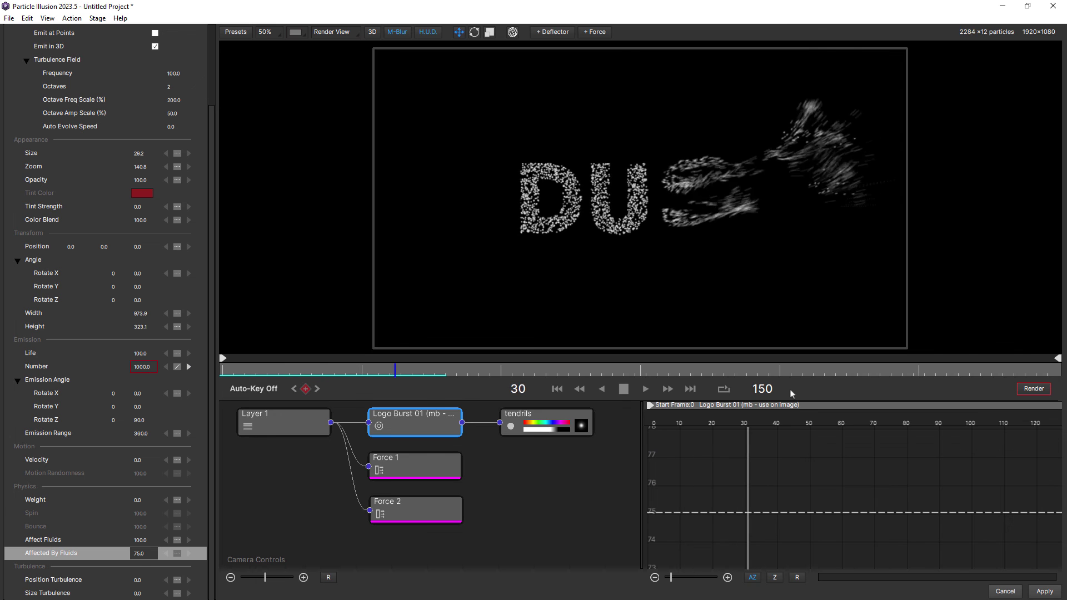
click(623, 389)
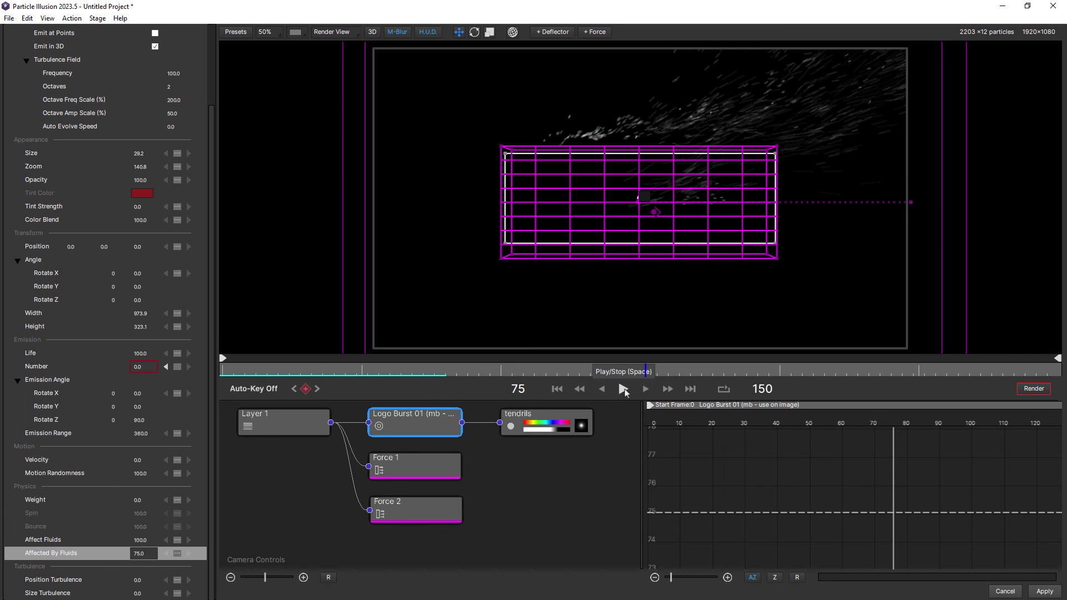
Apply the particle setup to return to After Effects, then show the Particle Illusion logo layer and hide the DUST text in the Dust precomp.
click(1044, 591)
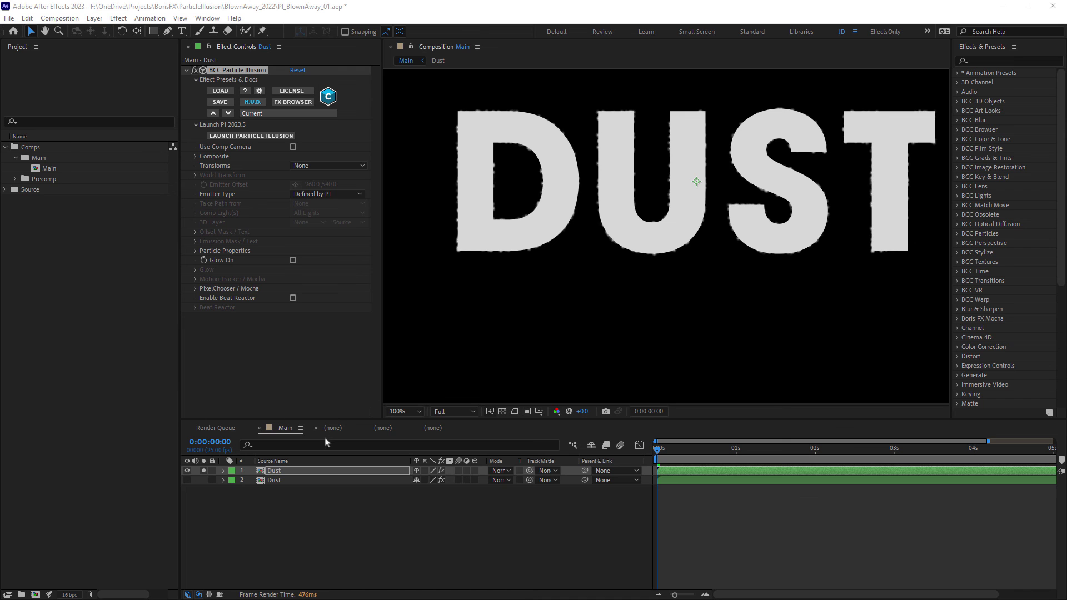
double_click(287, 474)
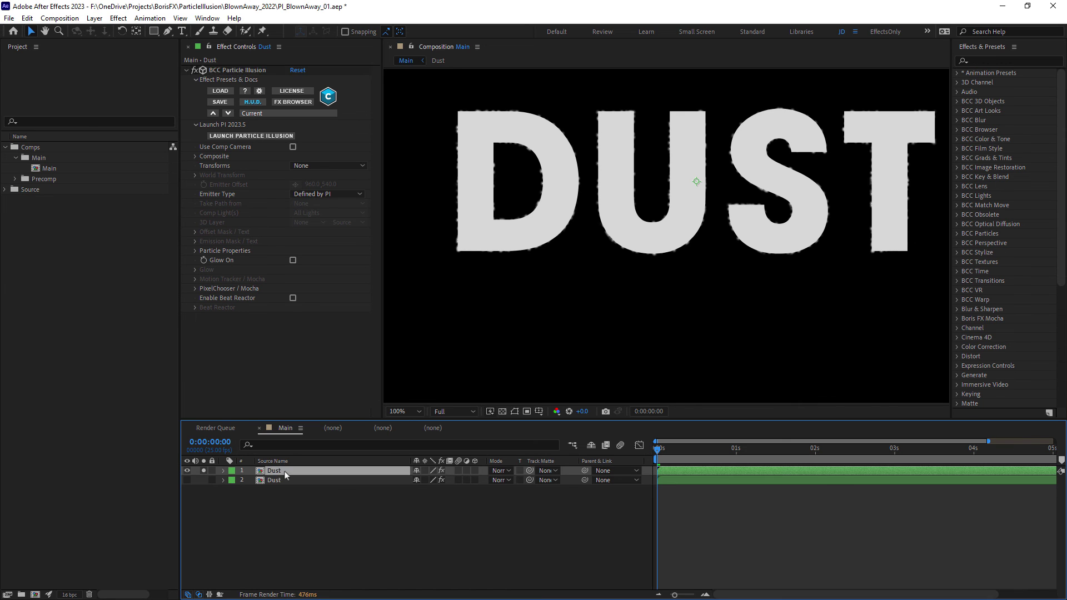
click(188, 480)
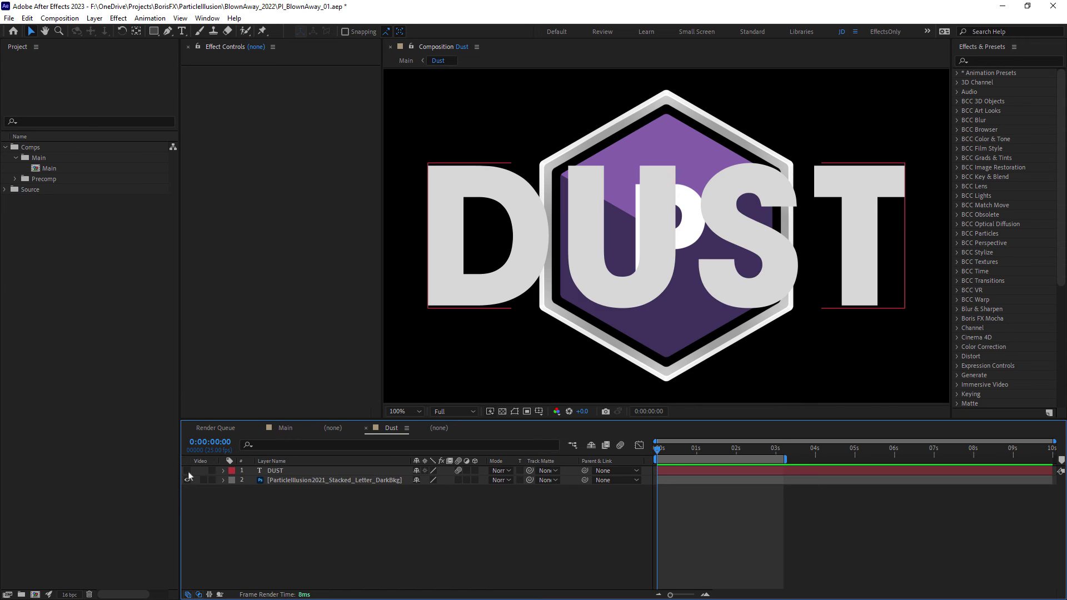
click(188, 470)
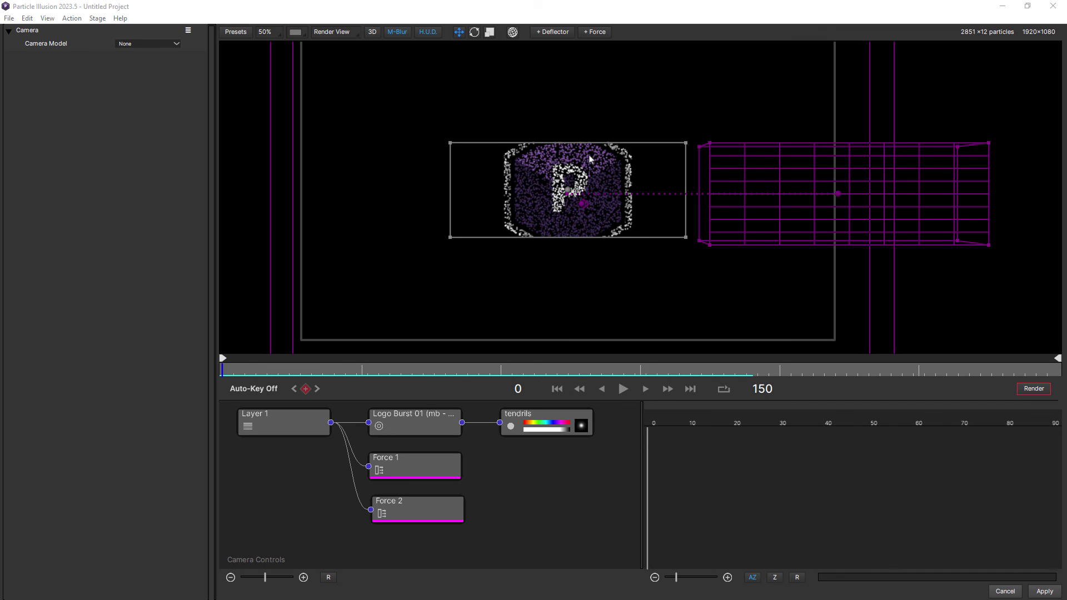
Resize the Logo Burst 01 emitter to about 519 × 546 around the hexagon logo and scrub the first 28 frames to check coverage.
click(685, 237)
drag(676, 241, 639, 266)
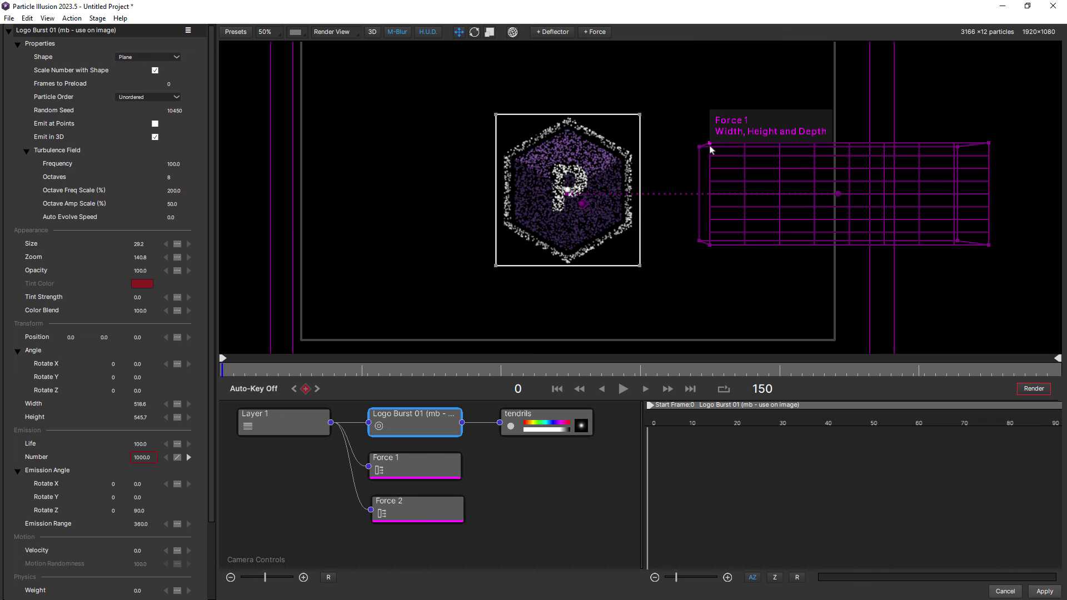
drag(297, 374, 392, 364)
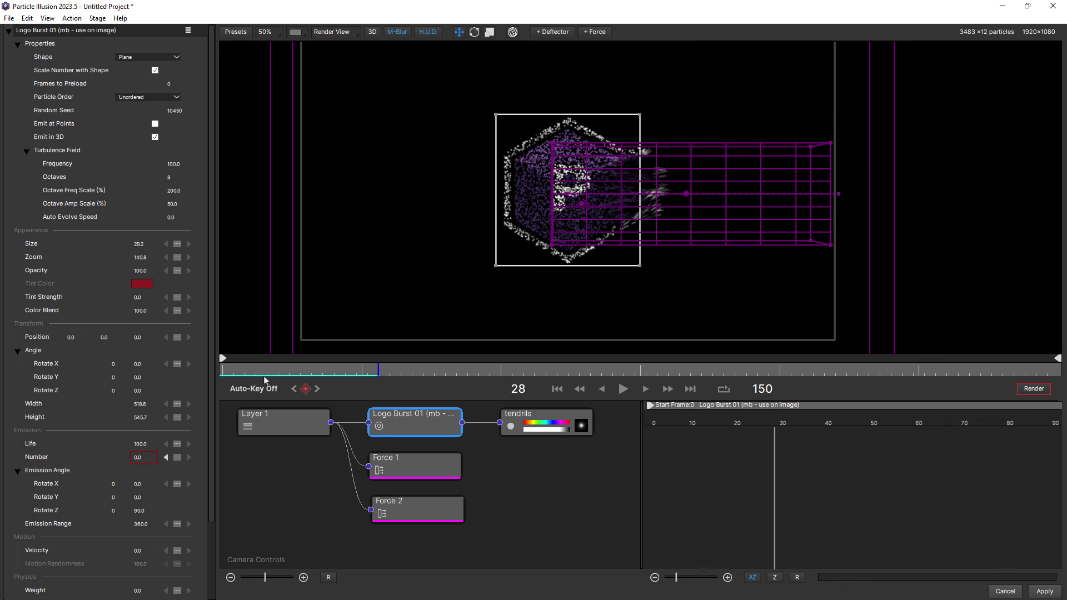
drag(264, 372, 211, 372)
Enlarge Force 1's height to about 518 to match the logo and preview the animation from frame 0.
mouse_move(710, 251)
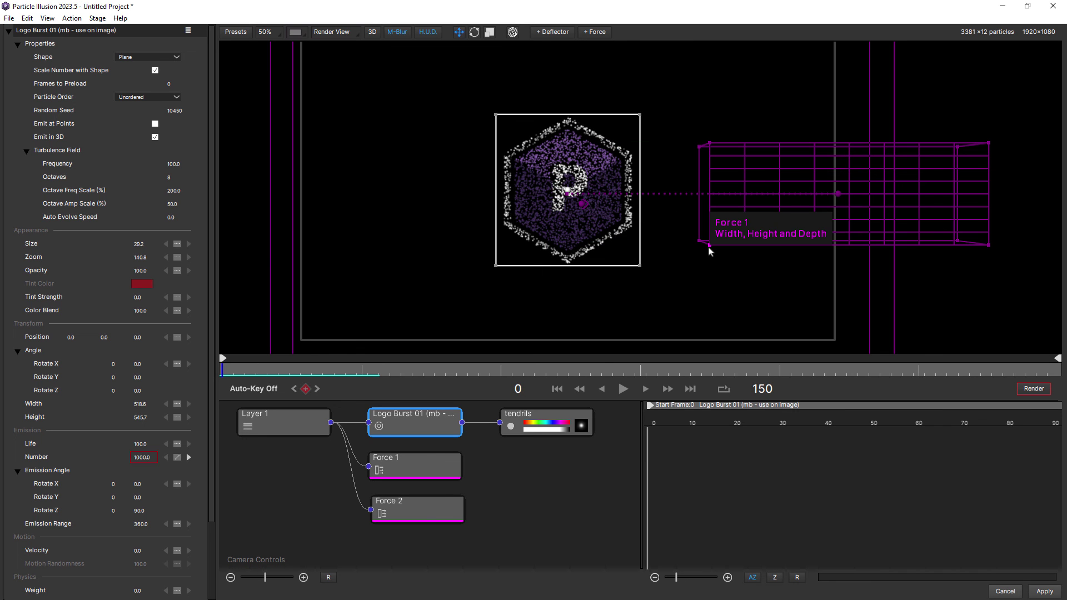
drag(713, 271, 711, 274)
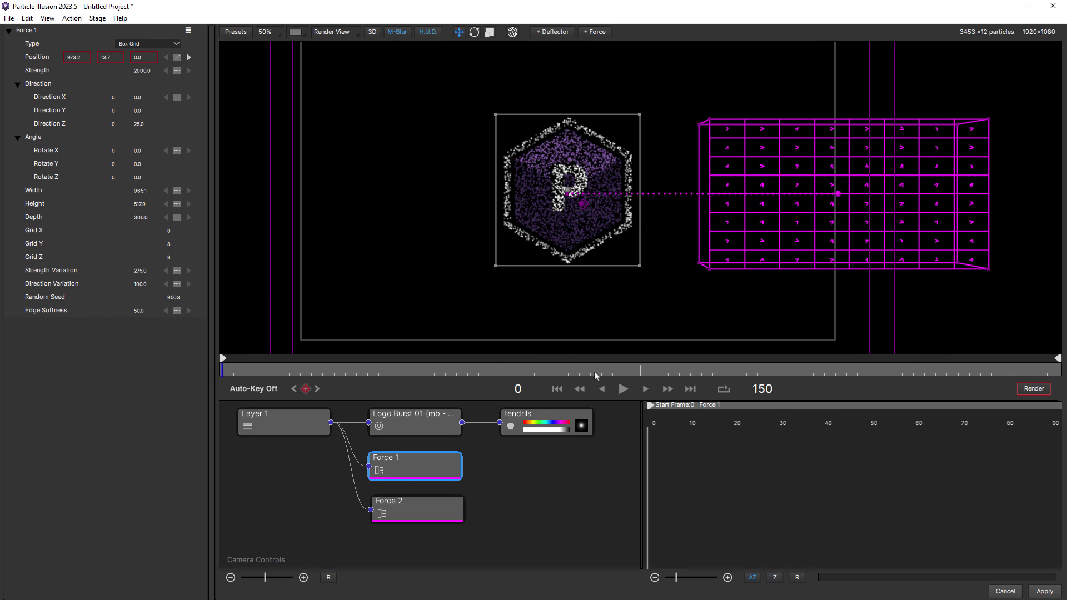
click(623, 389)
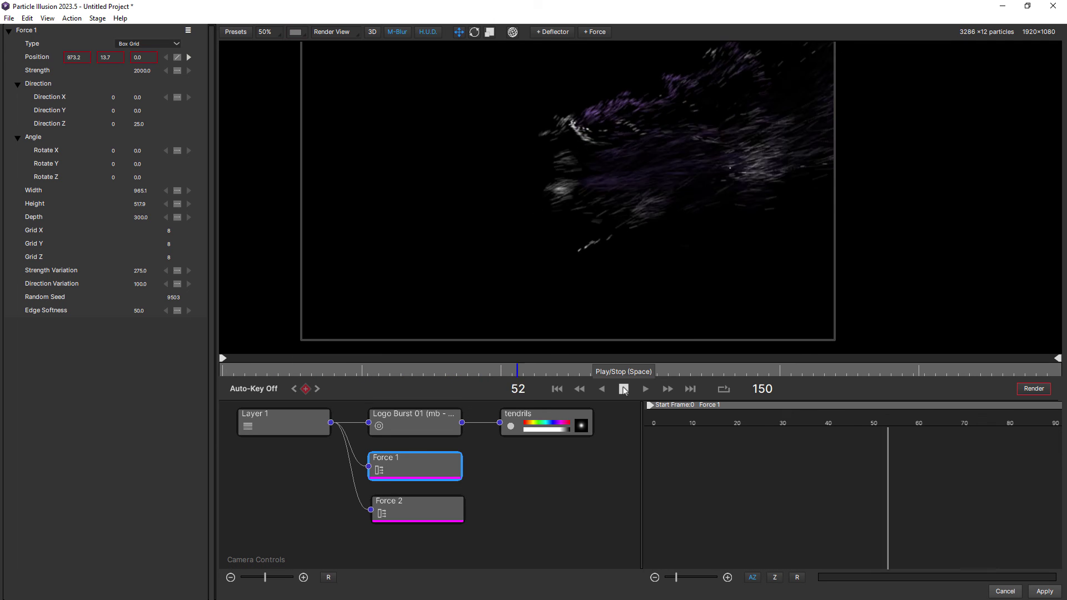
click(623, 388)
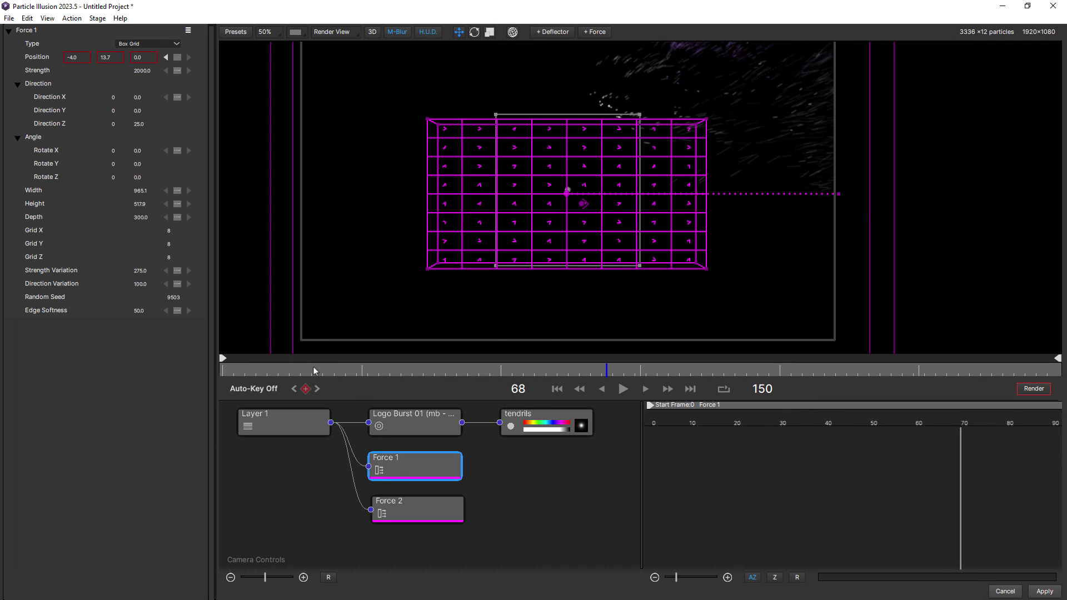
drag(313, 366, 245, 368)
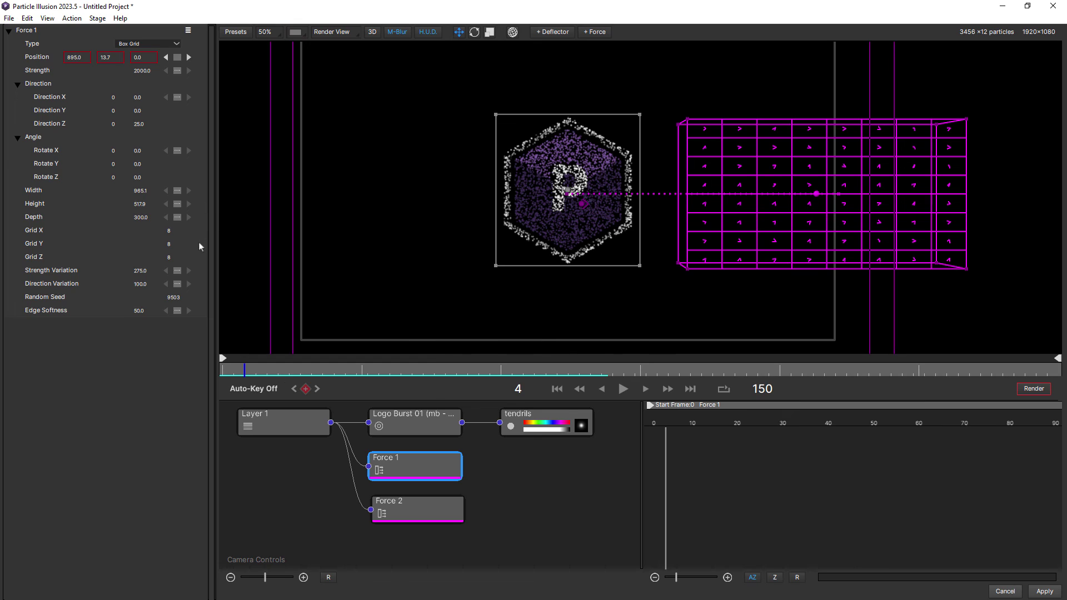